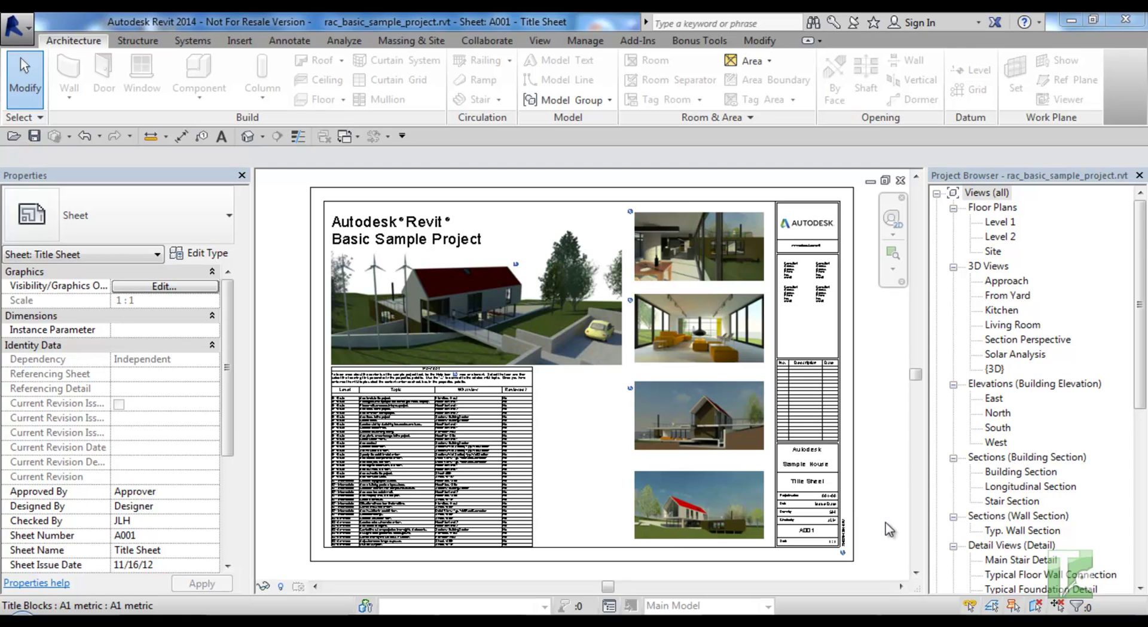
Start a category export to Excel and choose the Doors category with the Working Drawings phase
{"action": "left_click", "coordinate": [702, 45]}
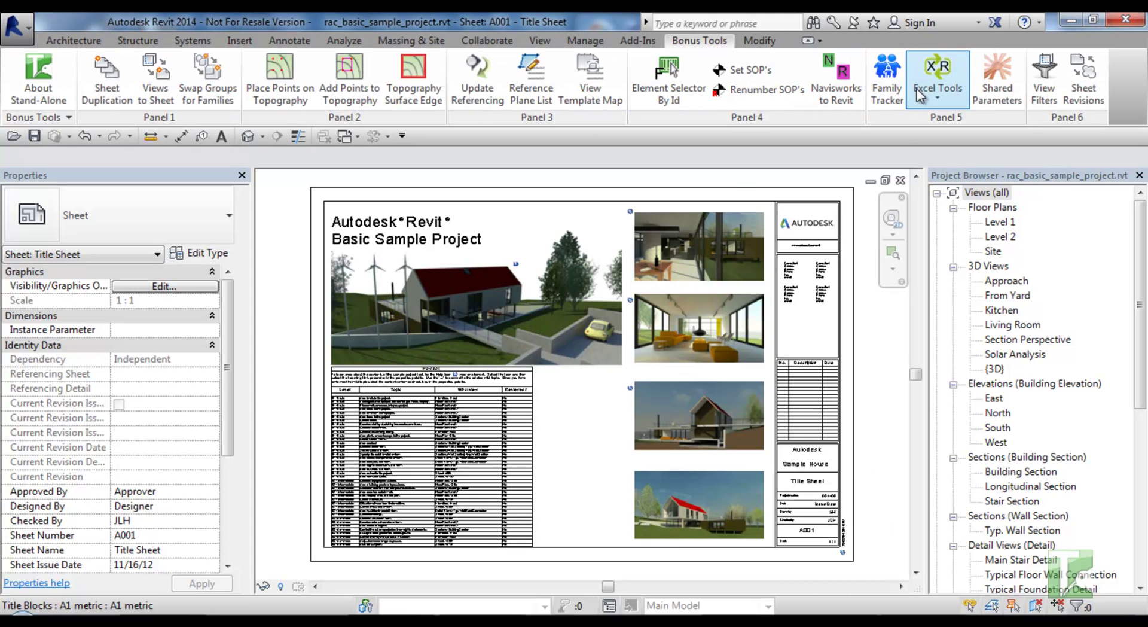
{"action": "left_click", "coordinate": [926, 103]}
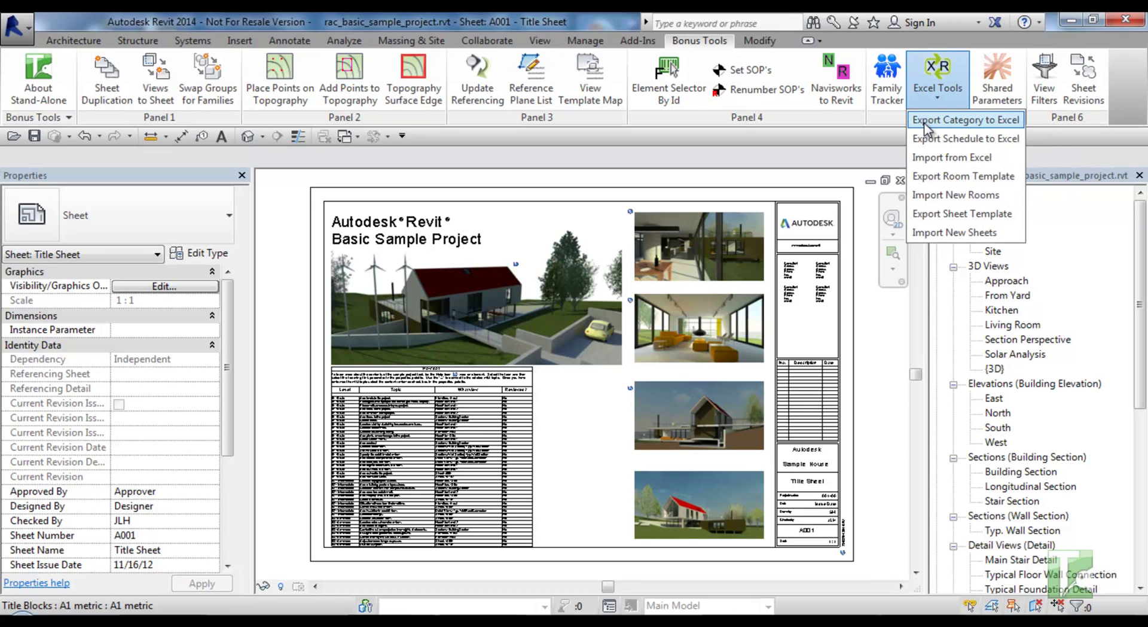
{"action": "left_click", "coordinate": [924, 123]}
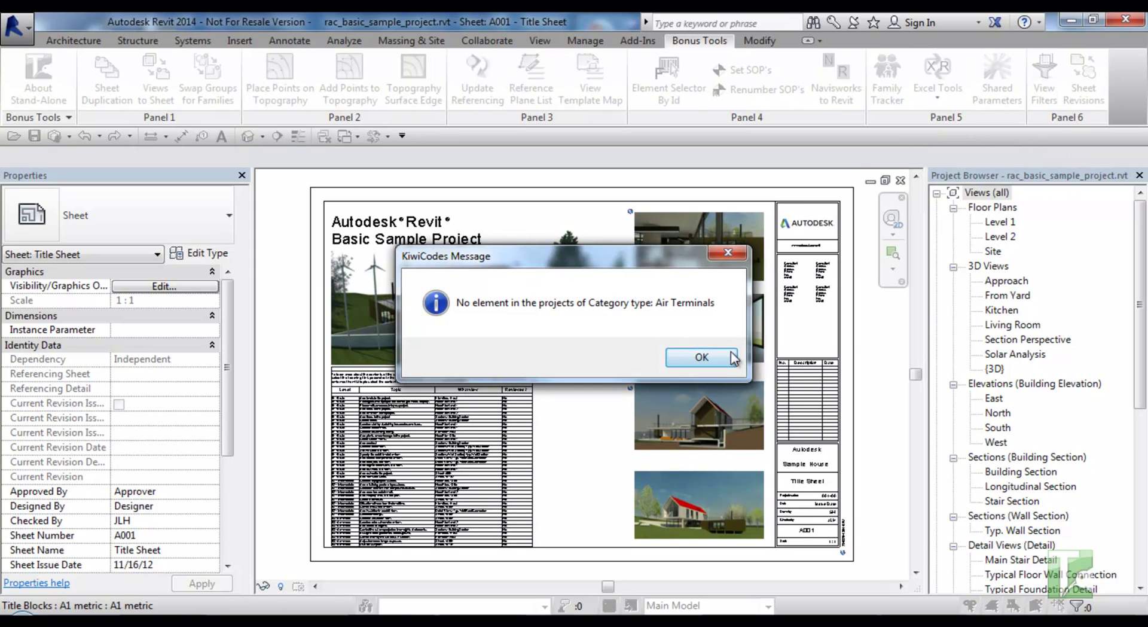
{"action": "left_click", "coordinate": [701, 357]}
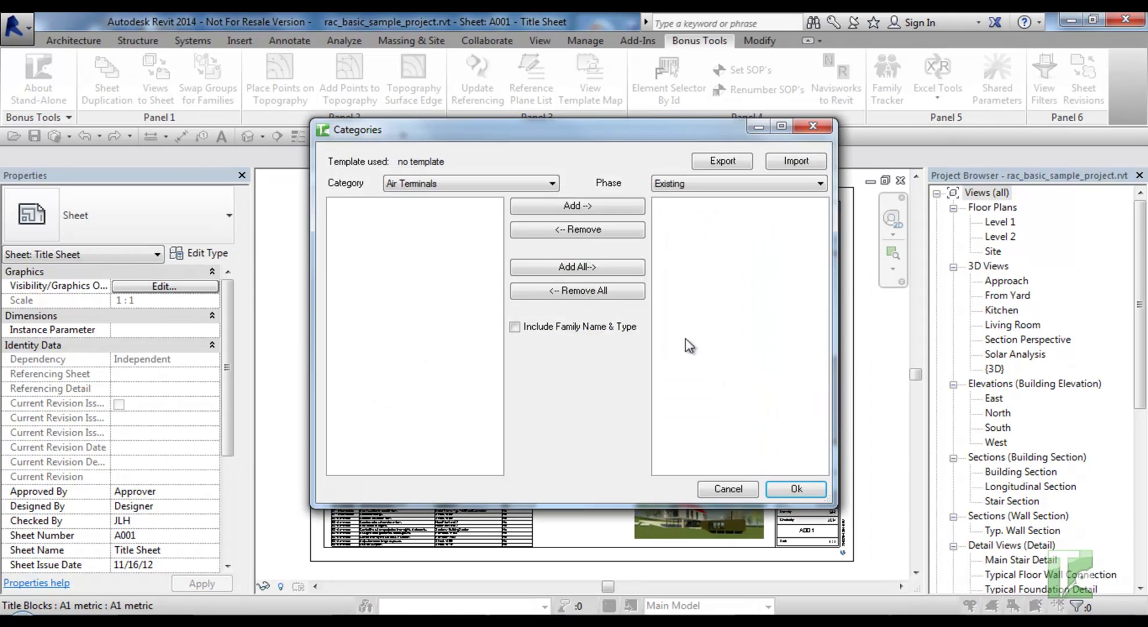
{"action": "left_click", "coordinate": [522, 189]}
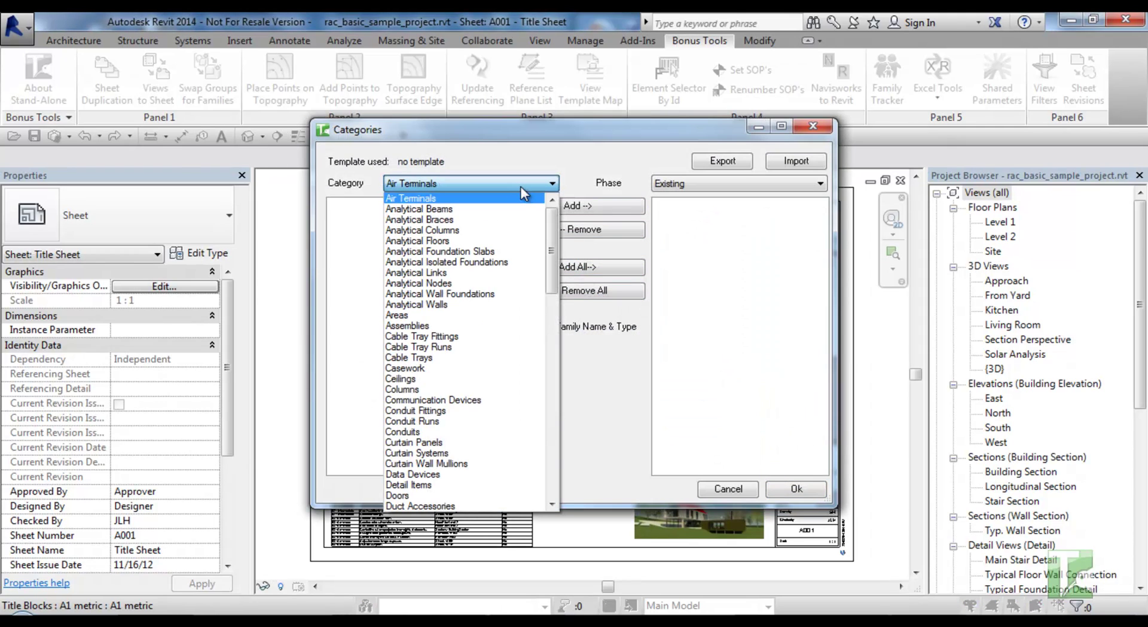
{"action": "left_click", "coordinate": [437, 496]}
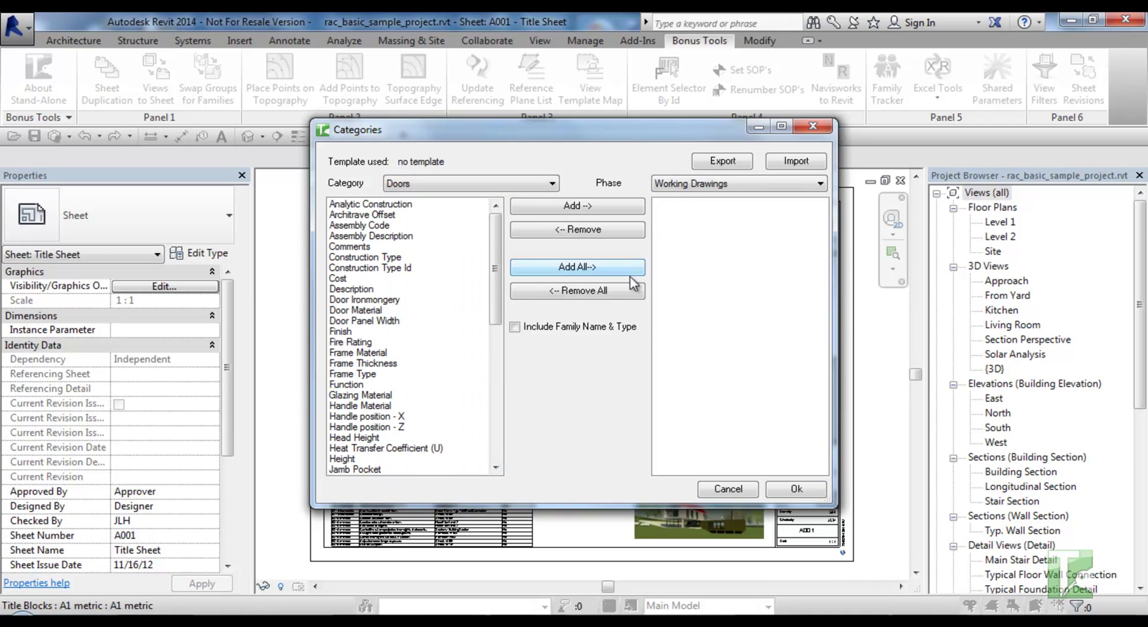
{"action": "left_click", "coordinate": [674, 187]}
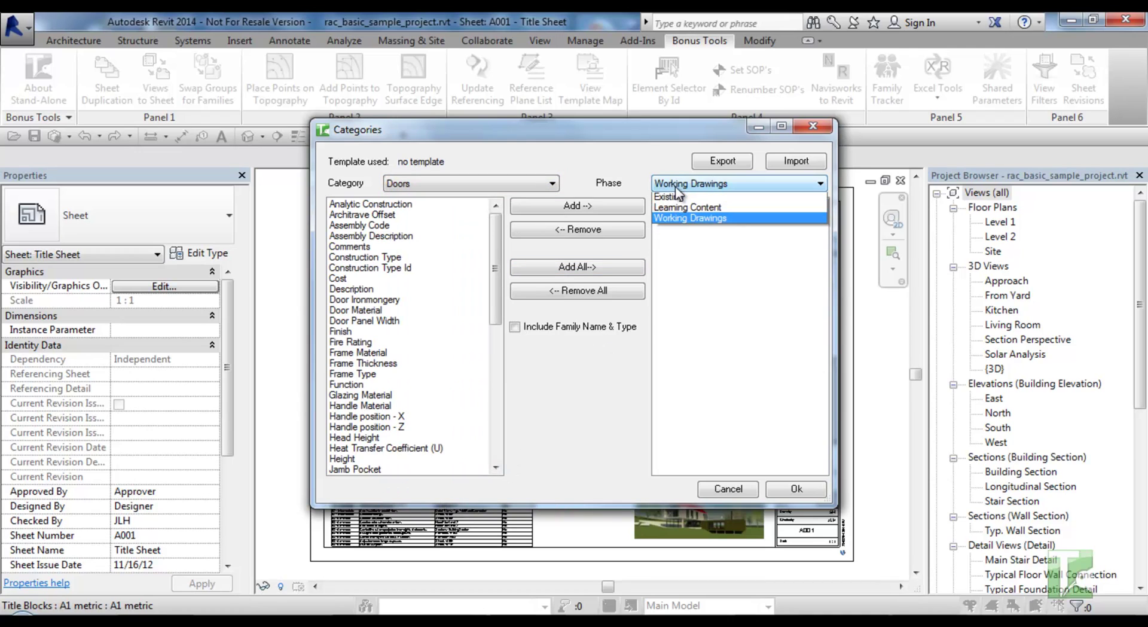
{"action": "left_click", "coordinate": [675, 219]}
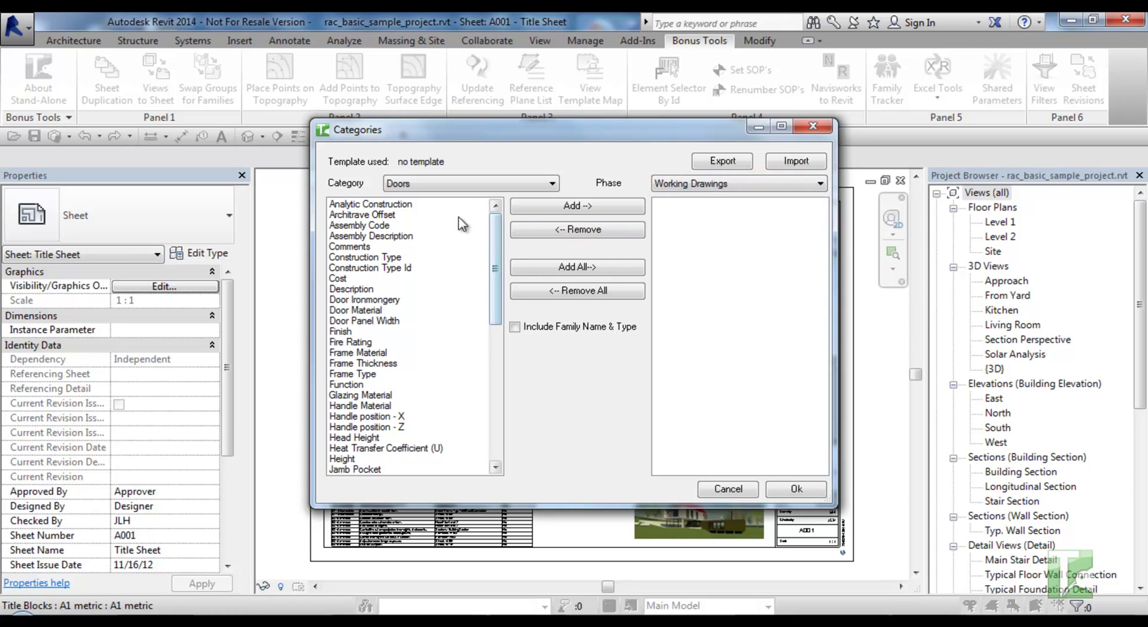
Add all available door parameters to the export list and include the family name and type
{"action": "double_click", "coordinate": [401, 205]}
{"action": "double_click", "coordinate": [401, 205]}
{"action": "double_click", "coordinate": [403, 205]}
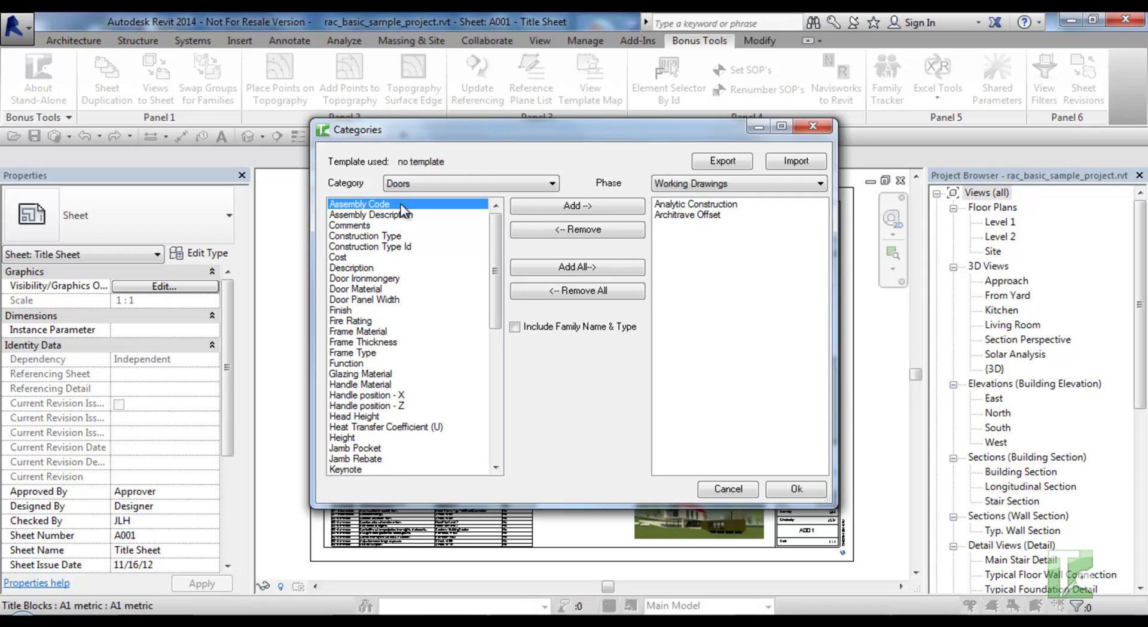
{"action": "left_click", "coordinate": [423, 205]}
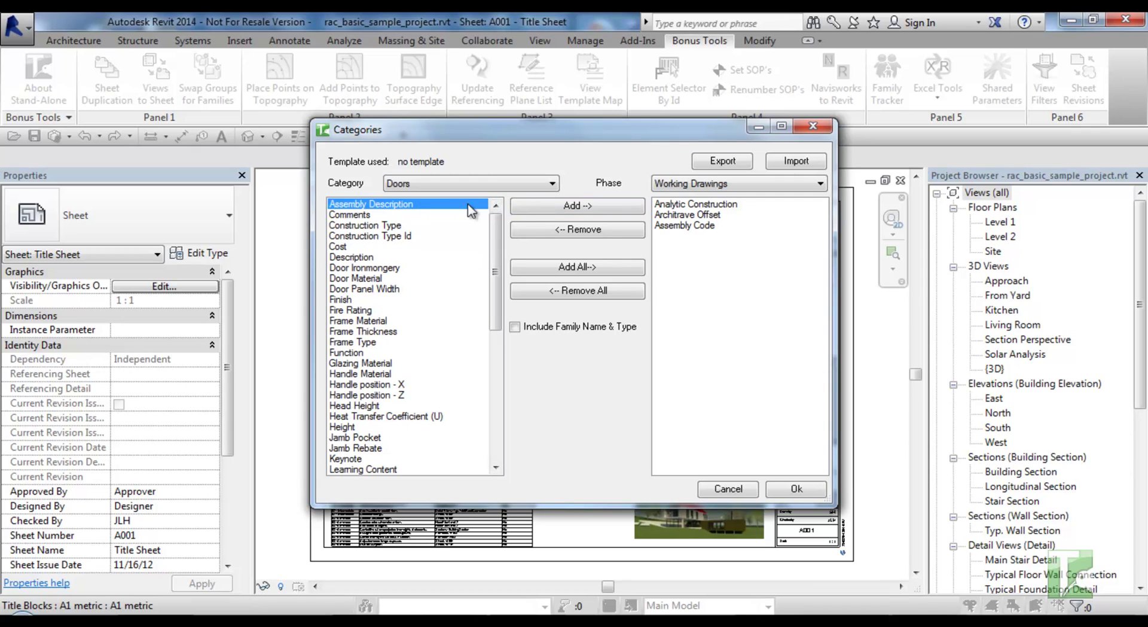
{"action": "left_click", "coordinate": [527, 206]}
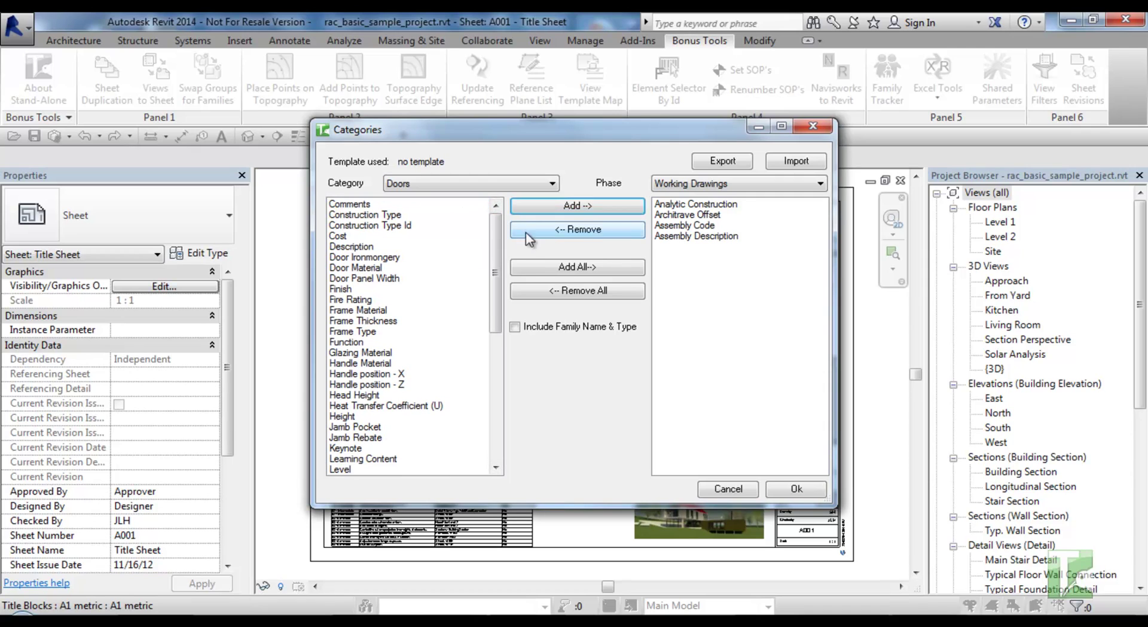
{"action": "left_click", "coordinate": [537, 266]}
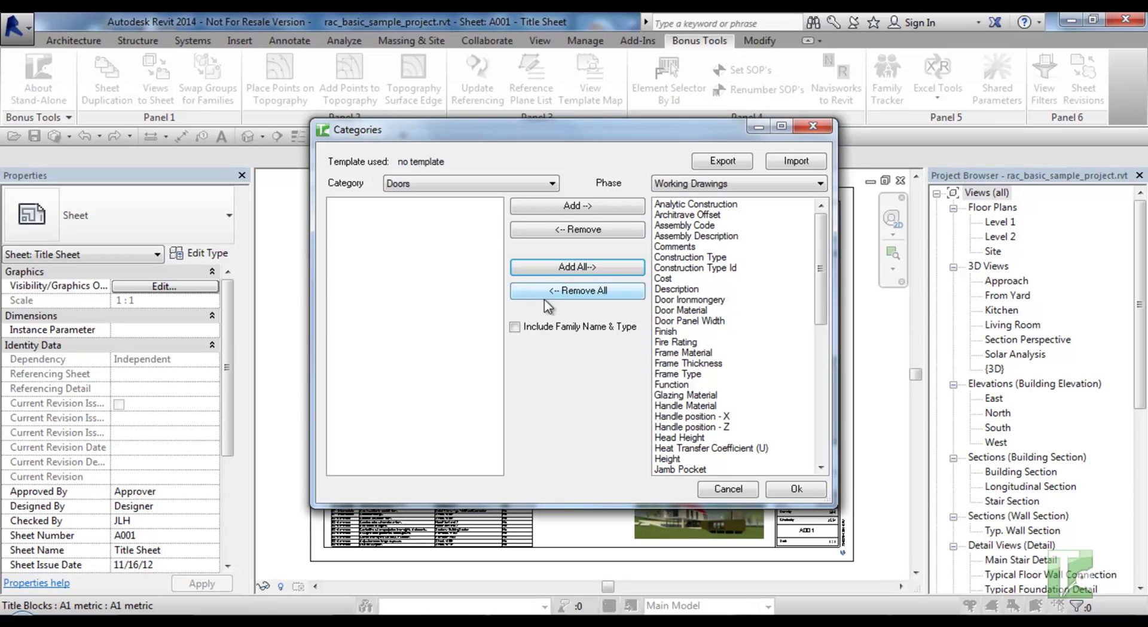
{"action": "left_click", "coordinate": [515, 327]}
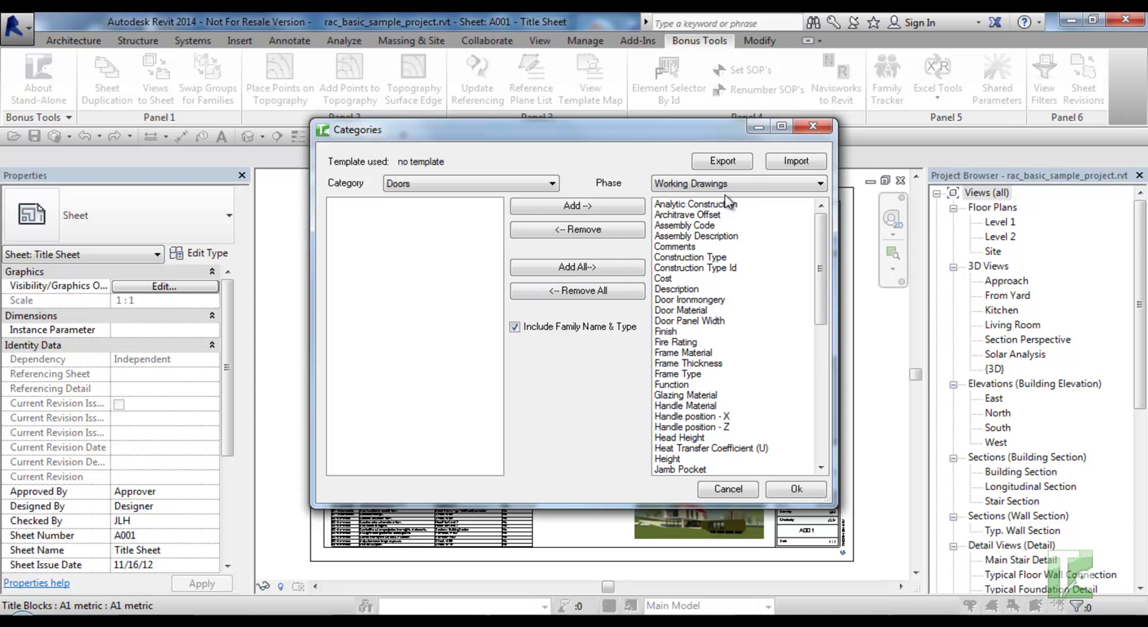
Save the door export setup as template Doors.txt in the Export Data folder, replacing the existing file
{"action": "left_click", "coordinate": [728, 165]}
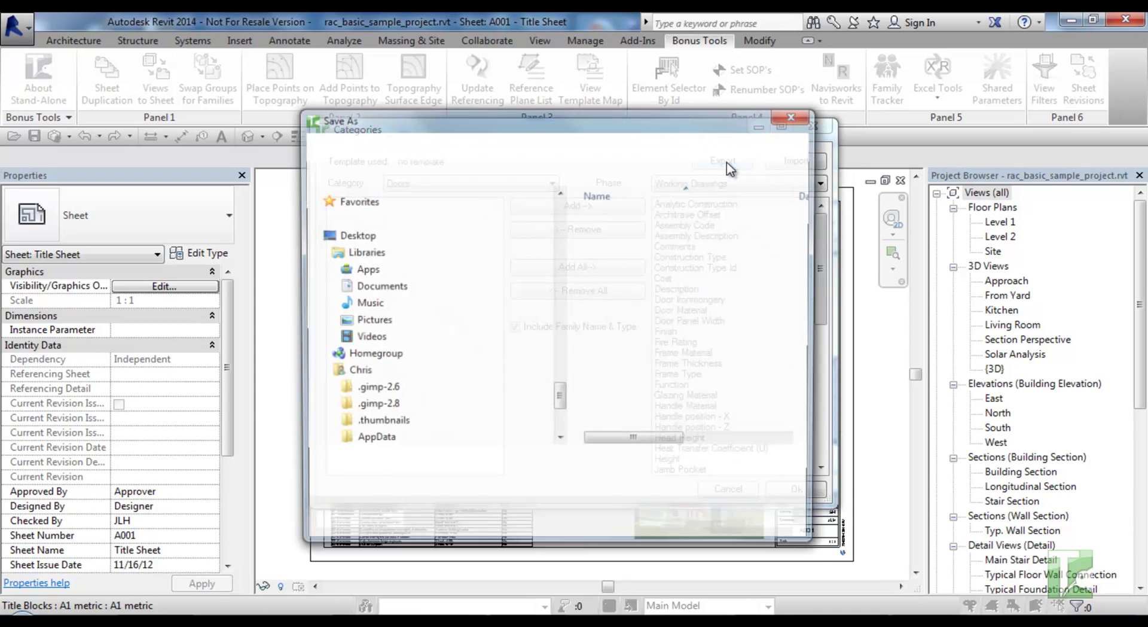
{"action": "left_click", "coordinate": [620, 219]}
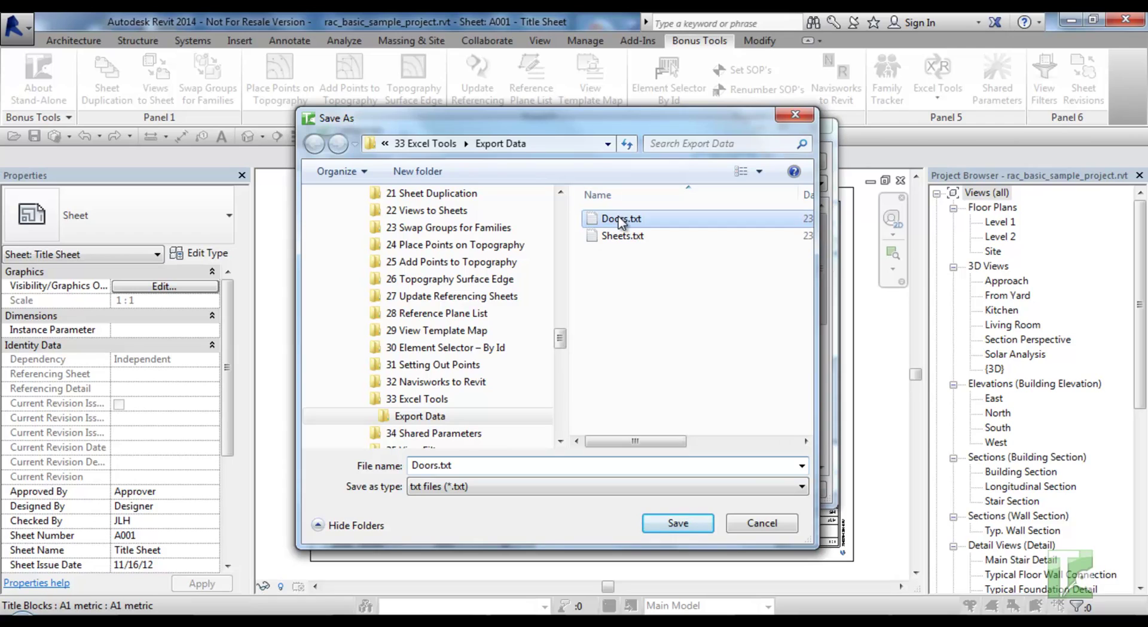
{"action": "left_click", "coordinate": [668, 524]}
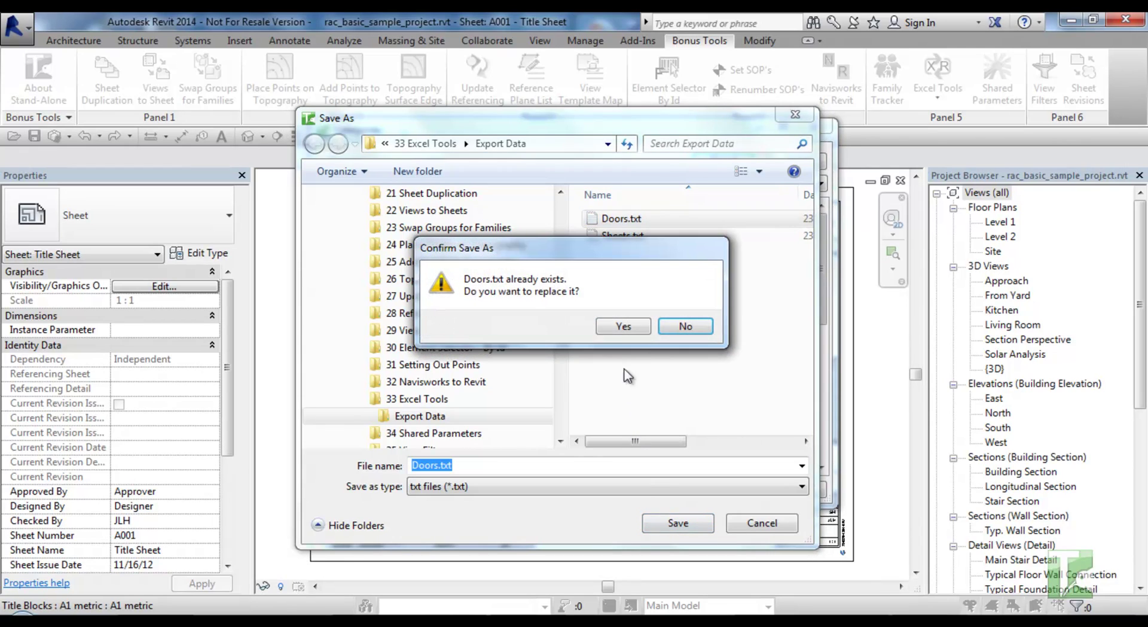
{"action": "left_click", "coordinate": [622, 328]}
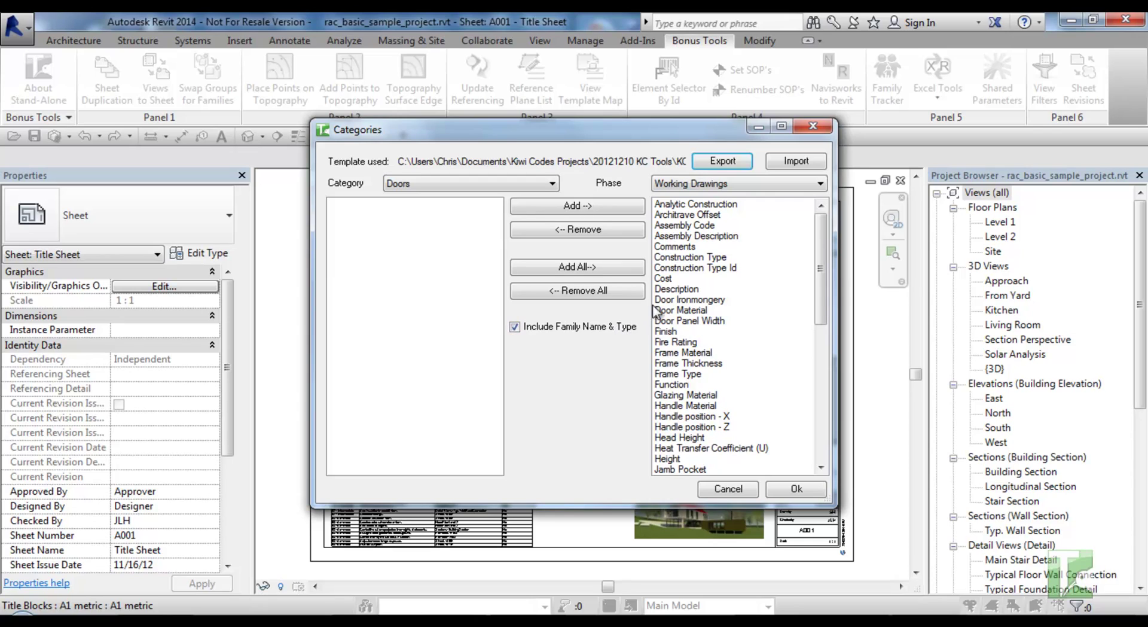
Load the Sheets.txt template and export the Sheets category to Excel with its parameters
{"action": "left_click", "coordinate": [790, 163]}
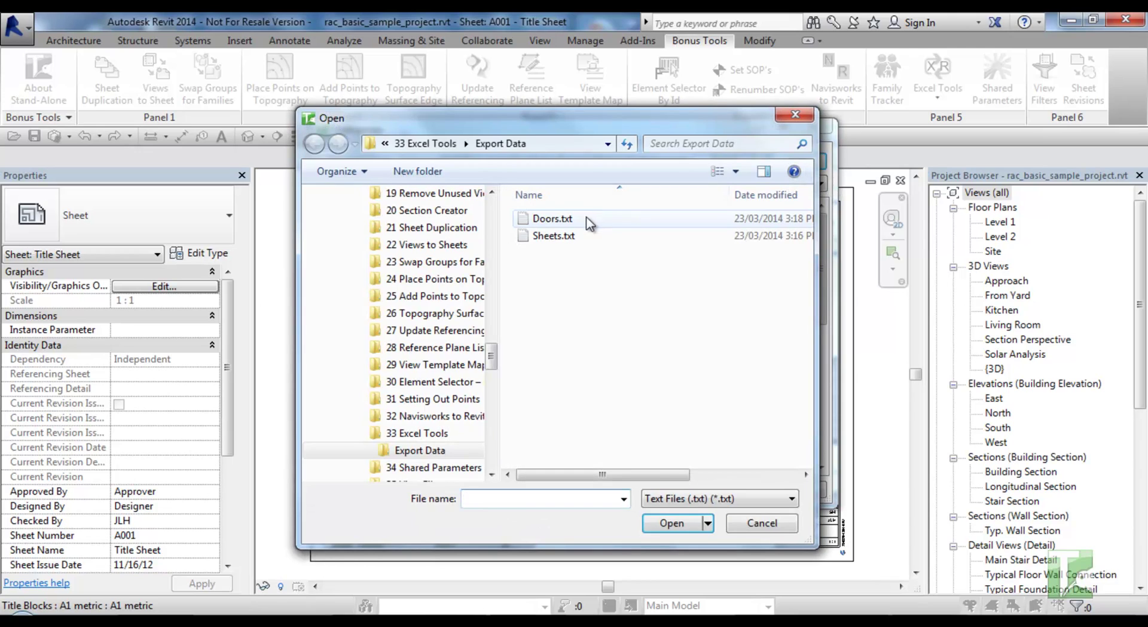
{"action": "left_click", "coordinate": [561, 238]}
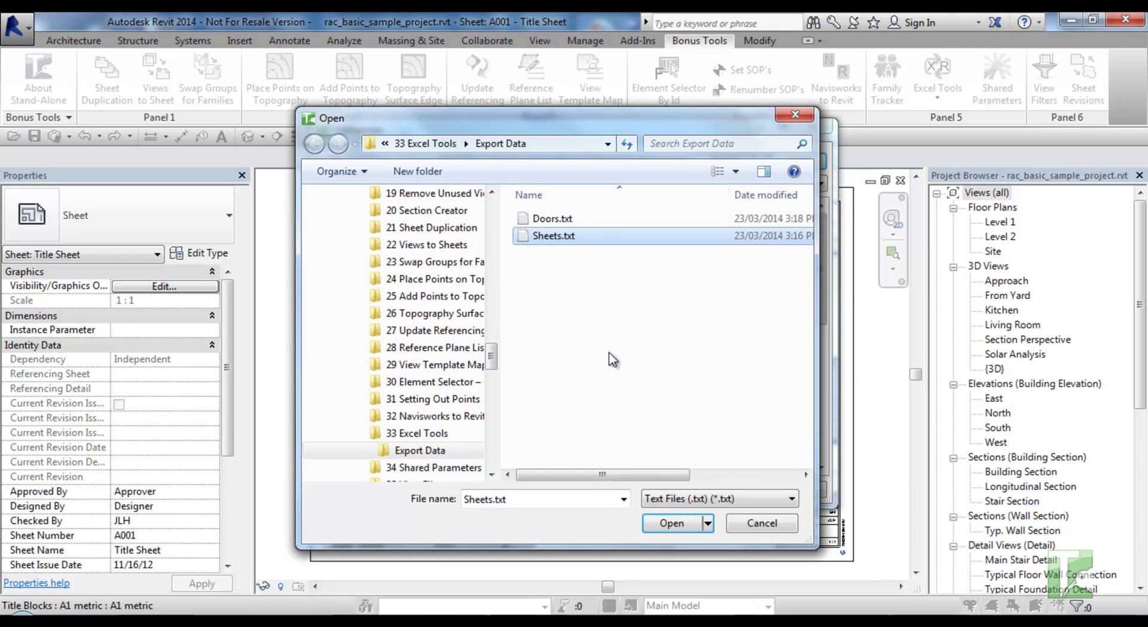
{"action": "left_click", "coordinate": [675, 524]}
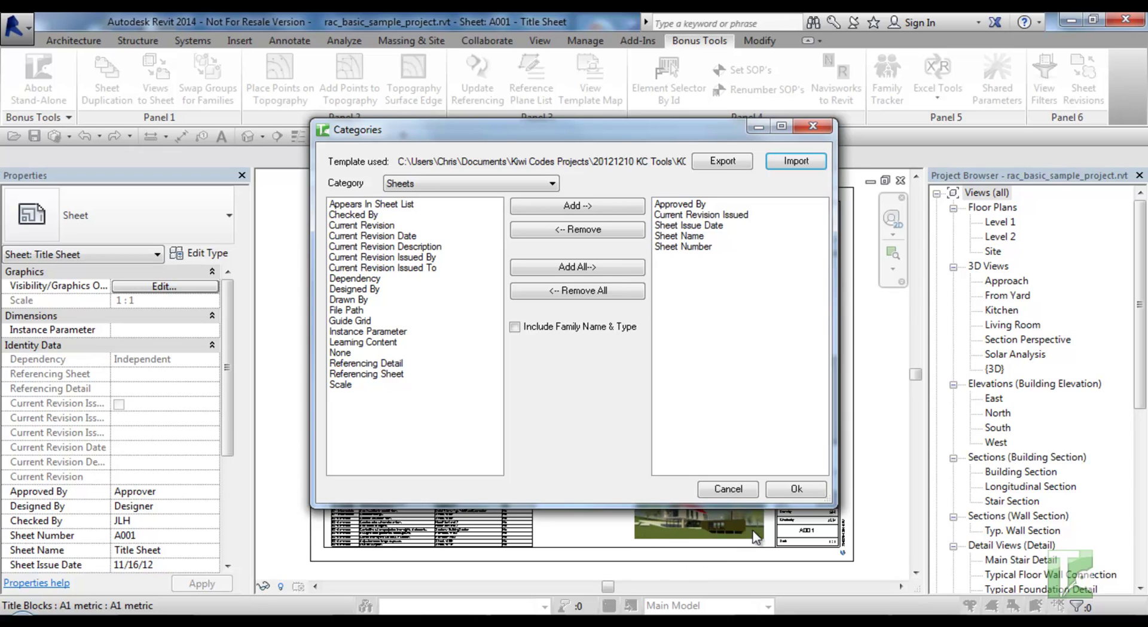
{"action": "left_click", "coordinate": [787, 489]}
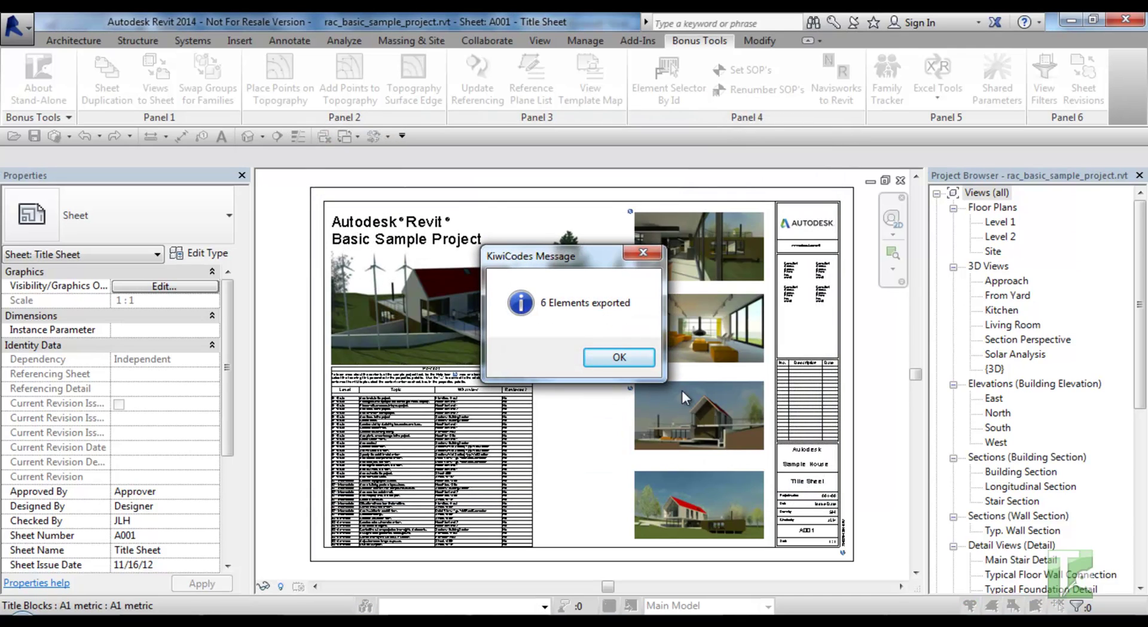
{"action": "left_click", "coordinate": [619, 357]}
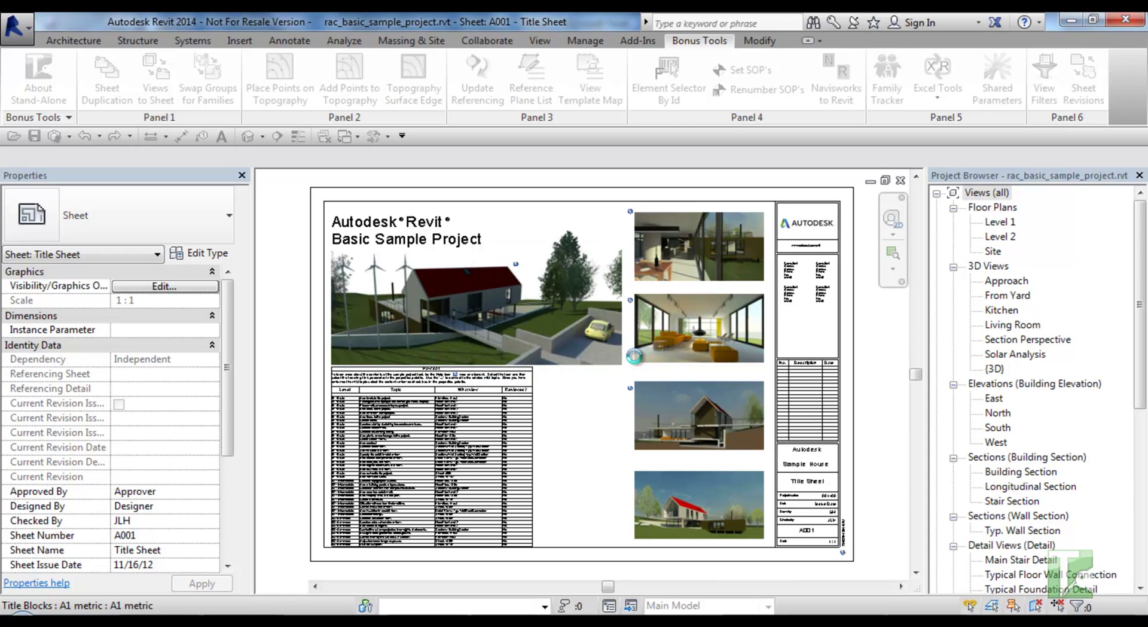
Switch to the exported Excel workbook and examine header rows 1 to 3, the ID column and the Current Revision Issued and Approved By columns
{"action": "left_click", "coordinate": [395, 441]}
{"action": "key", "text": "Escape"}
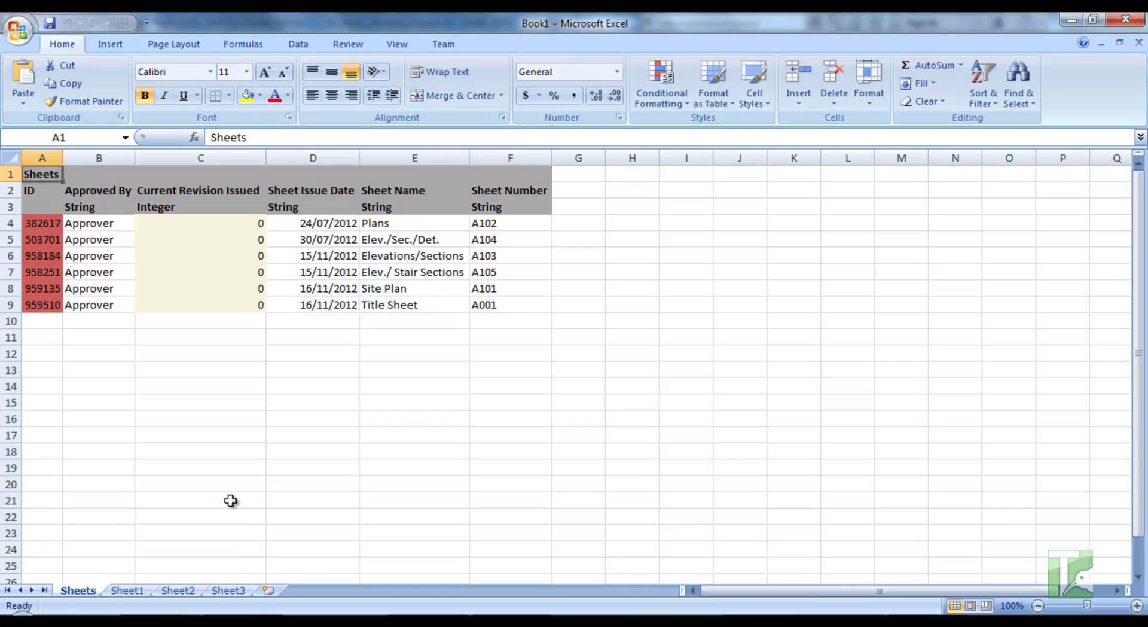
{"action": "left_click", "coordinate": [3, 173]}
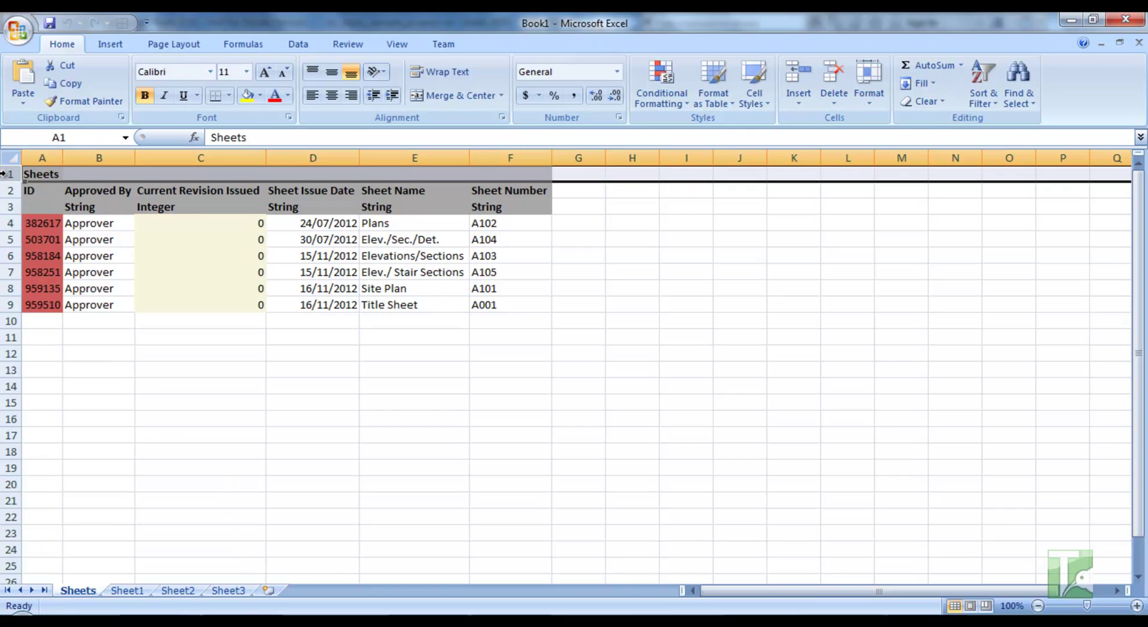
{"action": "left_click", "coordinate": [3, 190]}
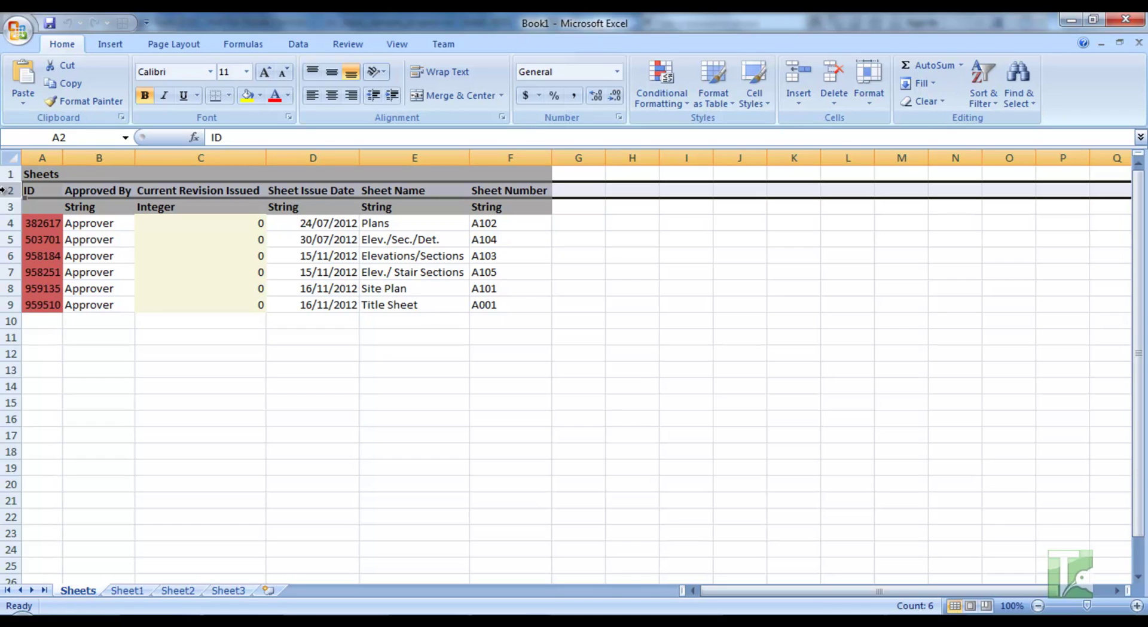
{"action": "left_click", "coordinate": [8, 205]}
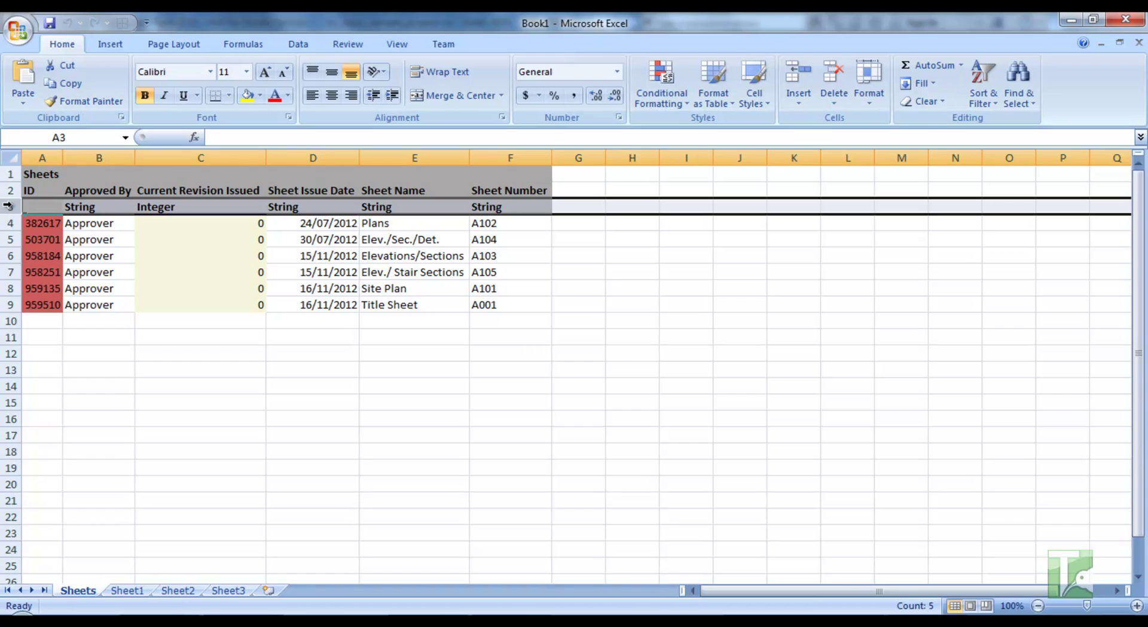
{"action": "left_click", "coordinate": [44, 153]}
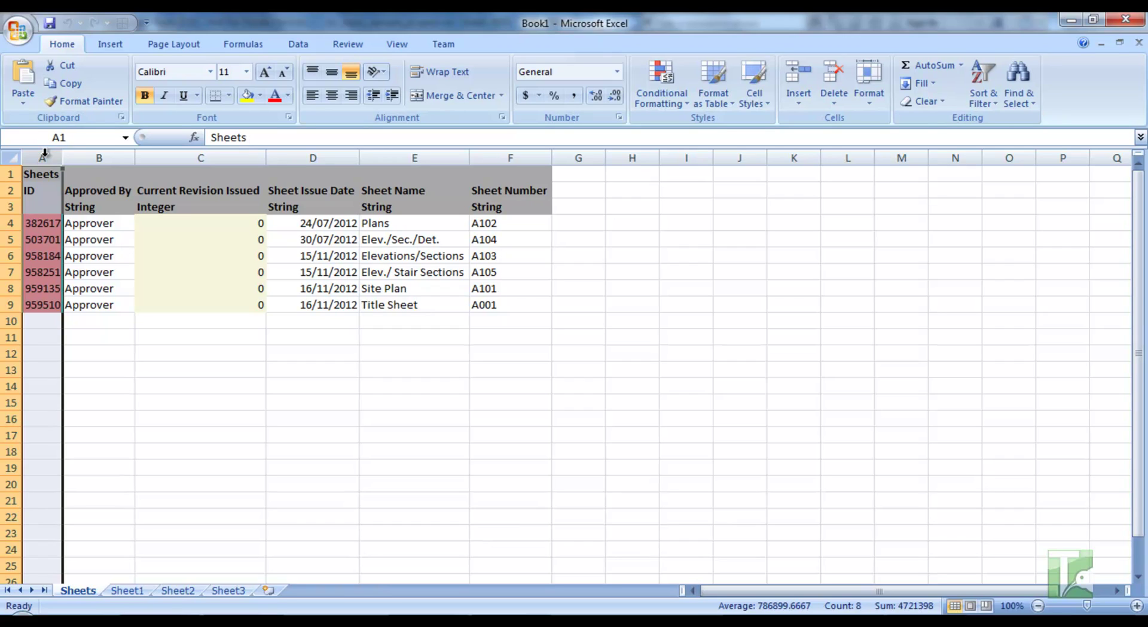
{"action": "left_click", "coordinate": [160, 158]}
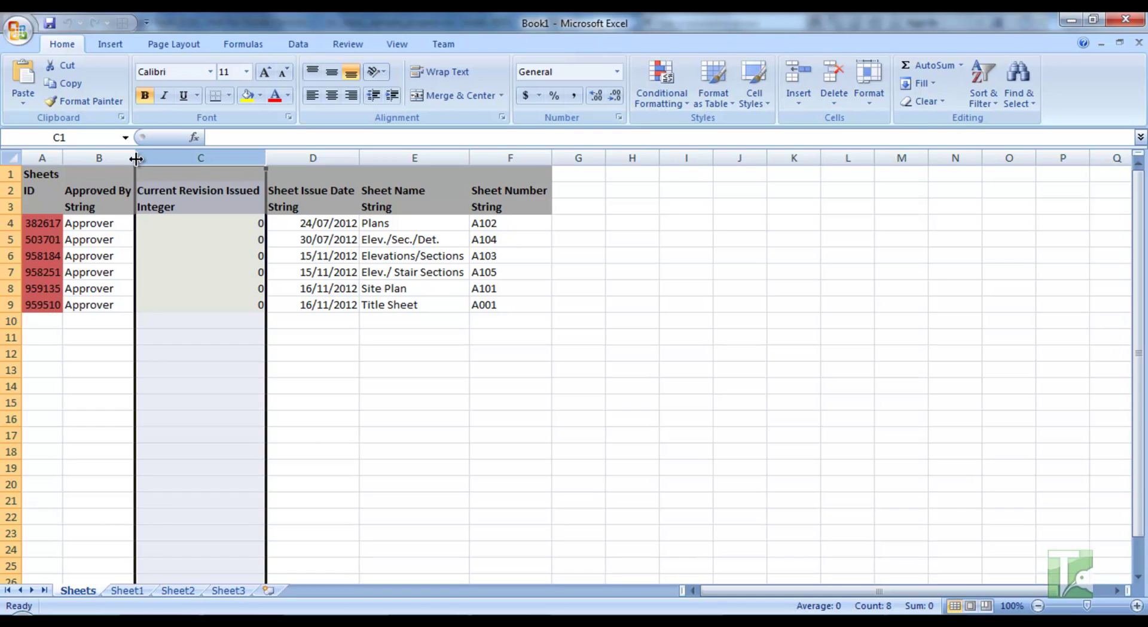
{"action": "left_click", "coordinate": [119, 153]}
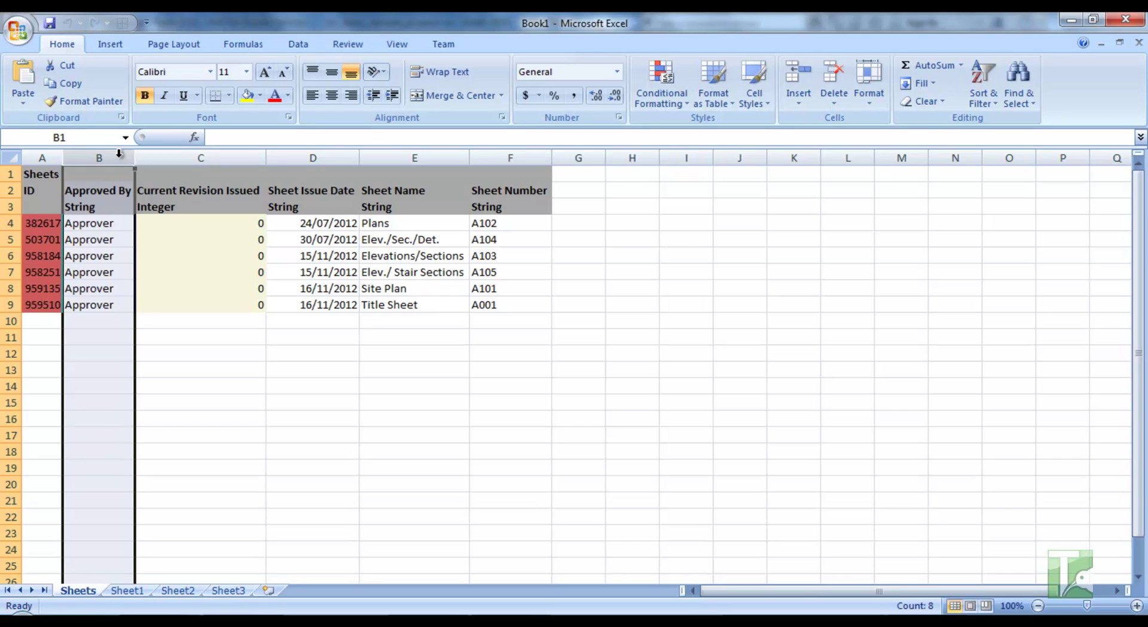
Sort the sheet data in A4:F9 by Column F values from A to Z, treating the data as having no headers
{"action": "left_click_drag", "start_coordinate": [36, 224], "coordinate": [487, 305]}
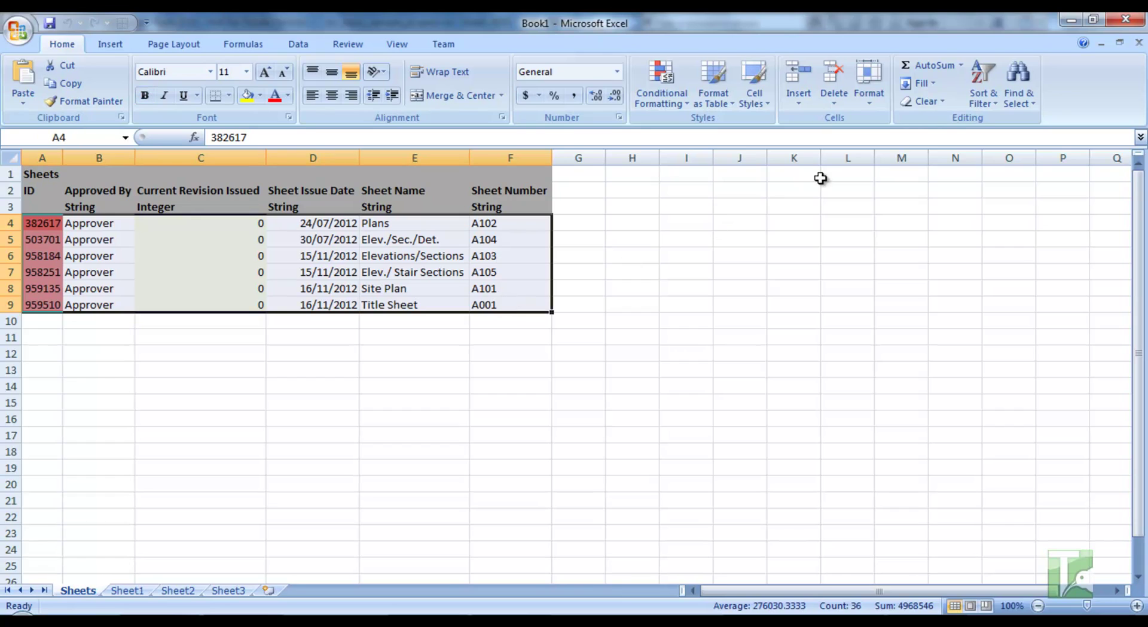
{"action": "left_click", "coordinate": [983, 100]}
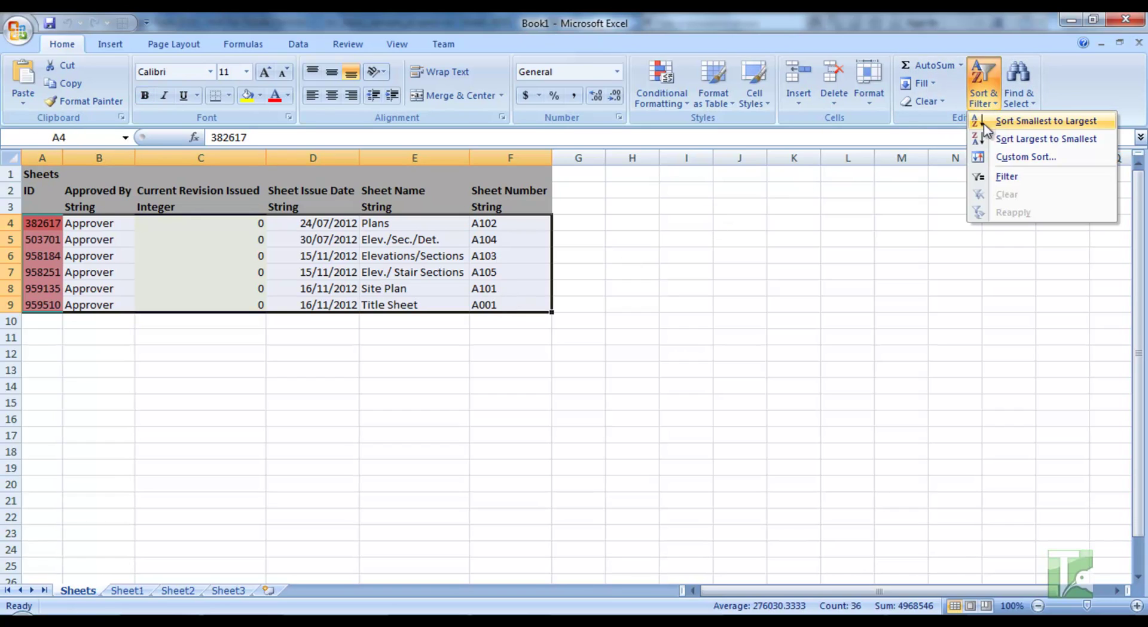
{"action": "left_click", "coordinate": [1026, 157]}
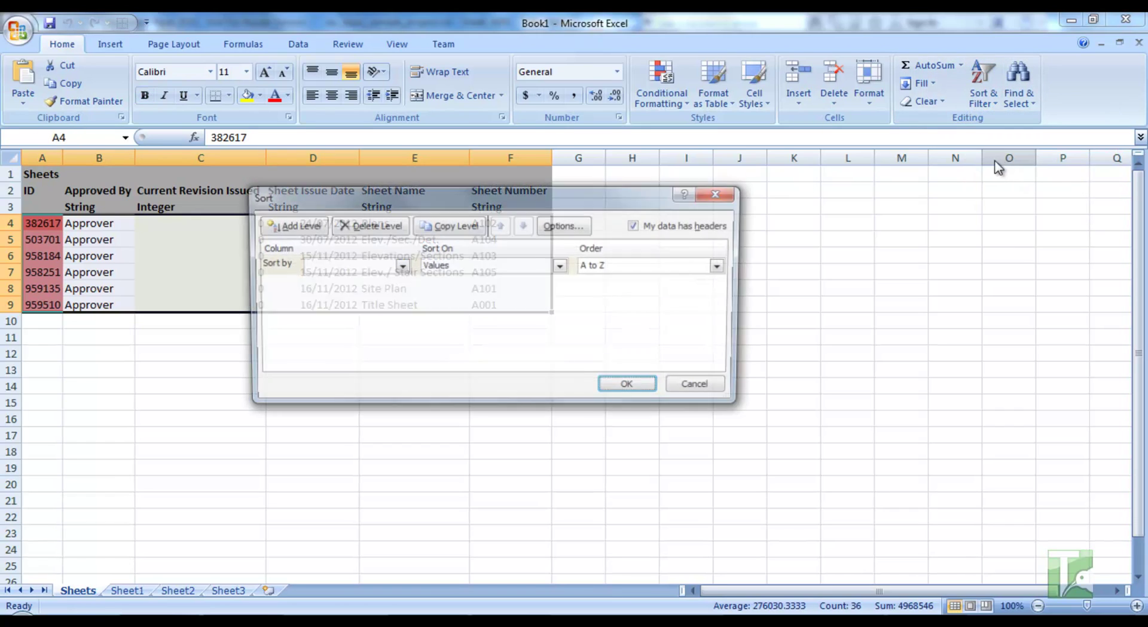
{"action": "left_click", "coordinate": [637, 226]}
{"action": "left_click", "coordinate": [399, 266]}
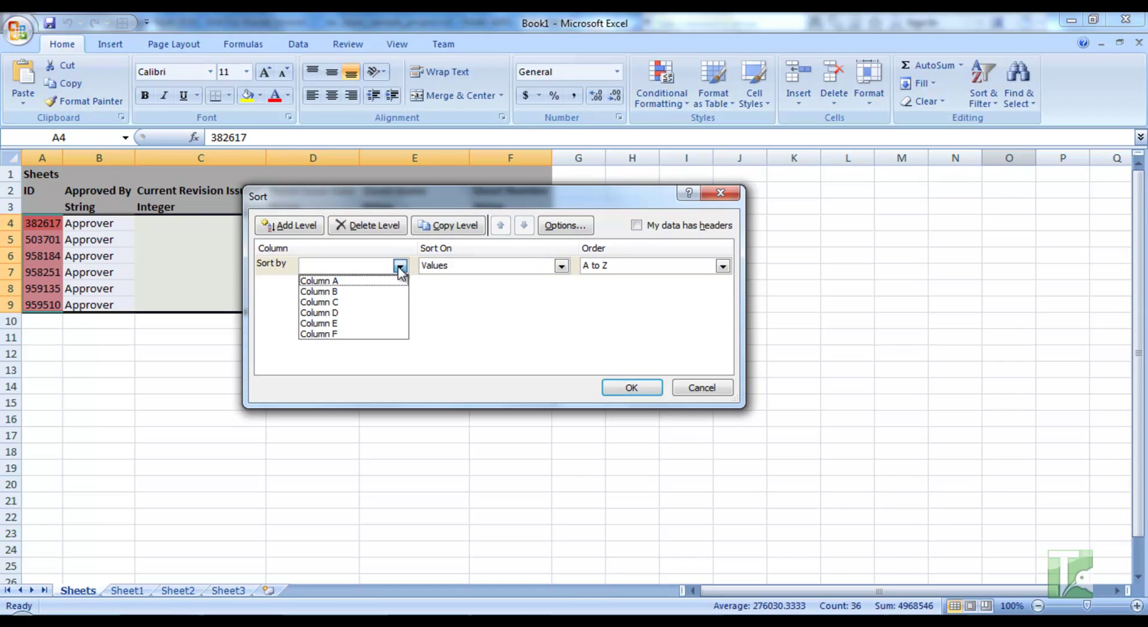
{"action": "left_click", "coordinate": [347, 332]}
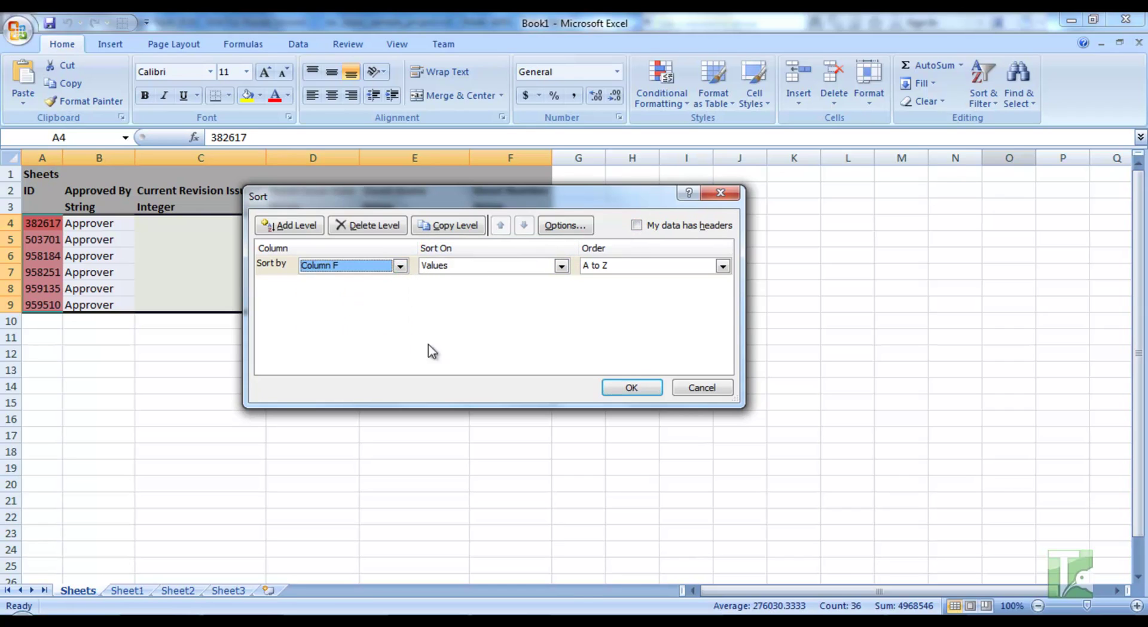
{"action": "left_click", "coordinate": [631, 388]}
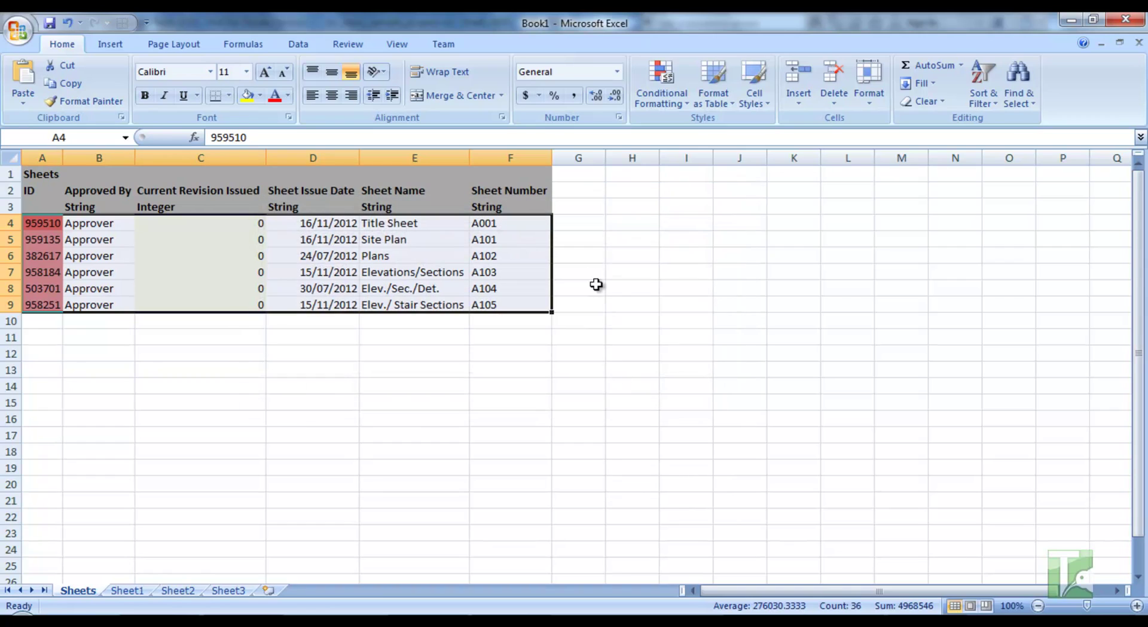
Enter the approver's first name as the Approved By value for the Title Sheet in row 4
{"action": "left_click", "coordinate": [4, 223]}
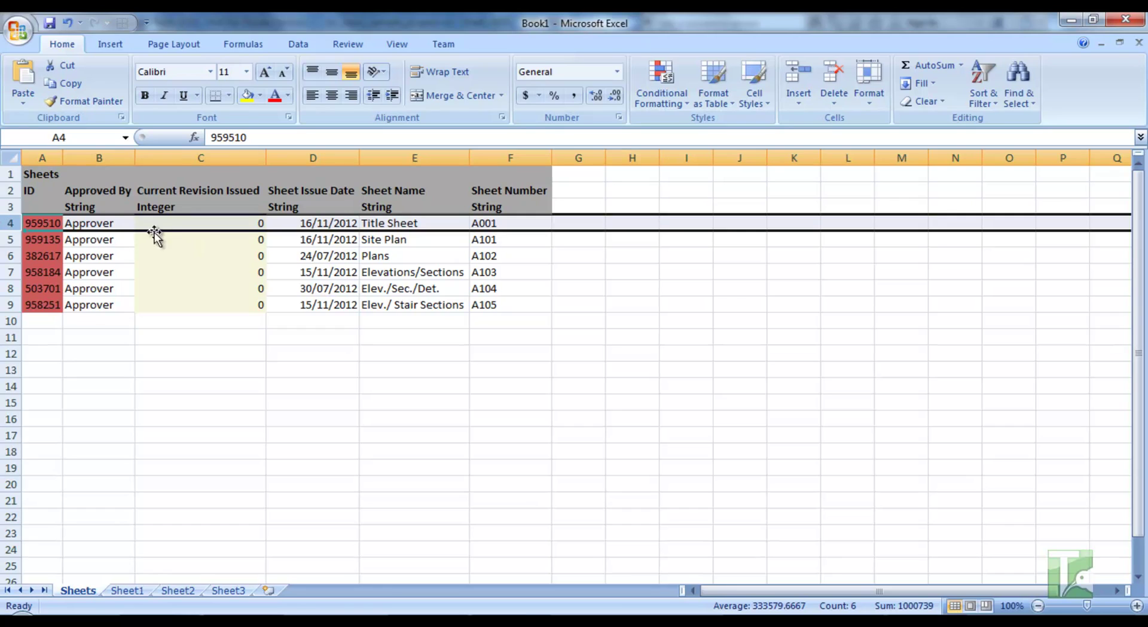
{"action": "left_click", "coordinate": [118, 223]}
{"action": "double_click", "coordinate": [118, 223]}
{"action": "left_click_drag", "start_coordinate": [118, 223], "coordinate": [44, 222]}
{"action": "type", "text": "Chris"}
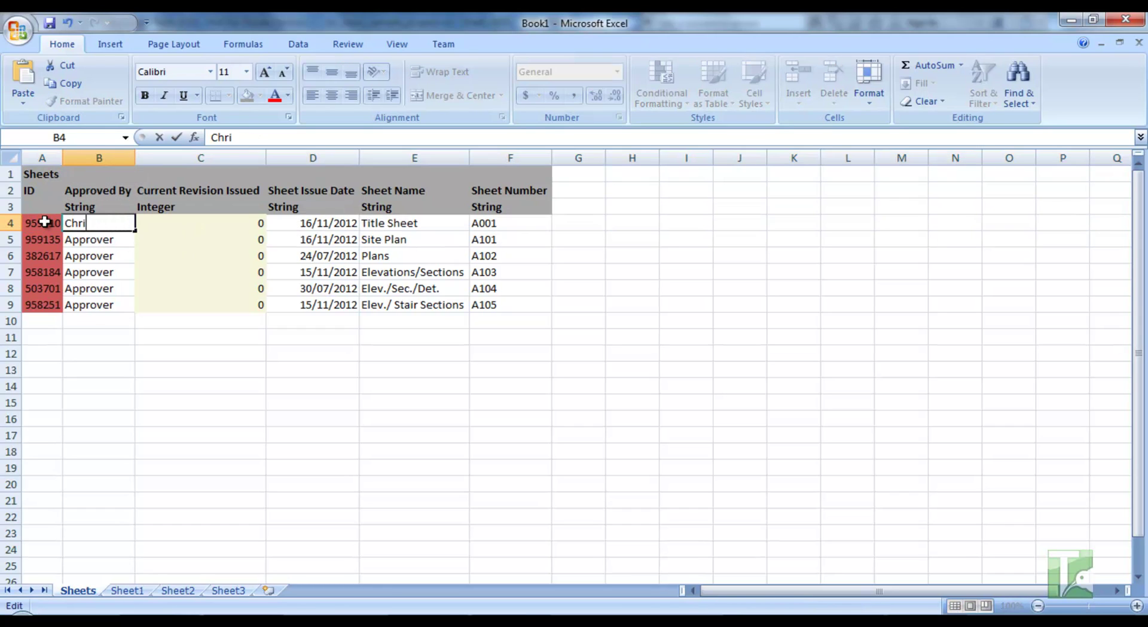
Set the Title Sheet's Sheet Number in cell F4 to A1000
{"action": "left_click", "coordinate": [482, 223]}
{"action": "double_click", "coordinate": [479, 223]}
{"action": "left_click_drag", "start_coordinate": [479, 223], "coordinate": [528, 223]}
{"action": "type", "text": "1000"}
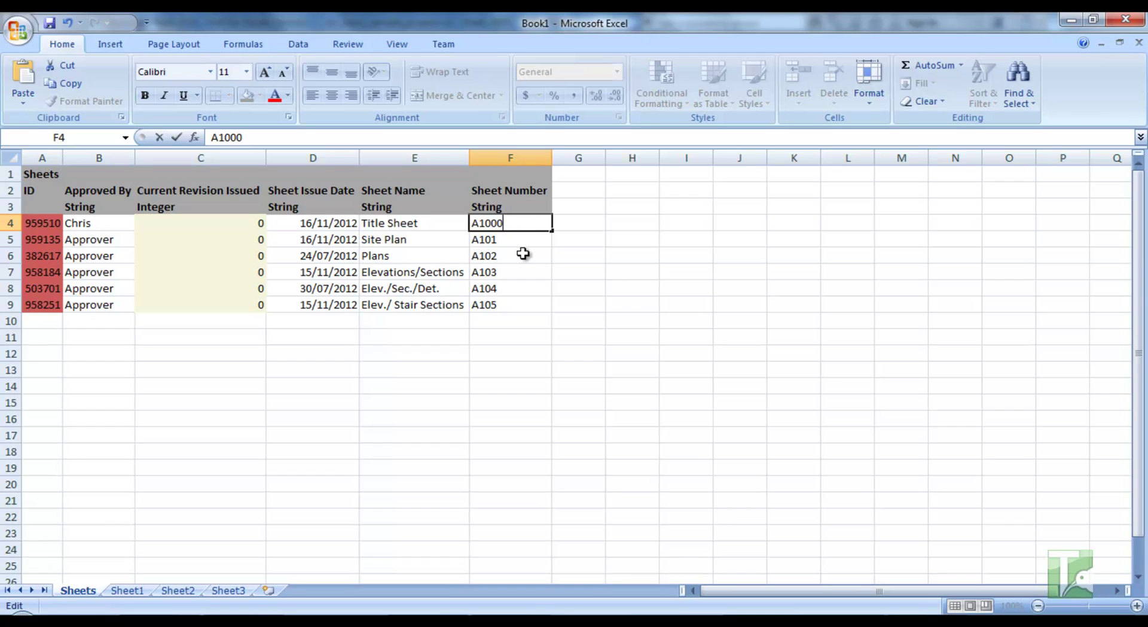
{"action": "left_click", "coordinate": [523, 253]}
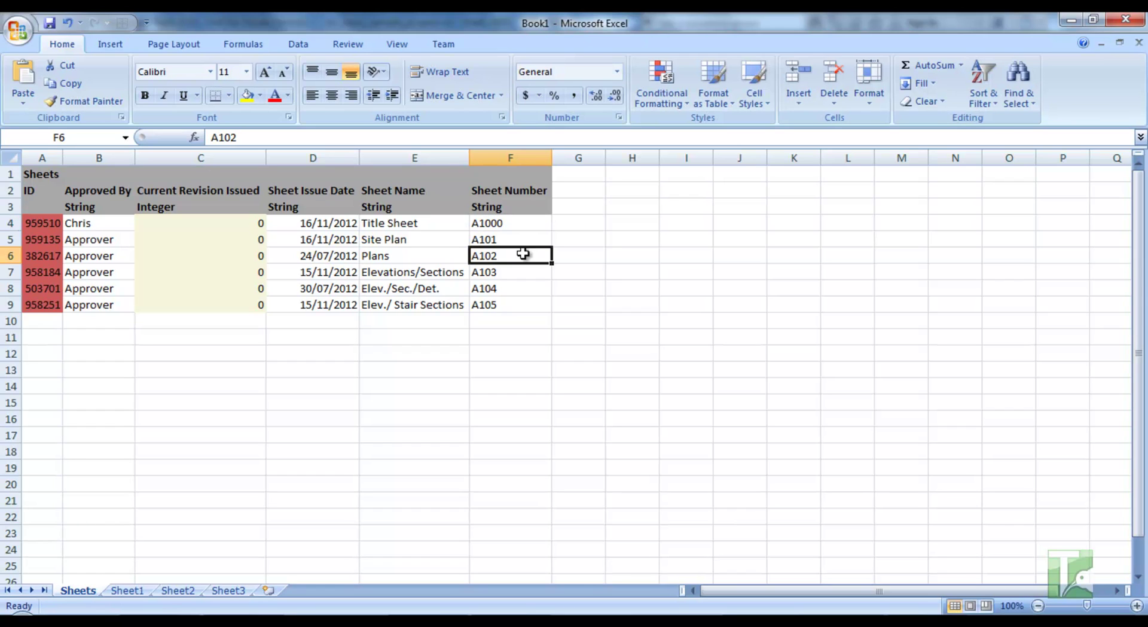
Save the workbook as Sheets in Excel Workbook (*.xlsx) format in the 33 Excel Tools\Export Data folder
{"action": "key", "text": "ctrl+s"}
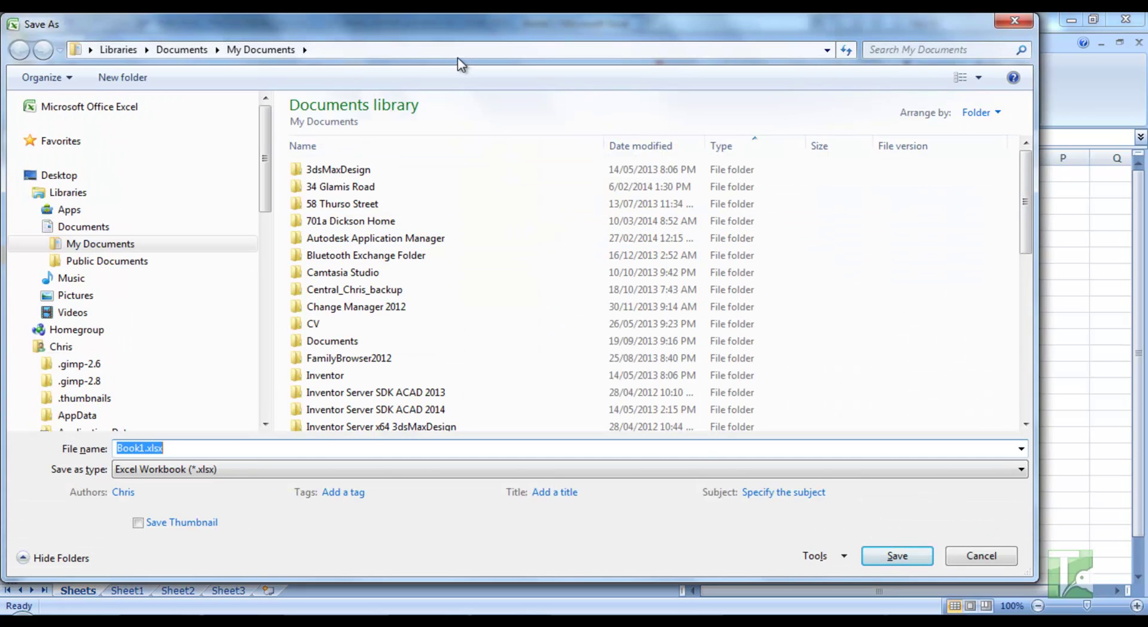
{"action": "left_click", "coordinate": [457, 51]}
{"action": "type", "text": "C:\\Users\\Chris\\Documents\\Kiwi Codes Projects\\20121210 KC Tools\\KC Tools Help Documentation\\33 Excel Tools\\Export Data"}
{"action": "key", "text": "Return"}
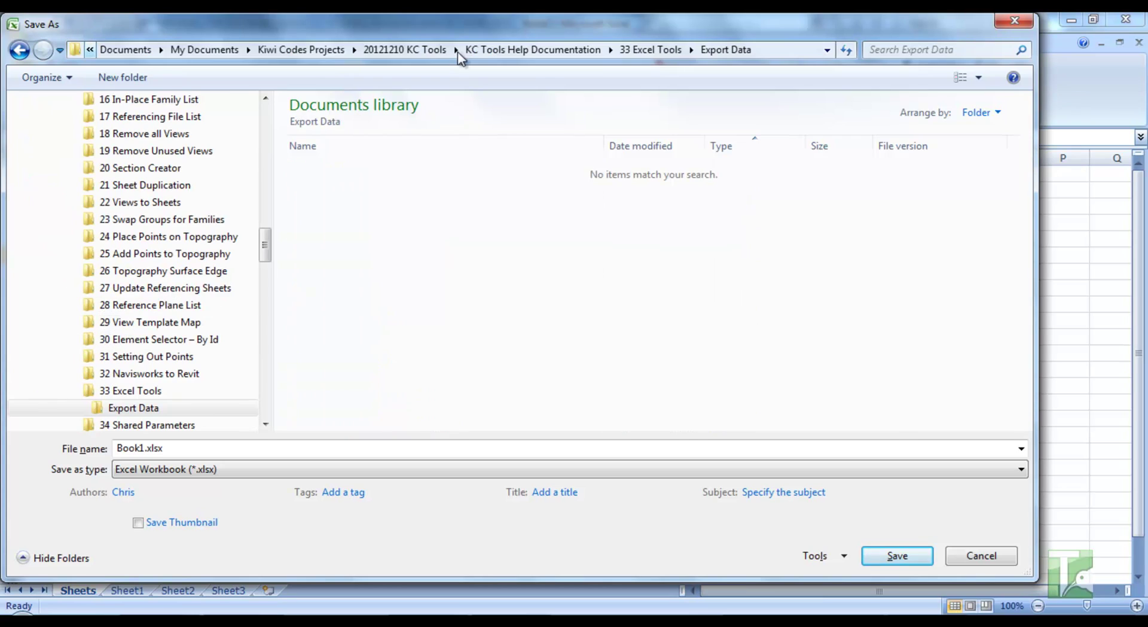
{"action": "double_click", "coordinate": [193, 449]}
{"action": "type", "text": "Sheets"}
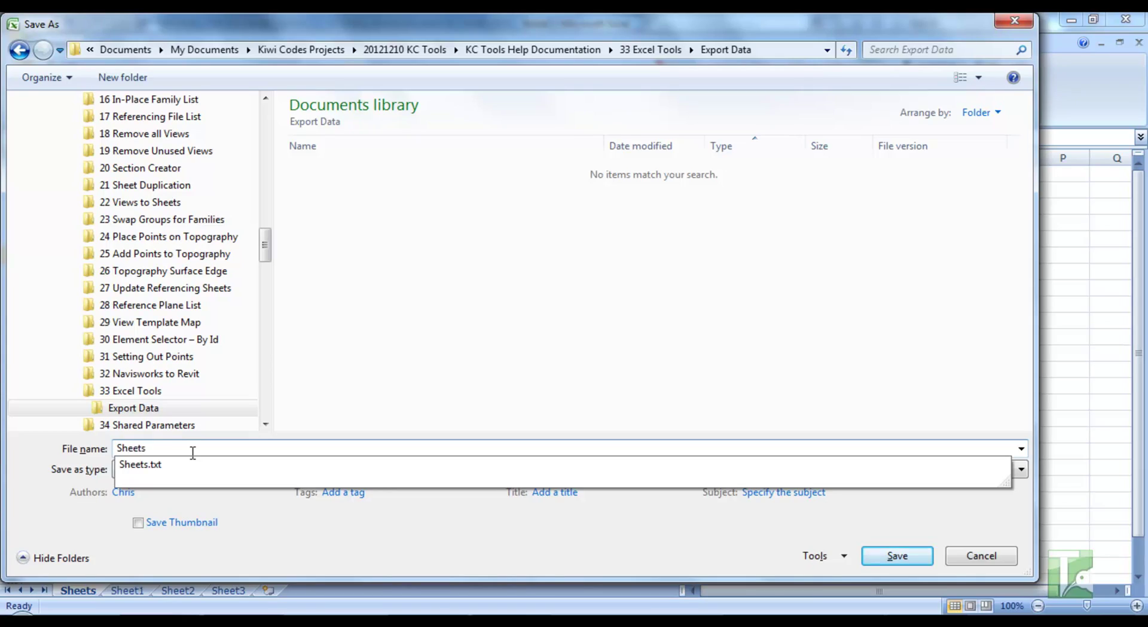
{"action": "key", "text": "Return"}
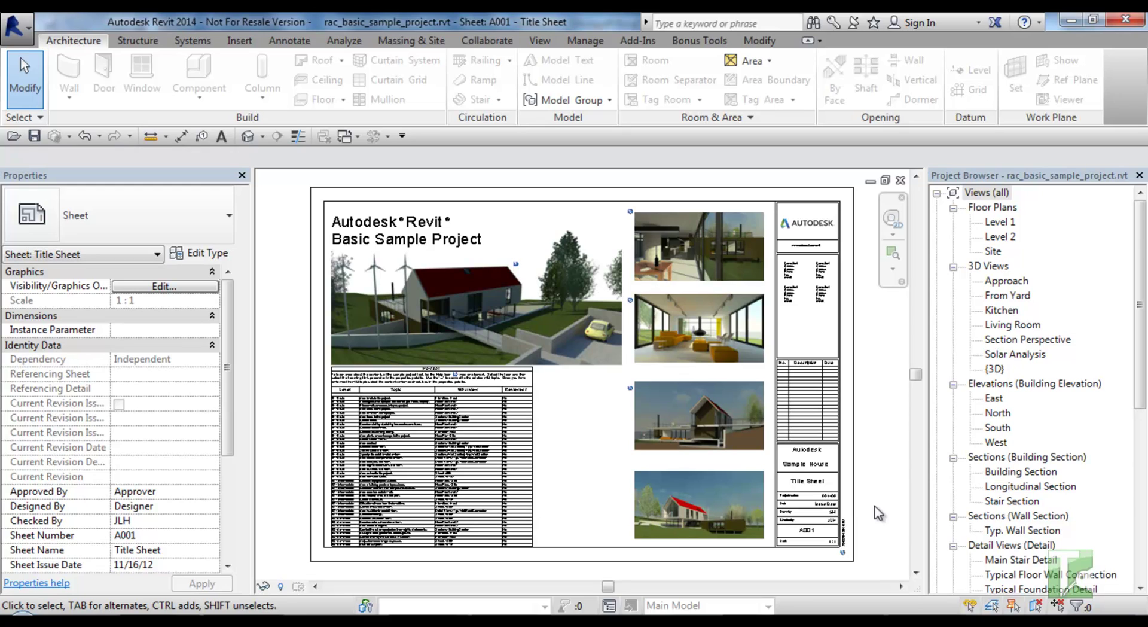
Switch to Revit and export the Planting Schedule to Excel with the Bonus Tools Excel Tools
{"action": "left_click", "coordinate": [695, 42]}
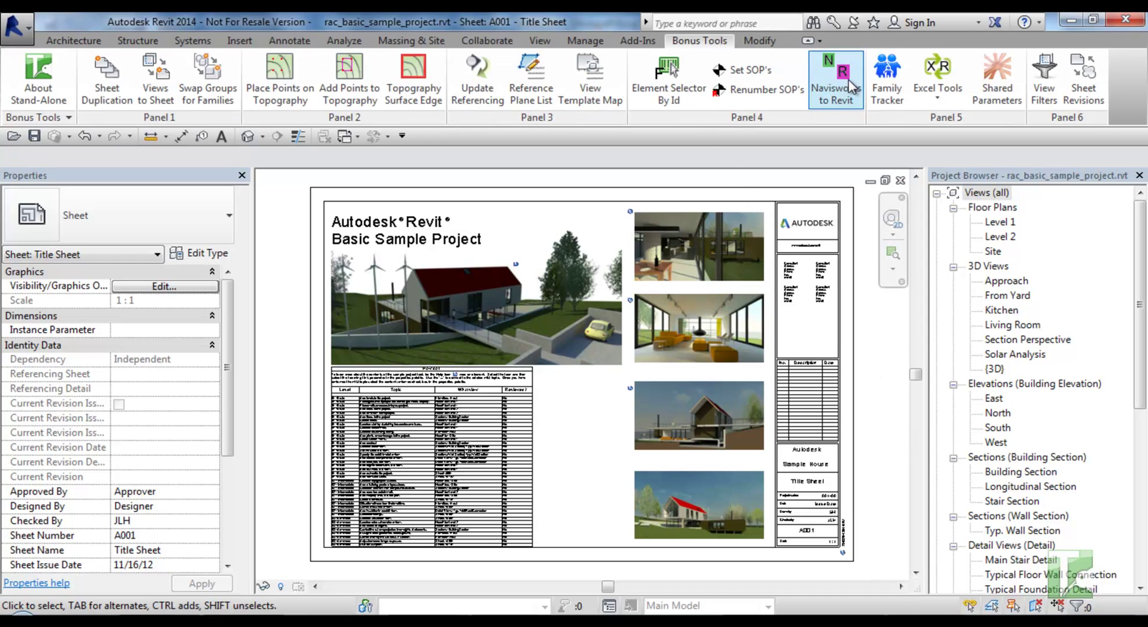
{"action": "left_click", "coordinate": [937, 105]}
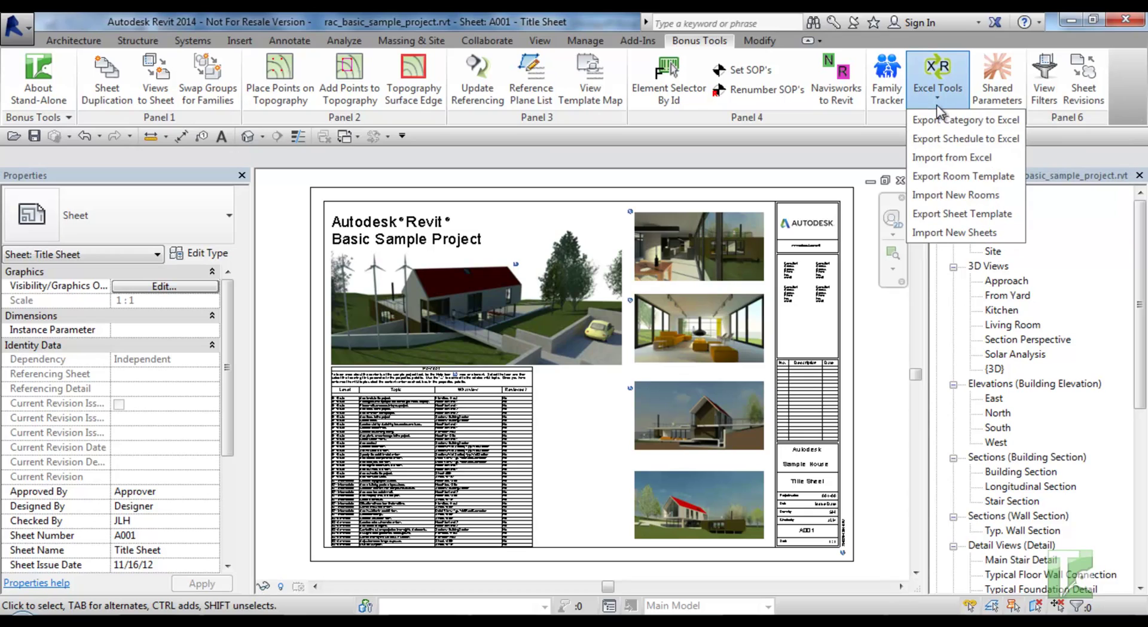
{"action": "left_click", "coordinate": [936, 139]}
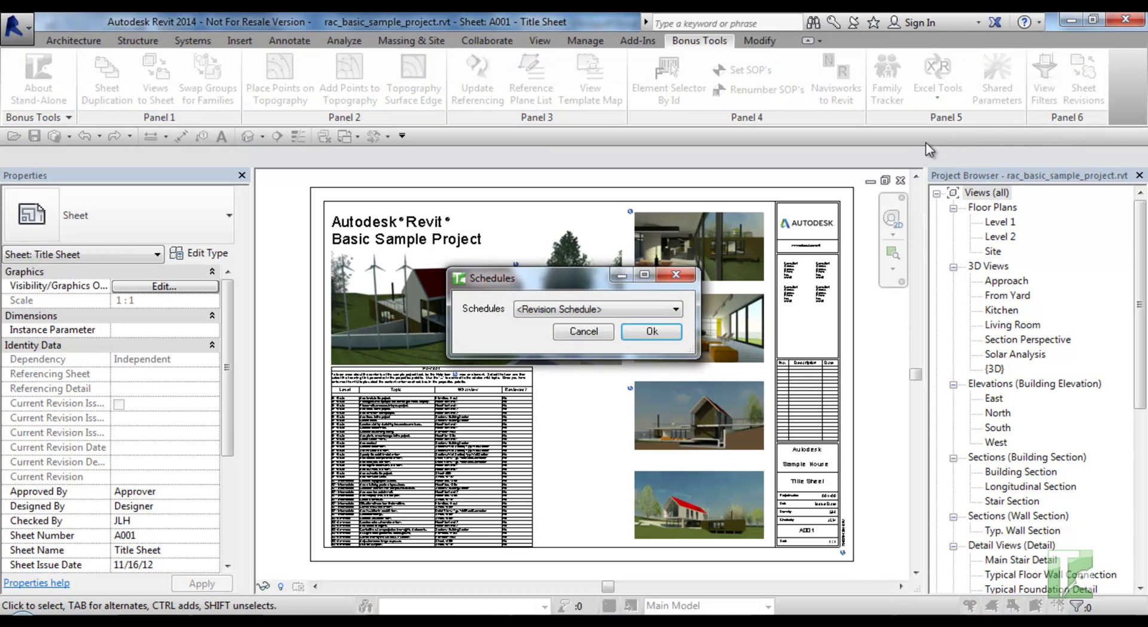
{"action": "left_click", "coordinate": [672, 316]}
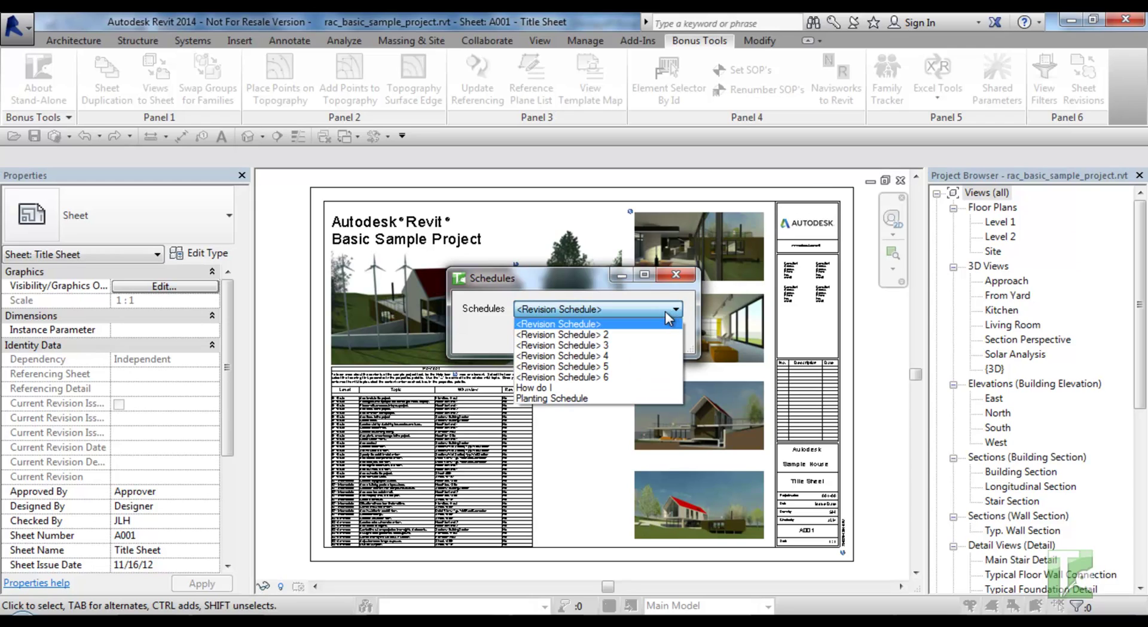
{"action": "left_click", "coordinate": [608, 398]}
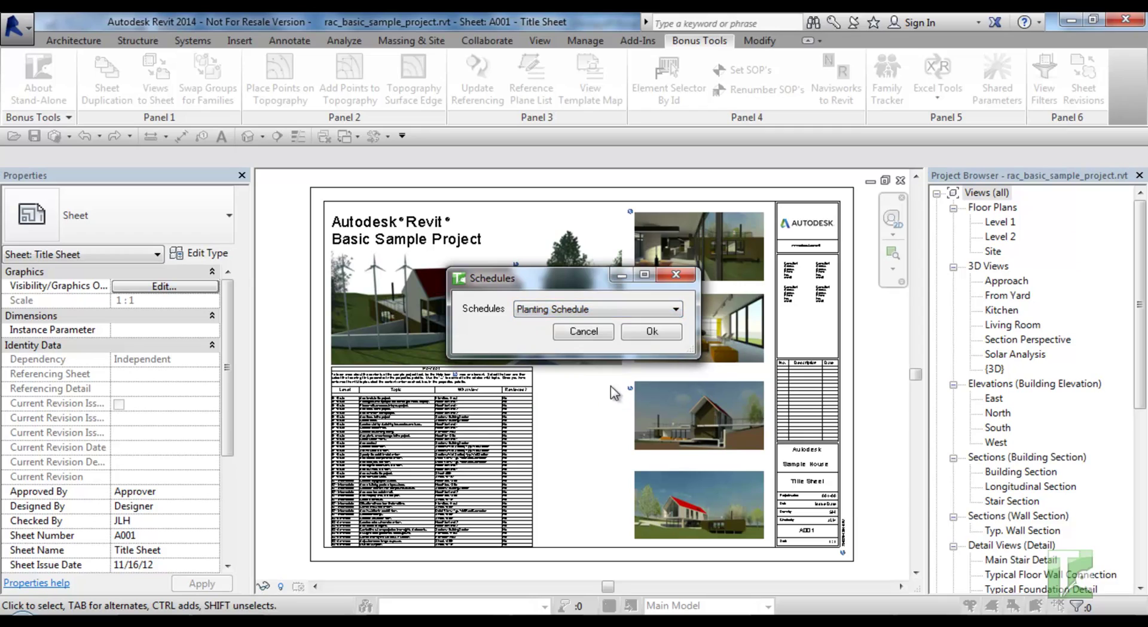
{"action": "left_click", "coordinate": [651, 339]}
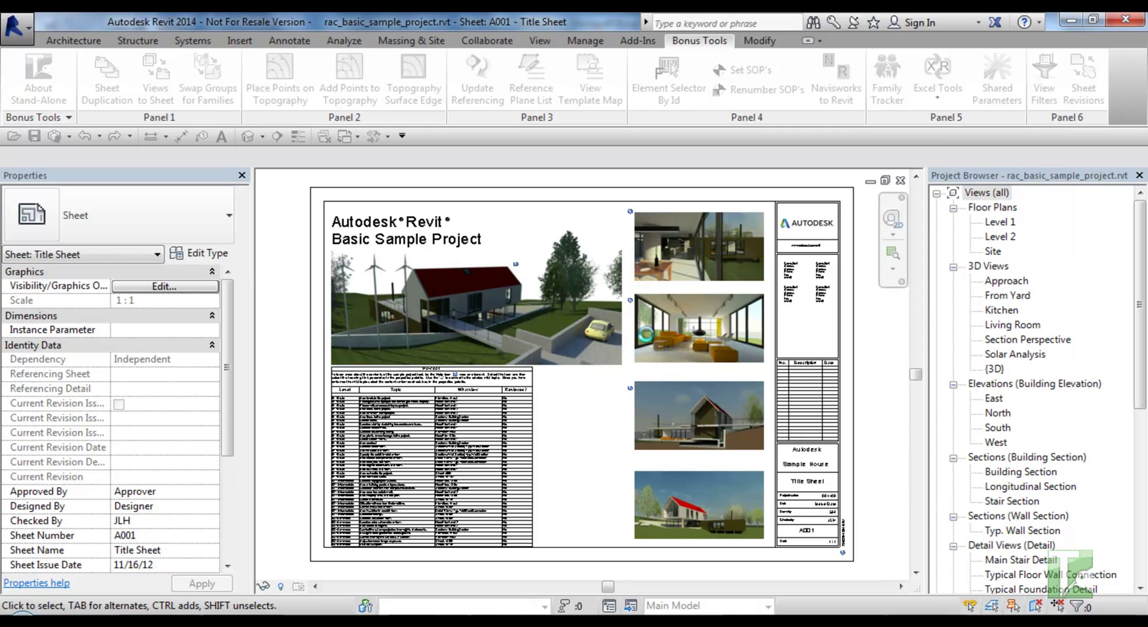
{"action": "left_click", "coordinate": [635, 359]}
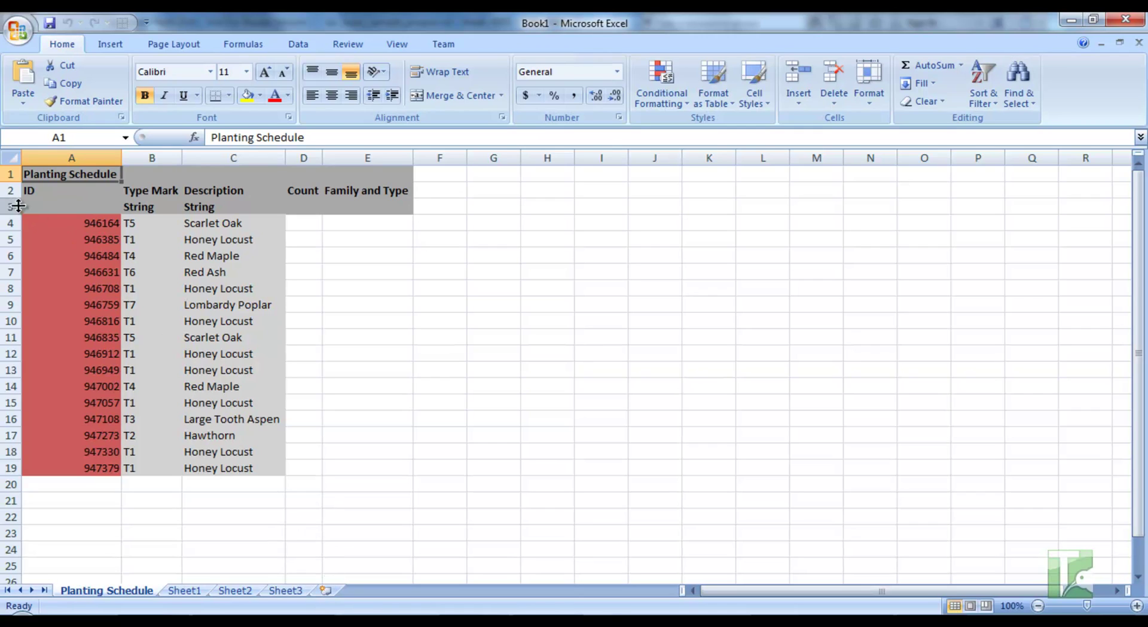
Examine header rows 1 to 3 and the ID column of the exported Planting Schedule worksheet
{"action": "left_click", "coordinate": [5, 173]}
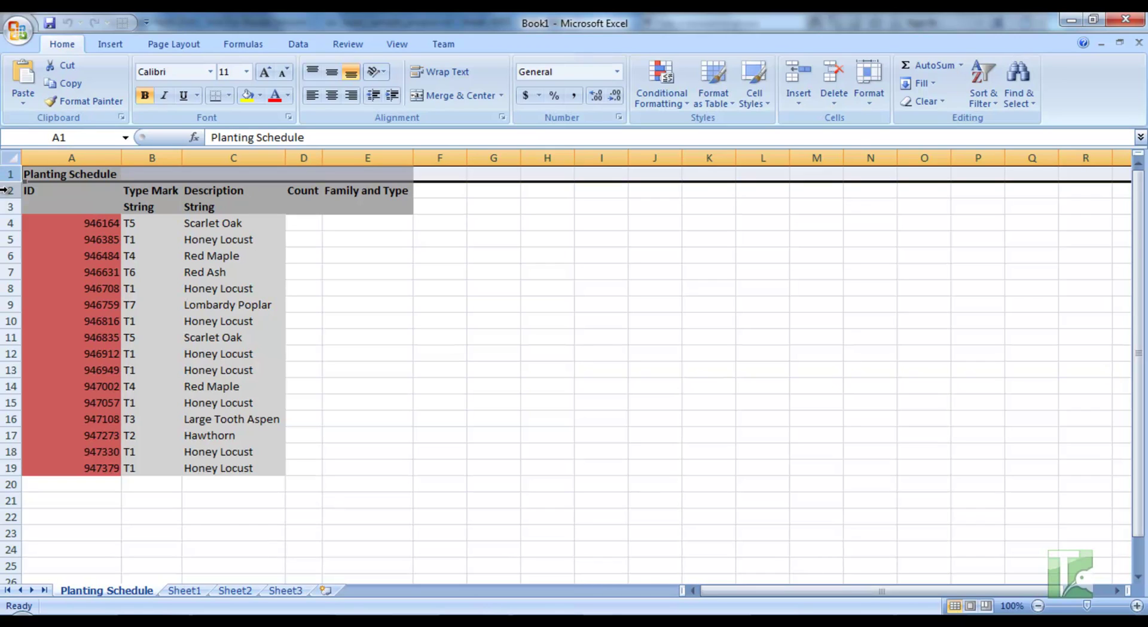
{"action": "left_click", "coordinate": [6, 191]}
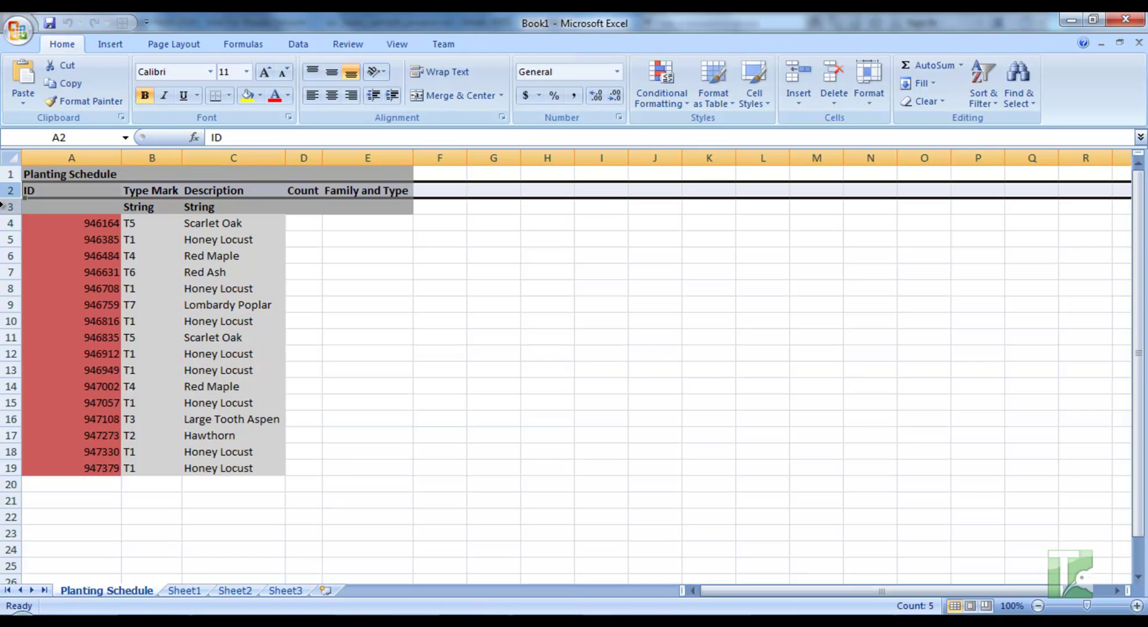
{"action": "left_click", "coordinate": [6, 207]}
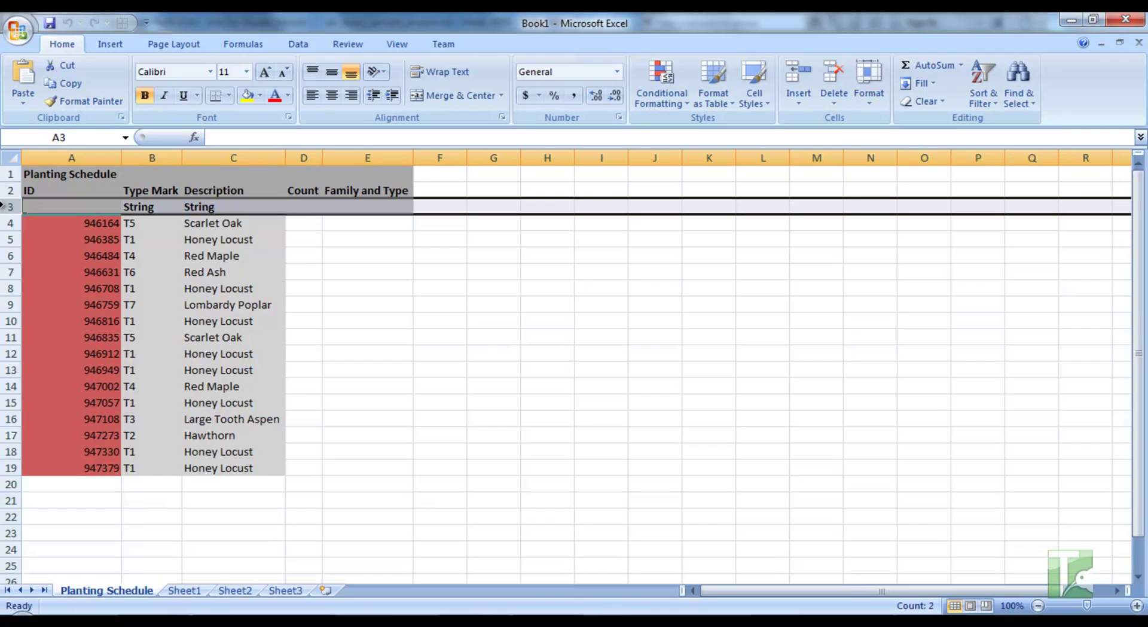
{"action": "left_click", "coordinate": [61, 154]}
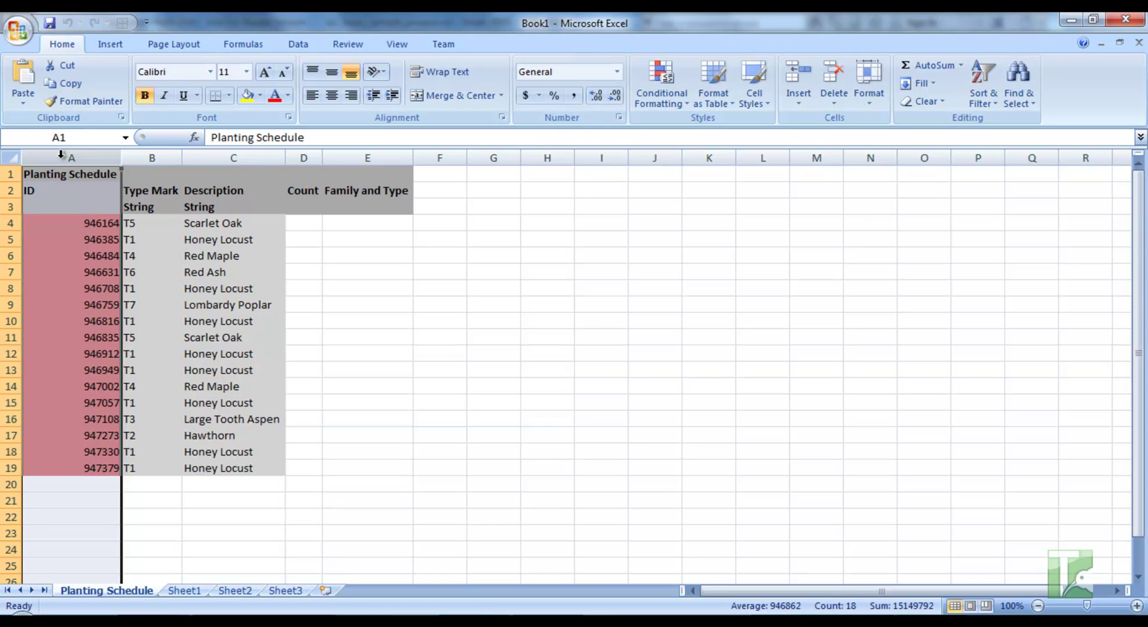
Edit the first Scarlet Oak's Type Mark in cell B4, entering T7 and re-editing it with the digit 1
{"action": "double_click", "coordinate": [145, 223]}
{"action": "type", "text": "7"}
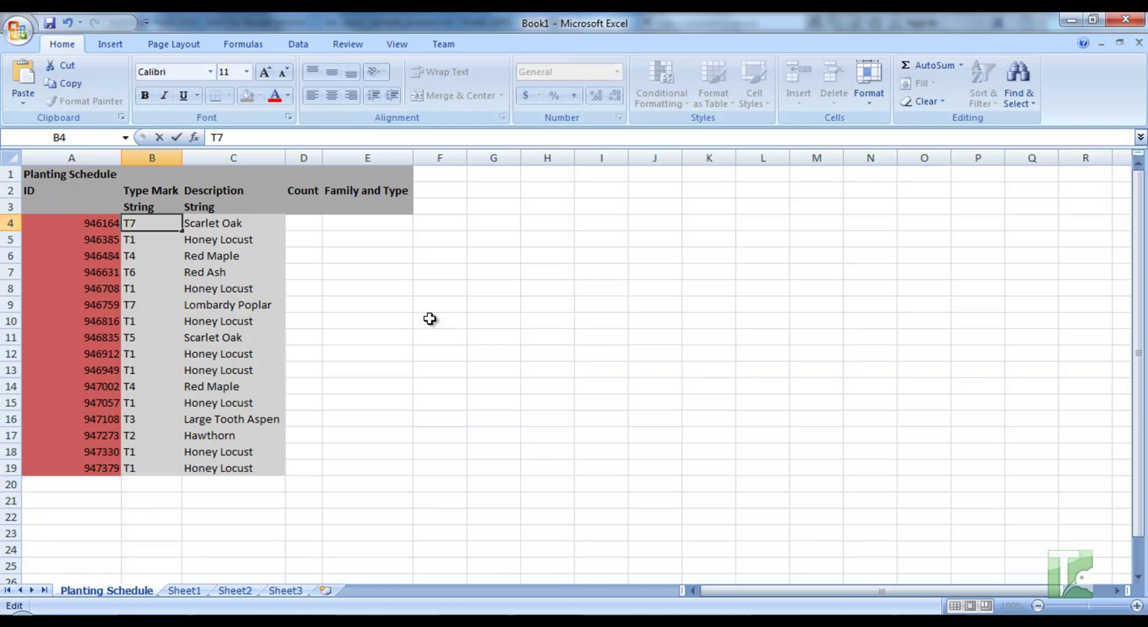
{"action": "left_click", "coordinate": [131, 221]}
{"action": "type", "text": "1"}
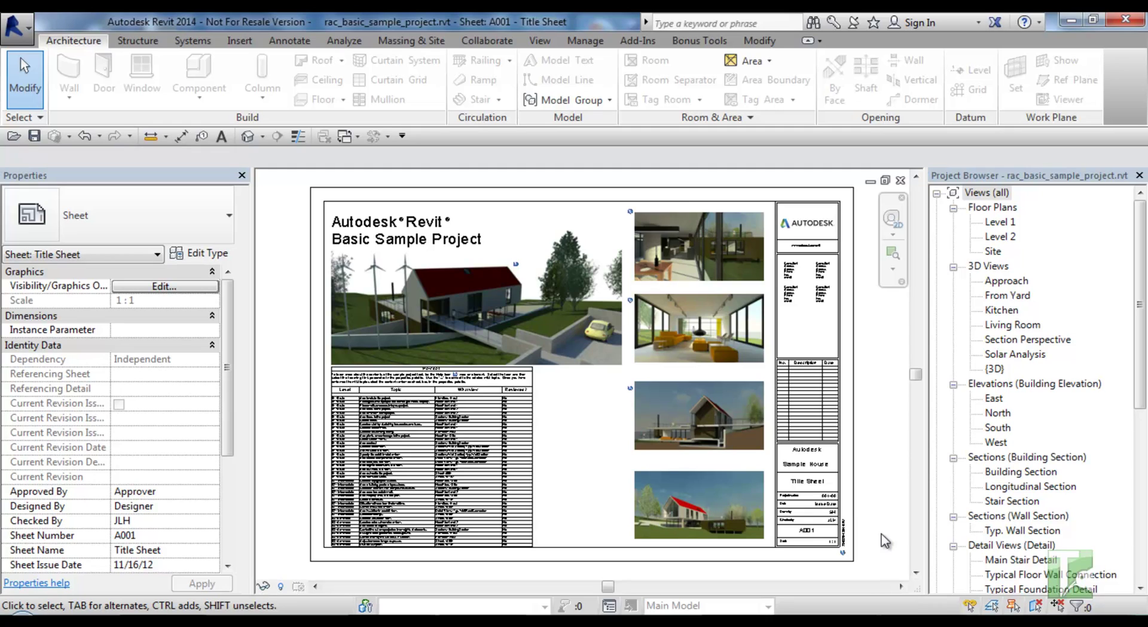
Switch to Revit and import the edited sheet data from Sheets.xlsx in the Export Data folder
{"action": "left_click", "coordinate": [696, 42]}
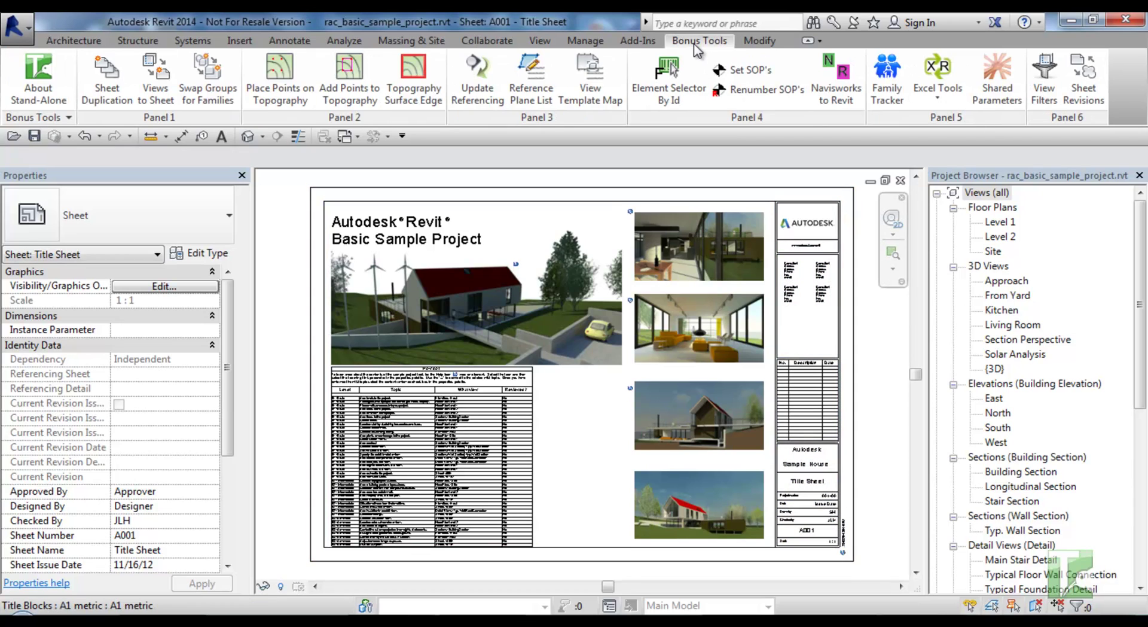
{"action": "left_click", "coordinate": [933, 102]}
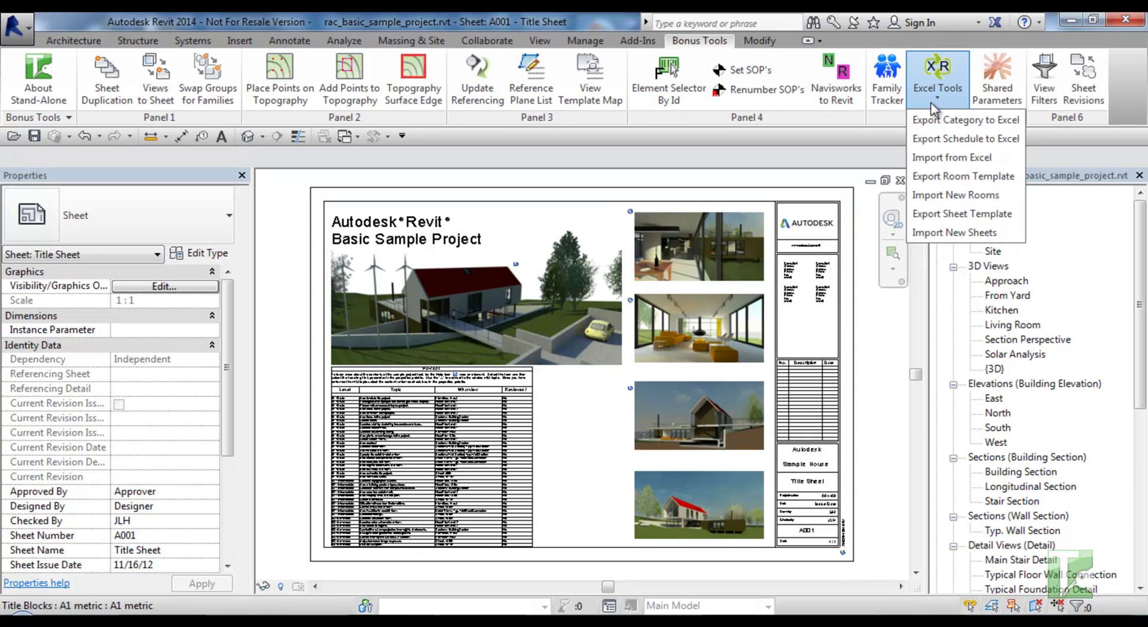
{"action": "left_click", "coordinate": [931, 158]}
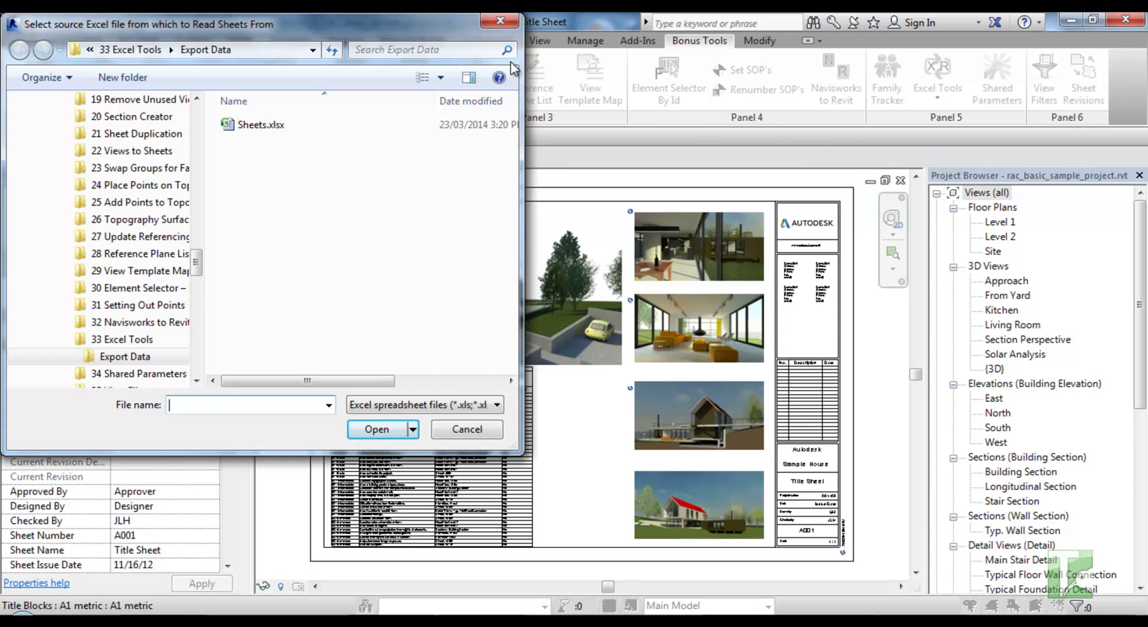
{"action": "left_click", "coordinate": [248, 126]}
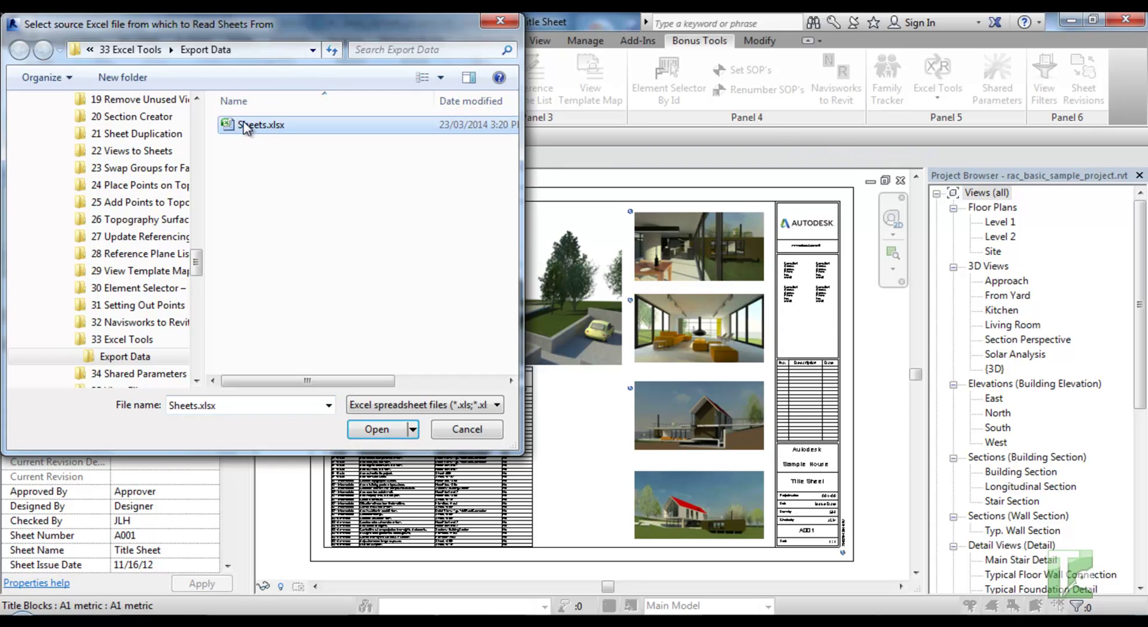
{"action": "left_click", "coordinate": [390, 430]}
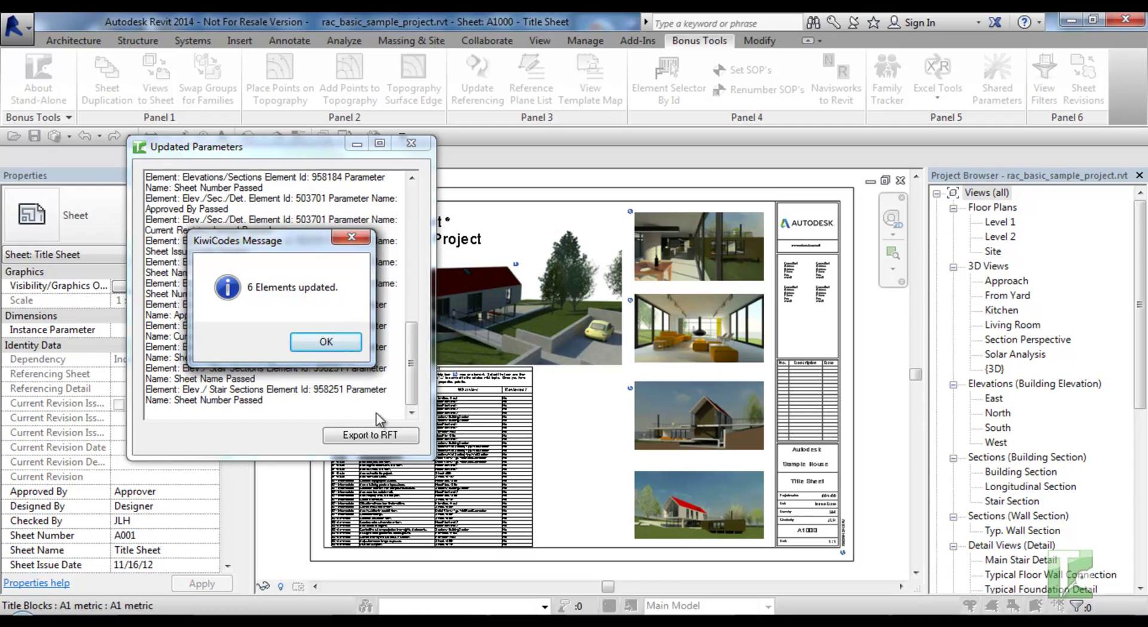
{"action": "left_click", "coordinate": [340, 343]}
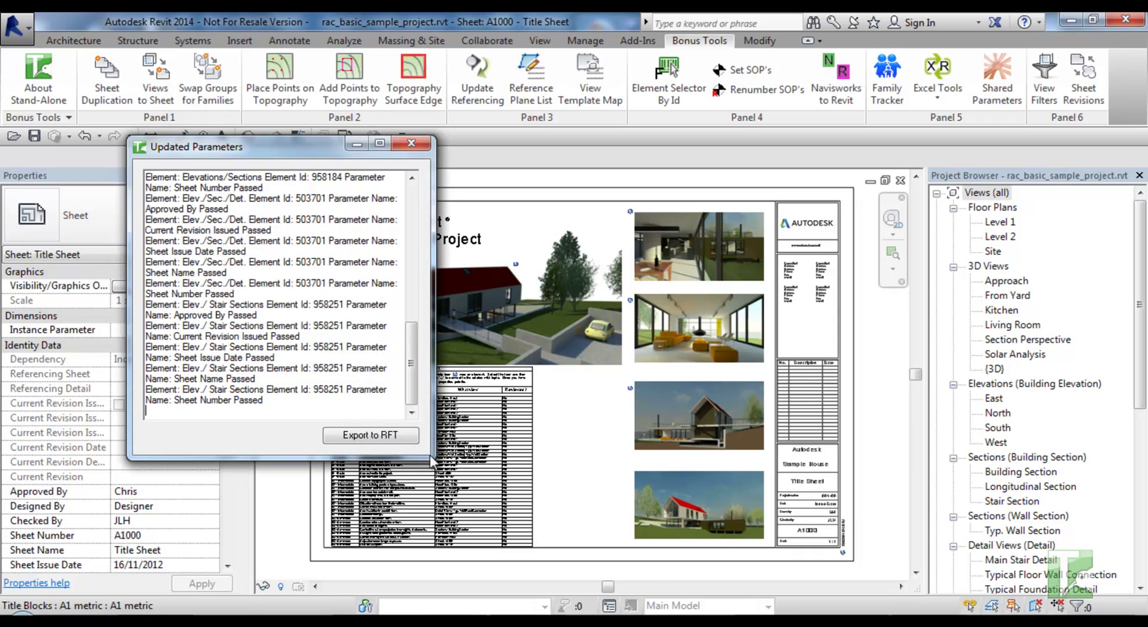
Review the enlarged Updated Parameters report, close it, and check the Title Sheet's Sheet Number in its properties
{"action": "left_click_drag", "start_coordinate": [430, 457], "coordinate": [625, 498]}
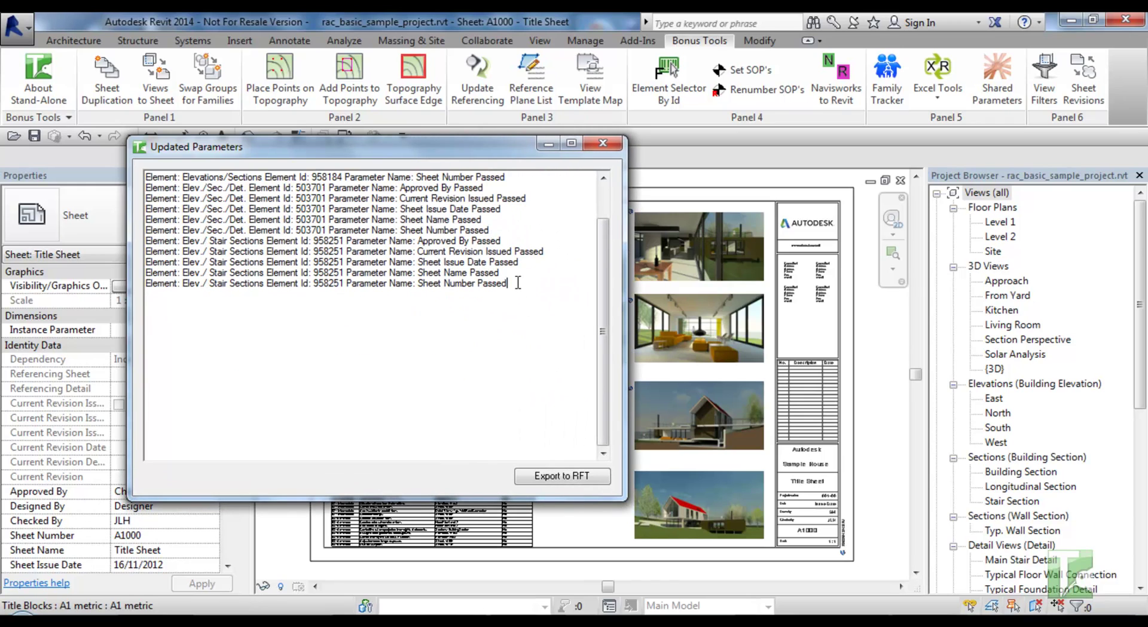
{"action": "left_click_drag", "start_coordinate": [515, 286], "coordinate": [73, 68]}
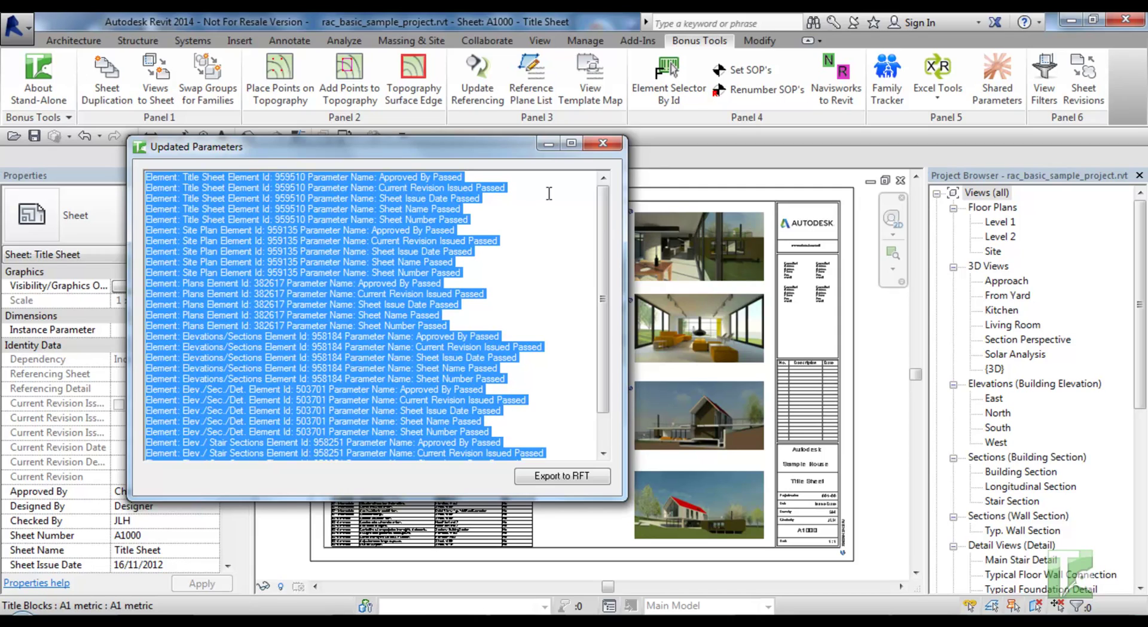
{"action": "left_click", "coordinate": [603, 145]}
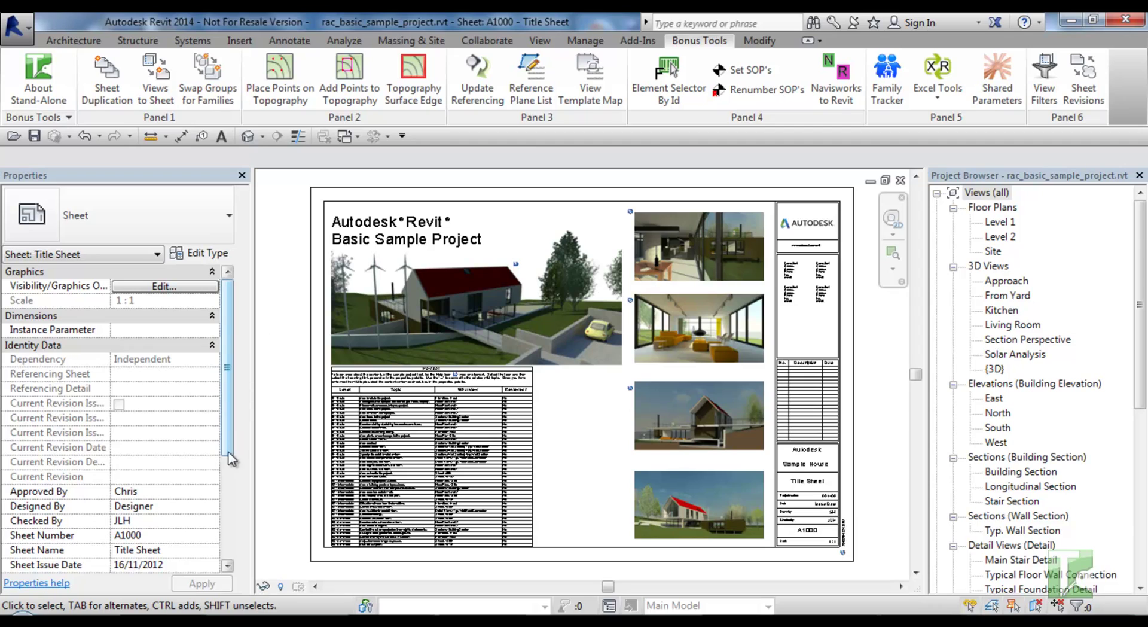
{"action": "left_click", "coordinate": [158, 534]}
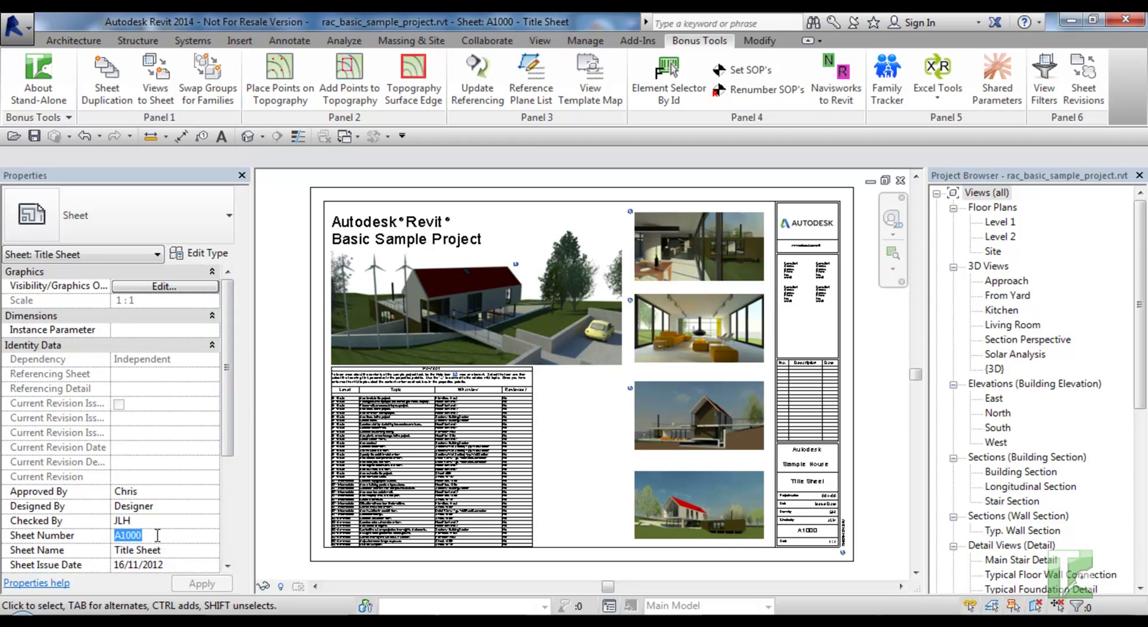
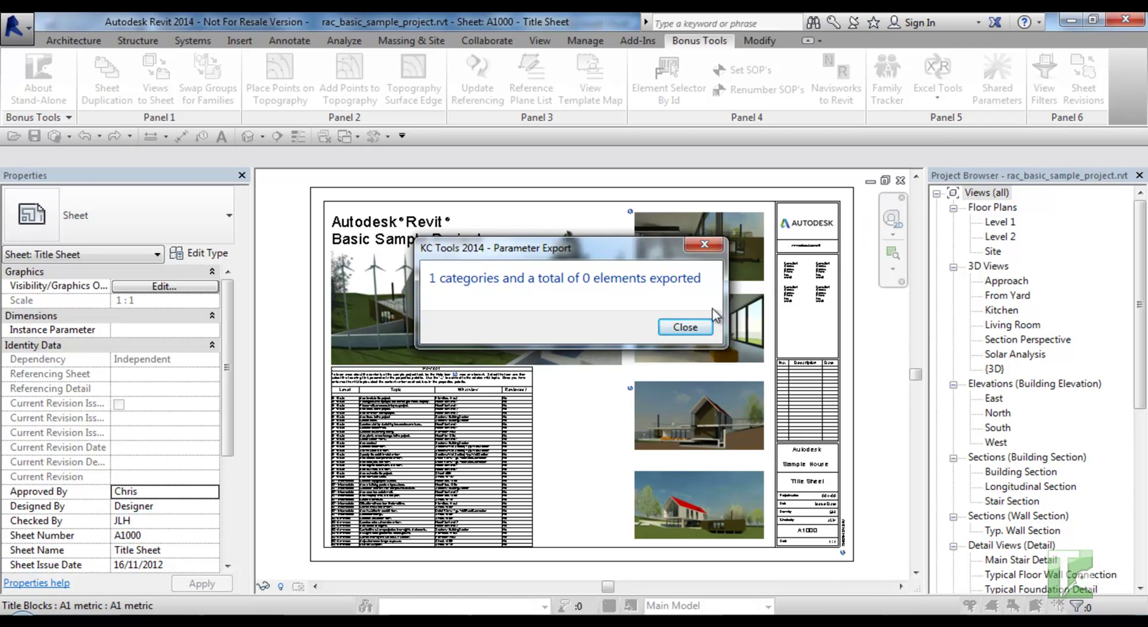
Dismiss the export message, switch to the exported Rooms workbook in Excel, and examine the parameter names and data types in rows 1 and 2
{"action": "left_click", "coordinate": [690, 325]}
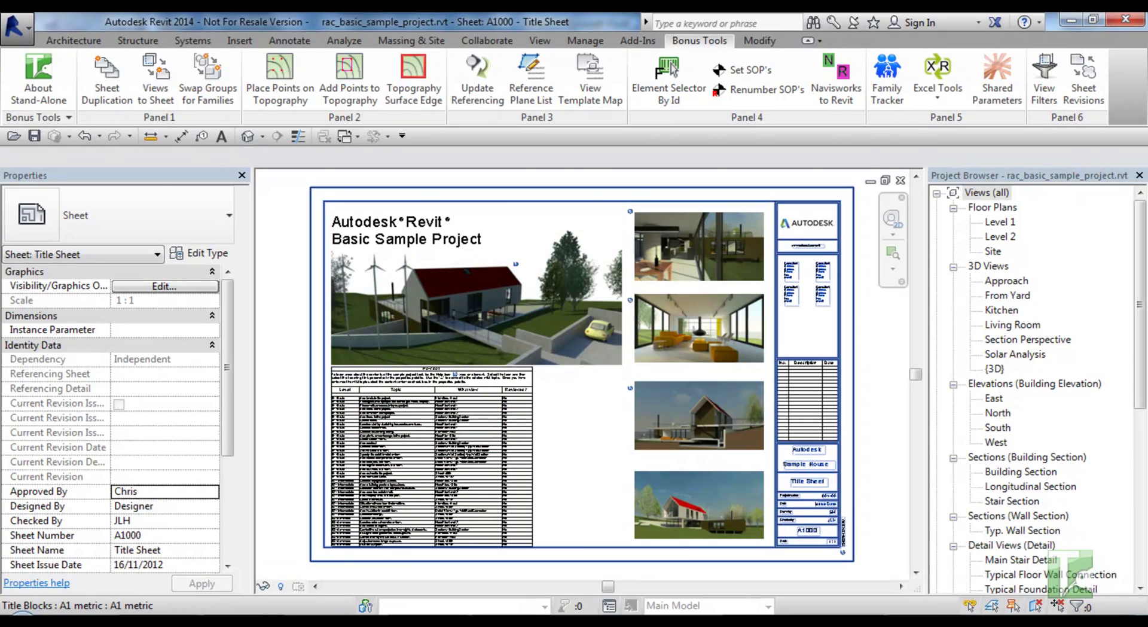
{"action": "left_click", "coordinate": [240, 544]}
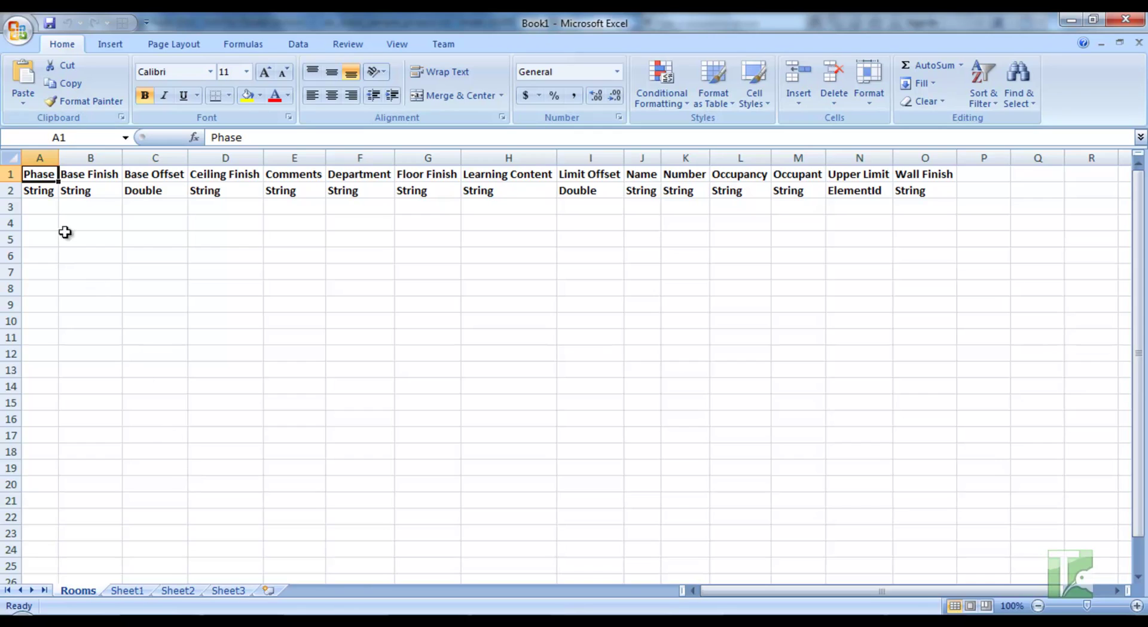
{"action": "left_click", "coordinate": [8, 174]}
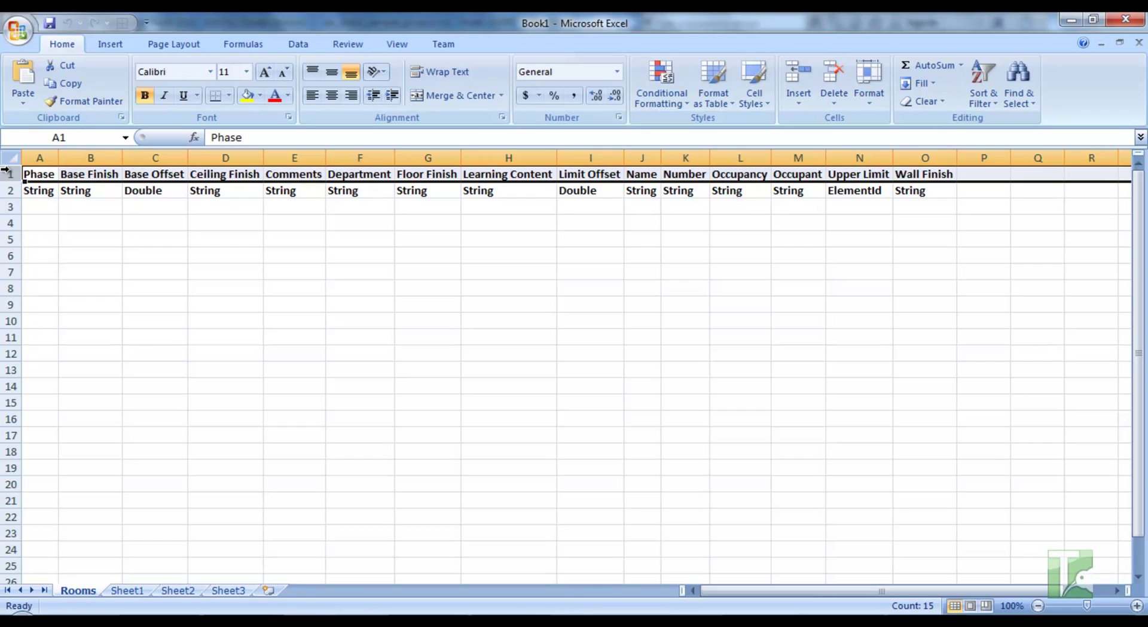
{"action": "left_click", "coordinate": [7, 190]}
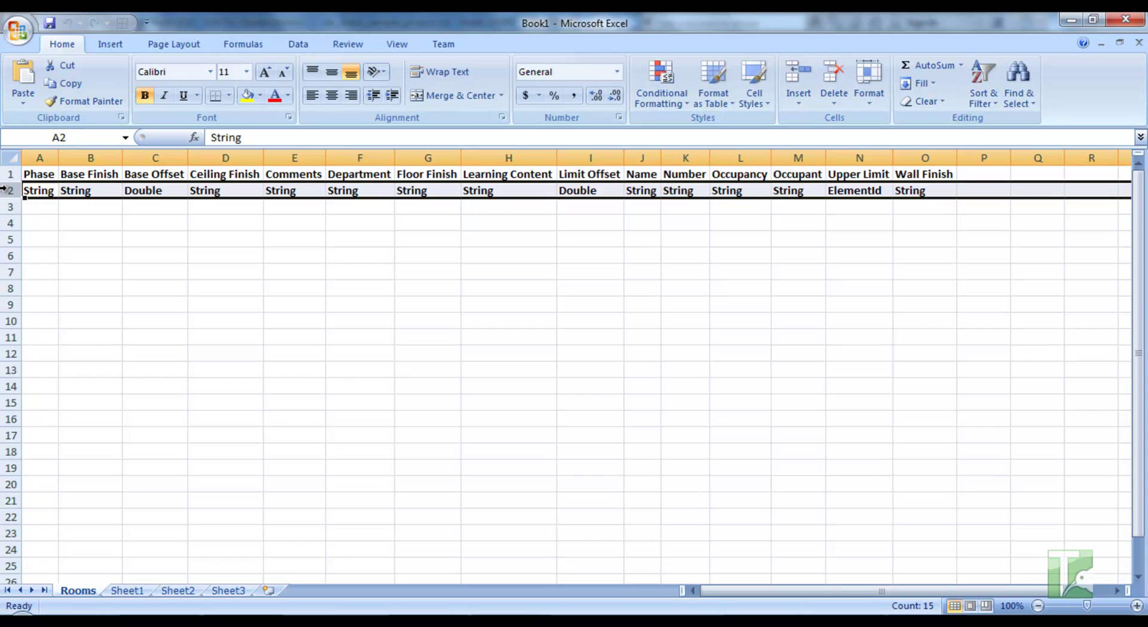
Delete every column of the Rooms worksheet except Name and Number
{"action": "left_click_drag", "start_coordinate": [39, 157], "coordinate": [588, 160]}
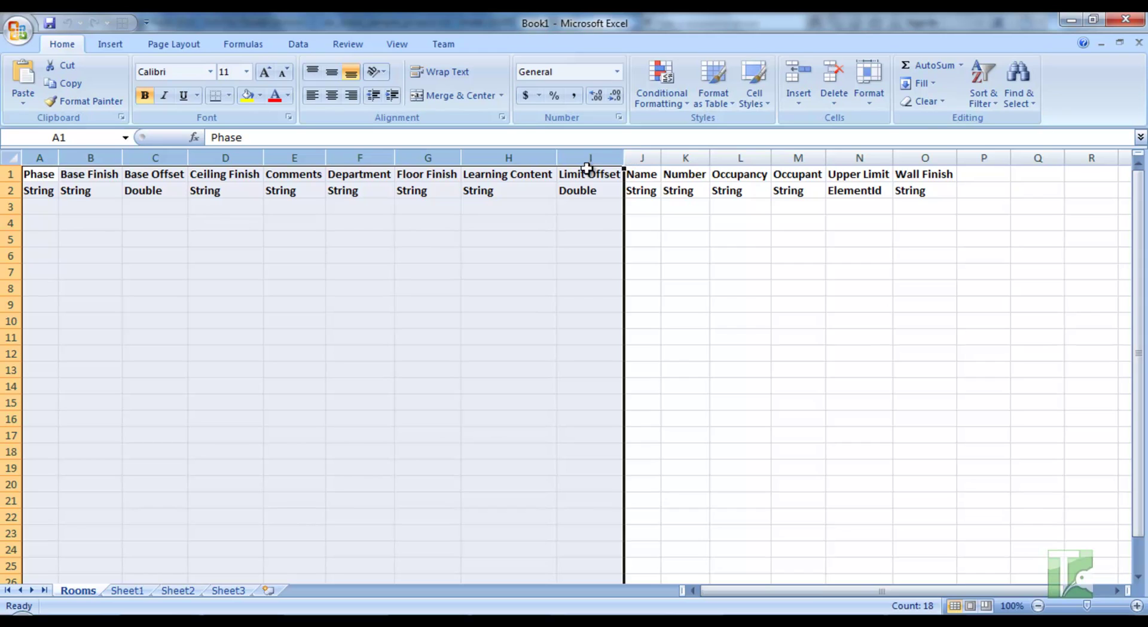
{"action": "right_click", "coordinate": [589, 160]}
{"action": "left_click", "coordinate": [631, 263]}
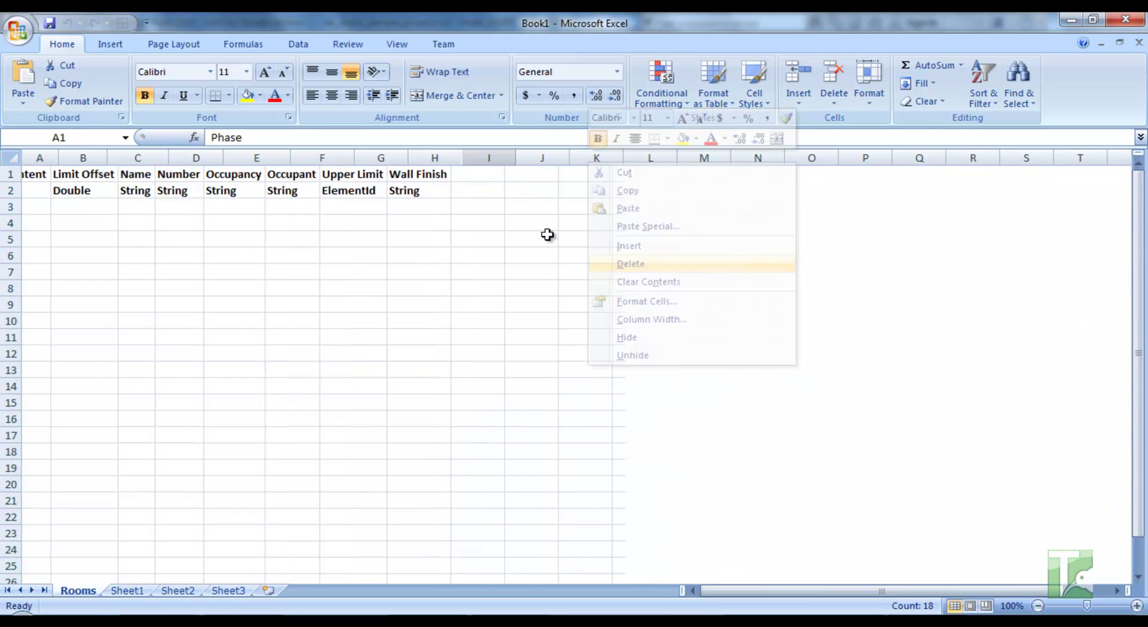
{"action": "left_click_drag", "start_coordinate": [150, 157], "coordinate": [315, 151]}
{"action": "right_click", "coordinate": [315, 153]}
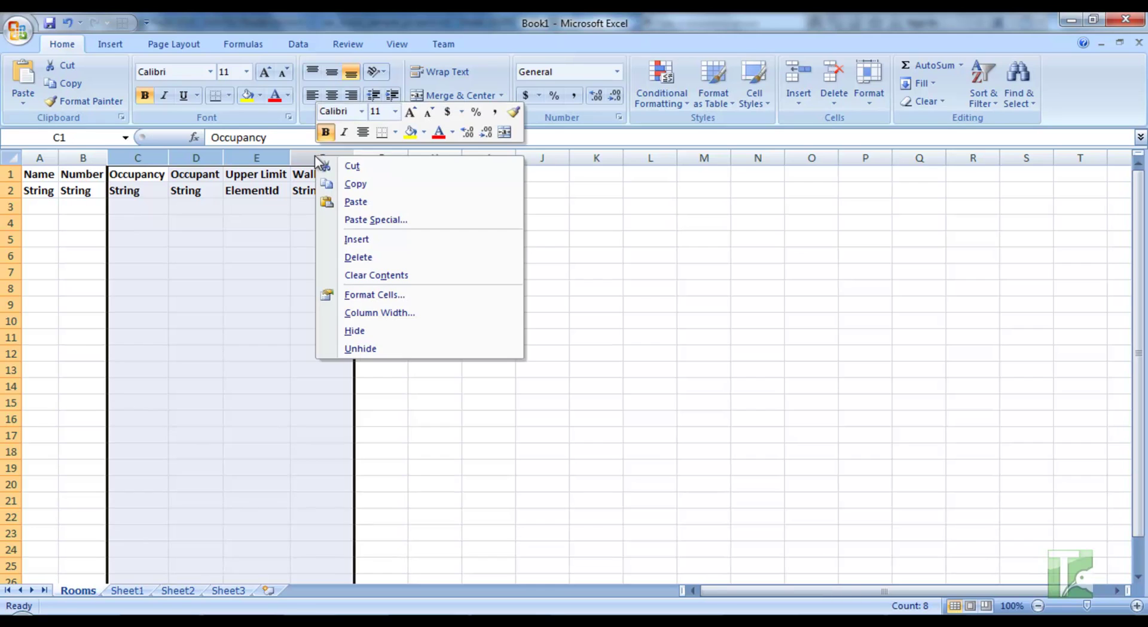
{"action": "left_click", "coordinate": [358, 253]}
Enter 101, 102 and 103 in cells A3 to A5 of the Name column
{"action": "left_click", "coordinate": [50, 204]}
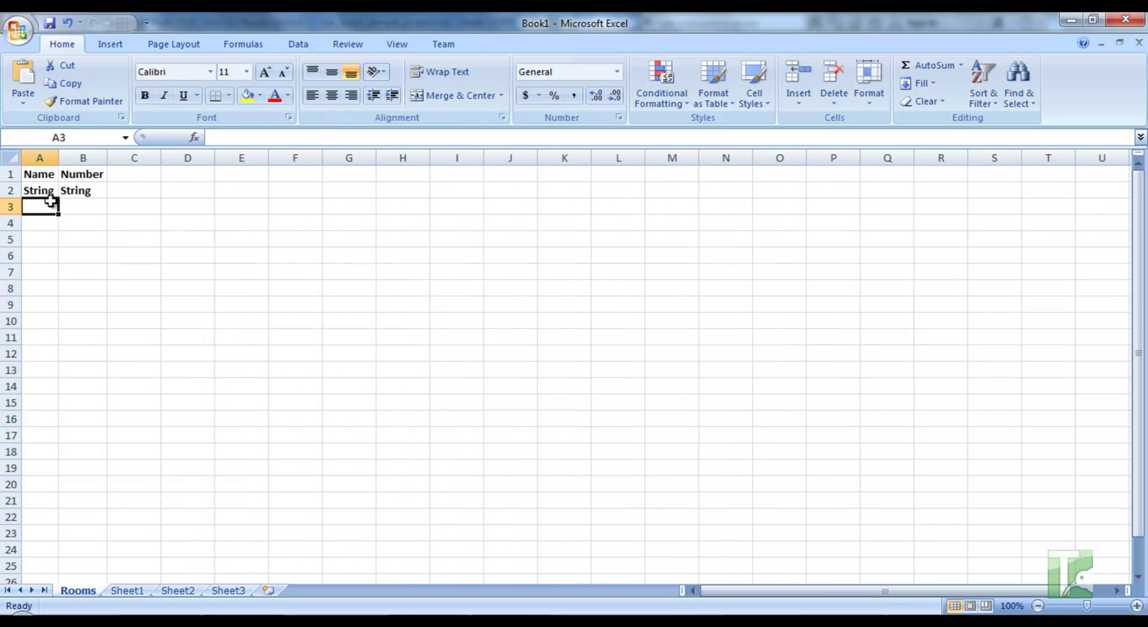
{"action": "type", "text": "101"}
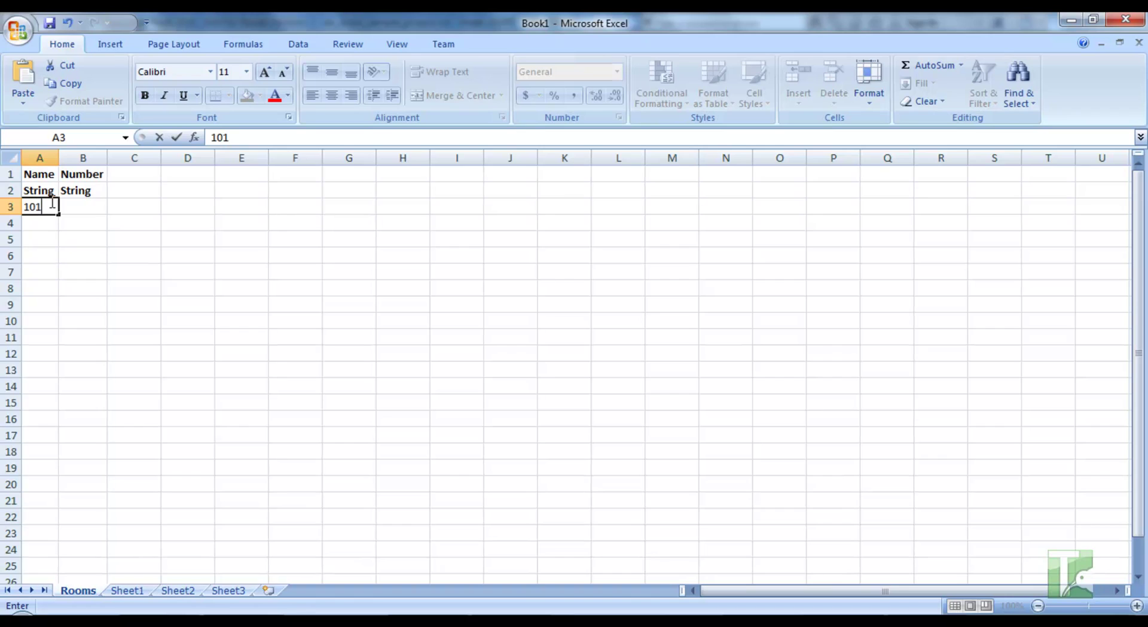
{"action": "key", "text": "Return"}
{"action": "type", "text": "102"}
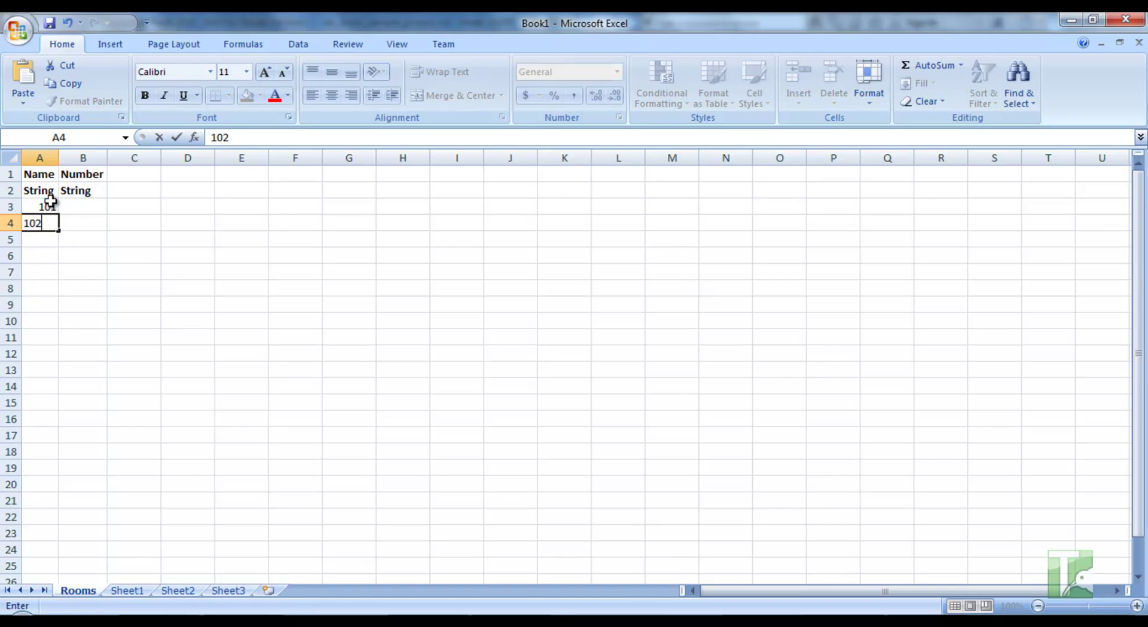
{"action": "key", "text": "Return"}
{"action": "type", "text": "103"}
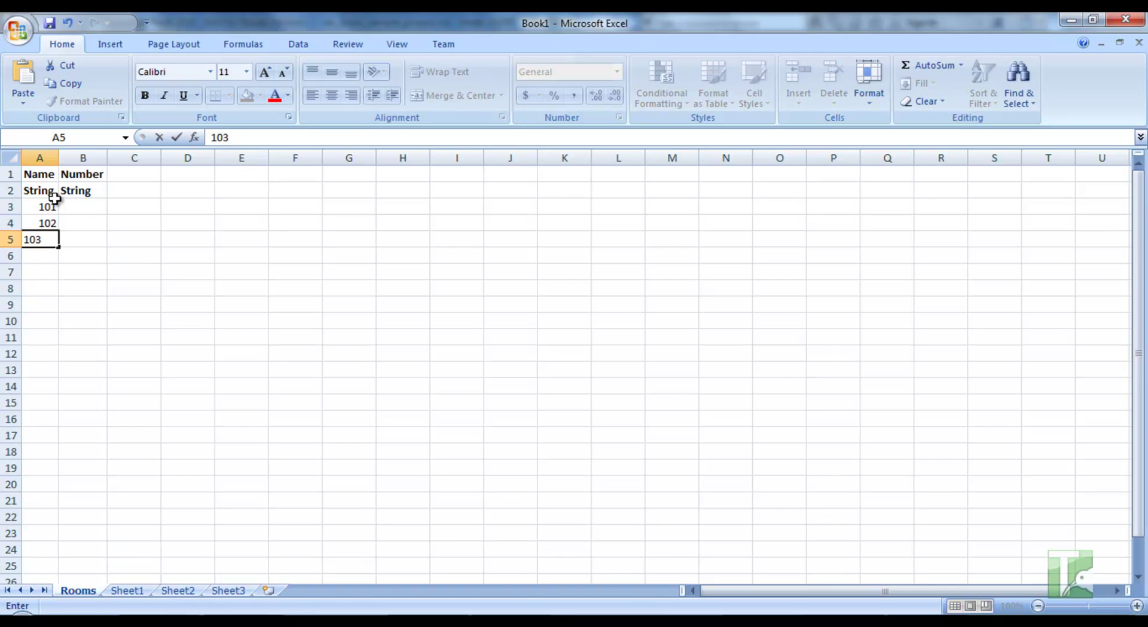
Enter Name 1, Name 2 and Name 3 in cells B3 to B5 of the Number column
{"action": "left_click", "coordinate": [76, 205]}
{"action": "type", "text": "Na"}
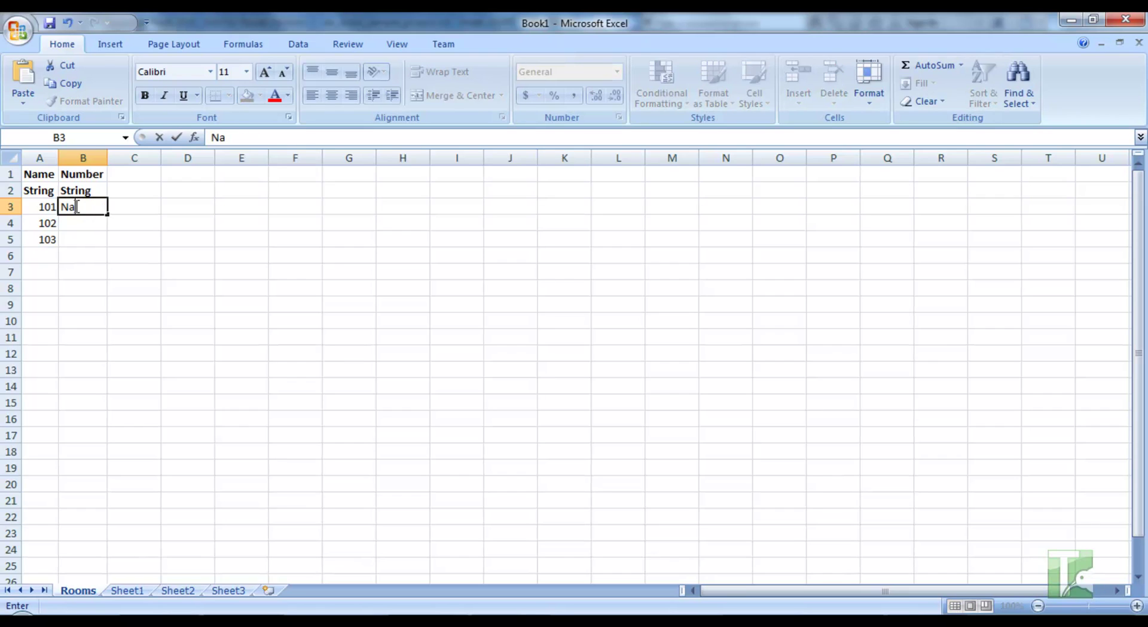
{"action": "type", "text": "me 1"}
{"action": "key", "text": "Return"}
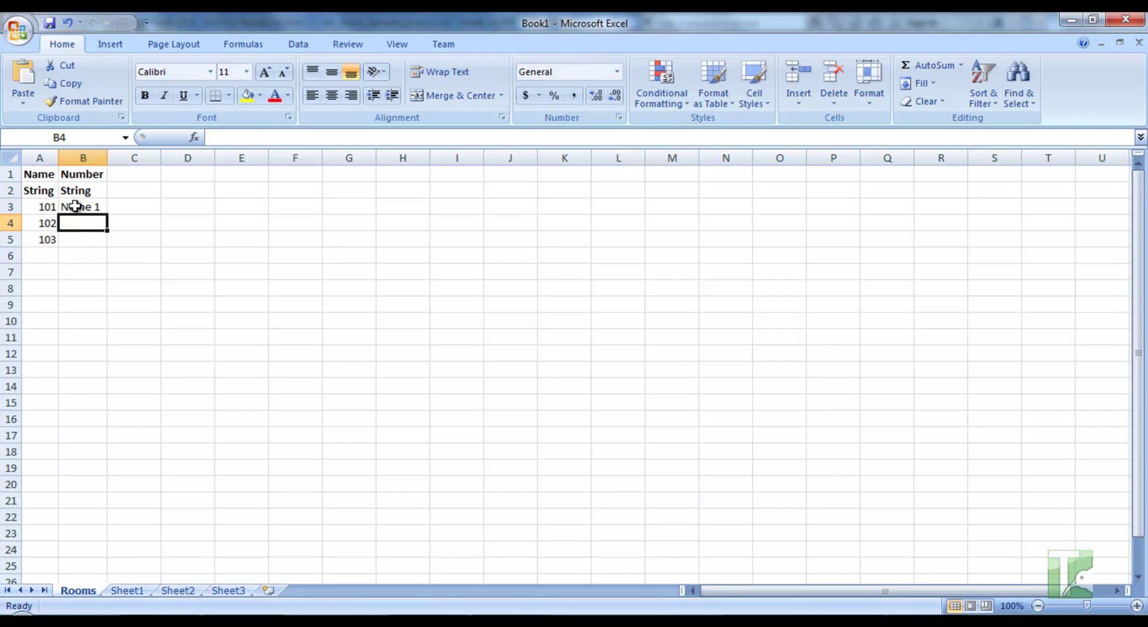
{"action": "type", "text": "Name 3"}
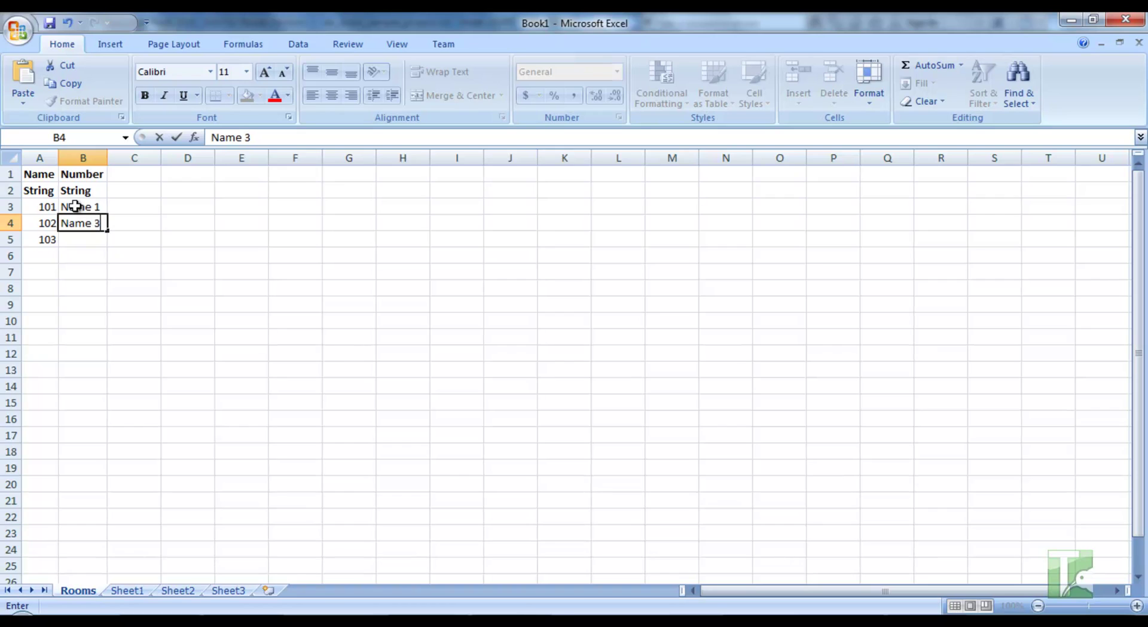
{"action": "key", "text": "BackSpace"}
{"action": "type", "text": "2"}
{"action": "key", "text": "Return"}
{"action": "type", "text": "N"}
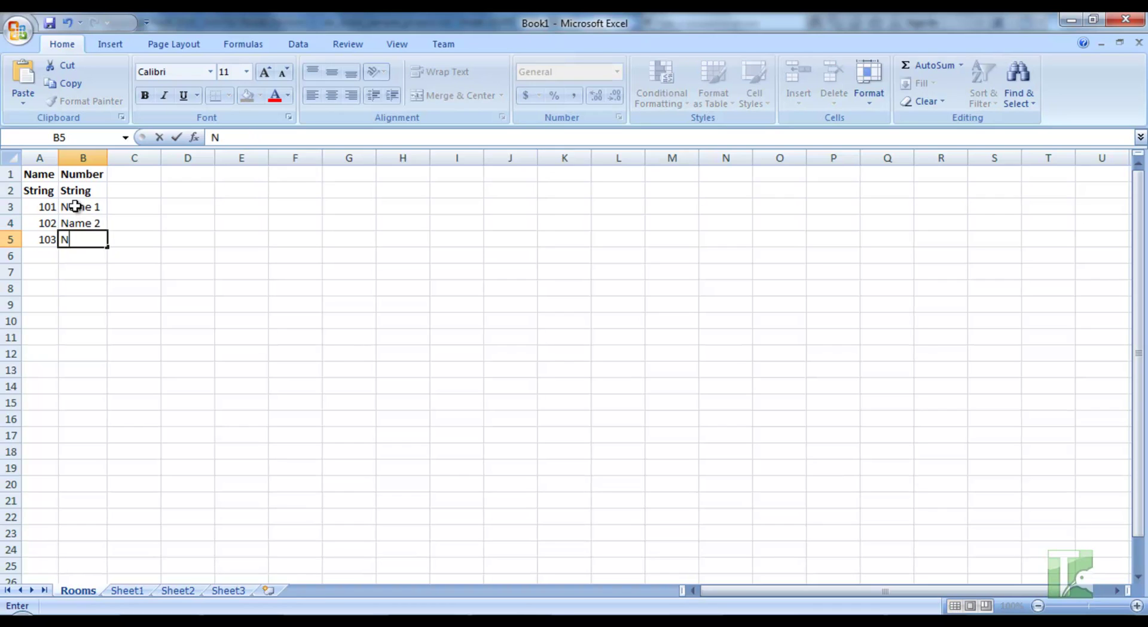
{"action": "type", "text": "ame 3"}
{"action": "key", "text": "Return"}
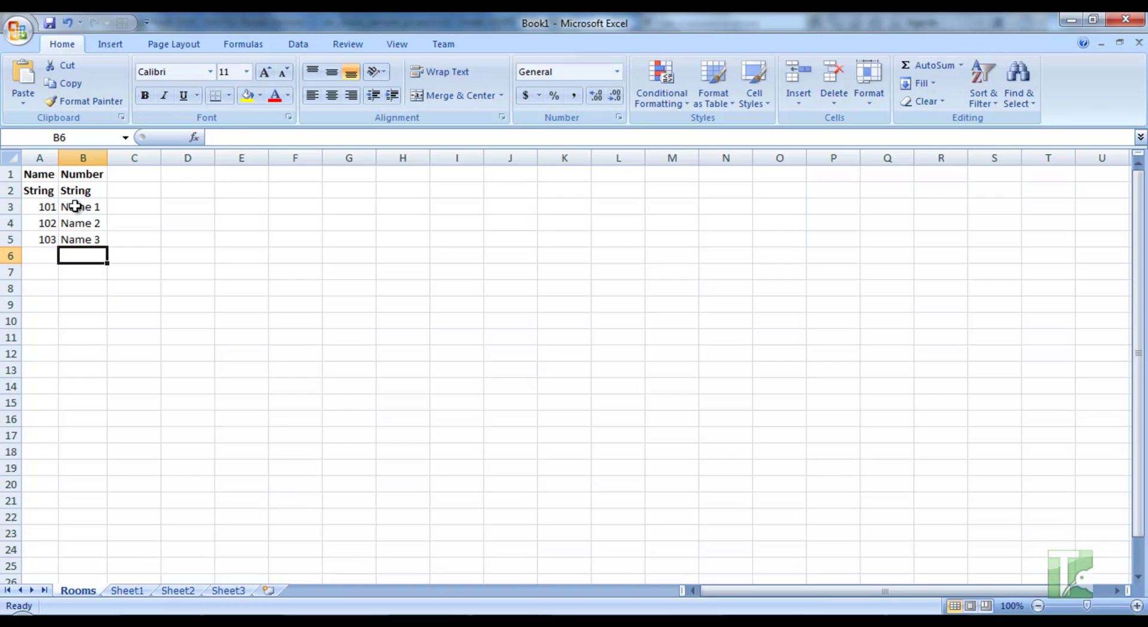
Save the workbook as Rooms in the 33 Excel Tools\Export Data folder and close Excel
{"action": "key", "text": "ctrl+s"}
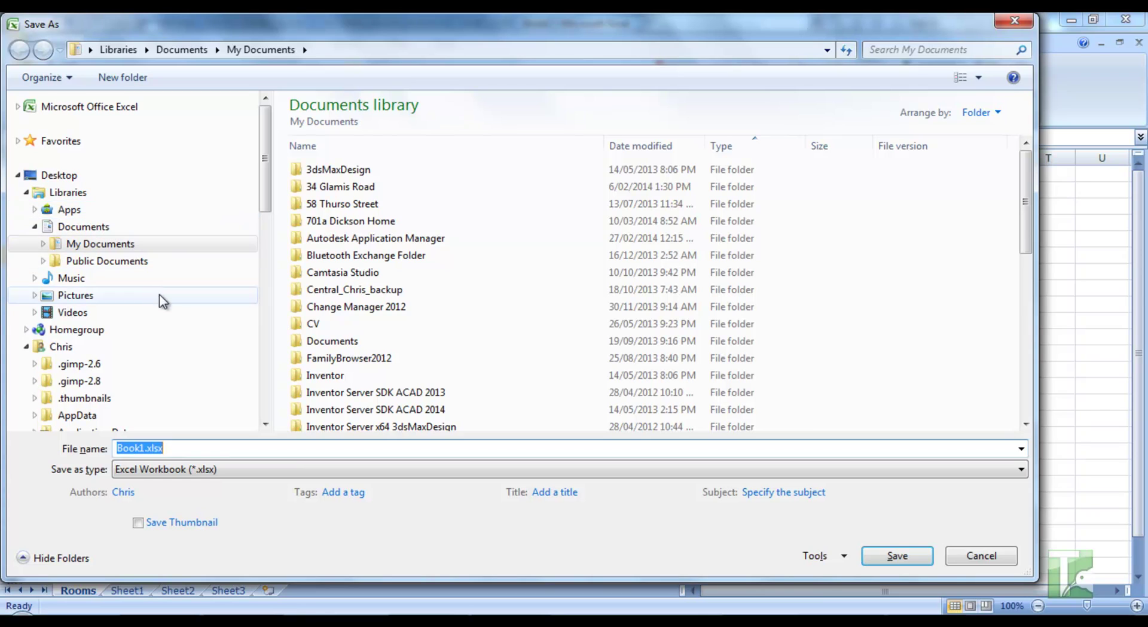
{"action": "left_click", "coordinate": [352, 49]}
{"action": "type", "text": "C:\\Users\\Chris\\Documents\\Kiwi Codes Projects\\20121210 KC Tools\\KC Tools Help Documentation\\33 Excel Tools\\Export Data"}
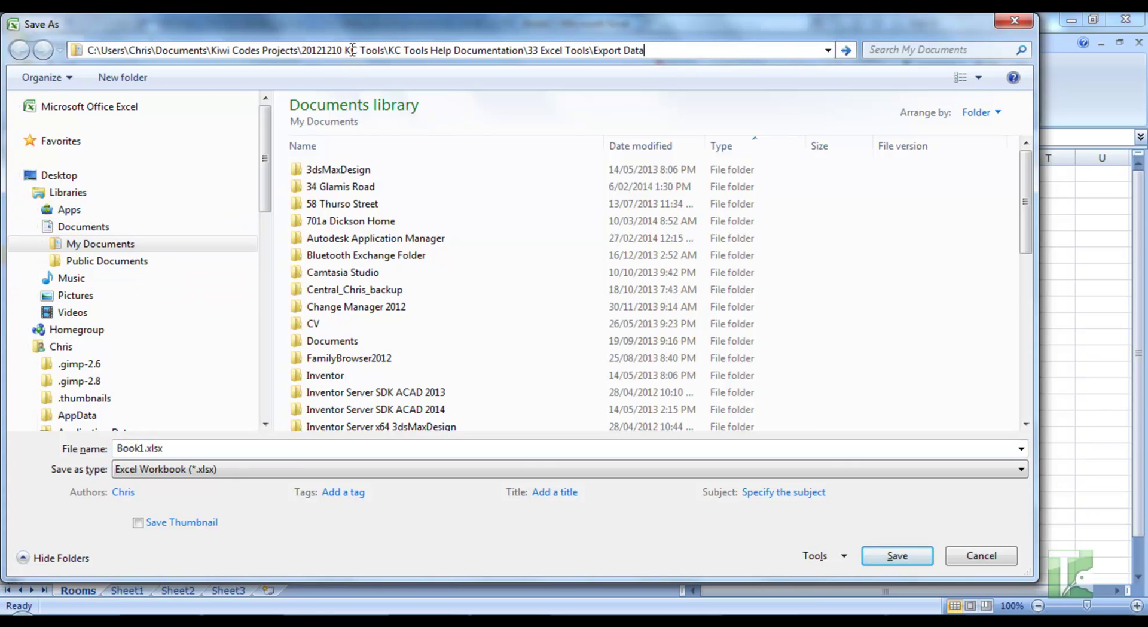
{"action": "key", "text": "Return"}
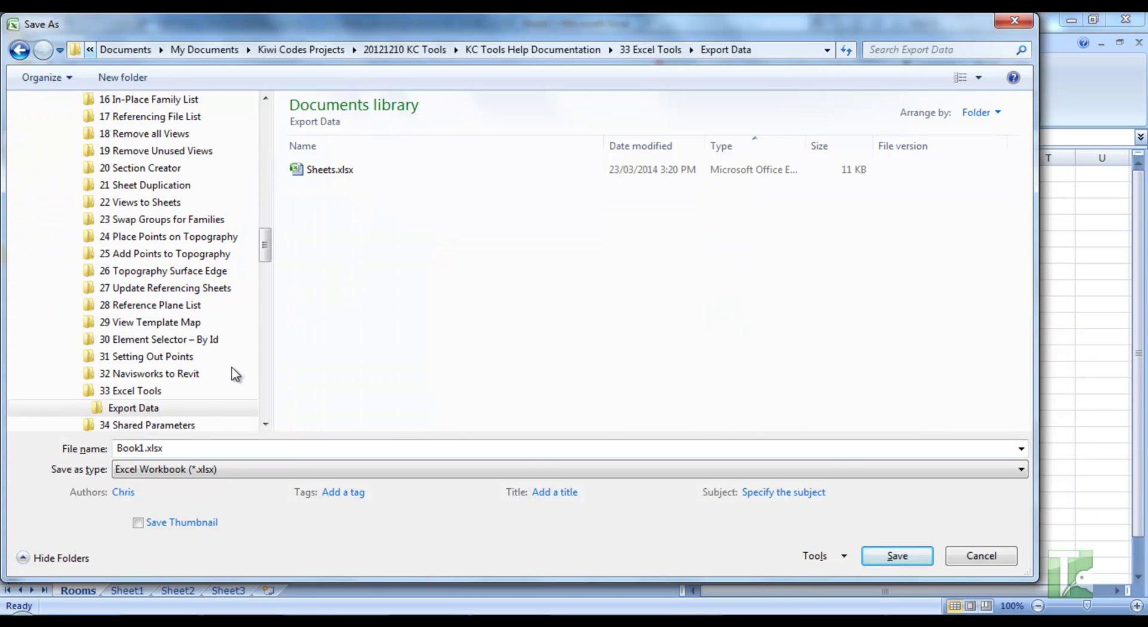
{"action": "left_click", "coordinate": [181, 448]}
{"action": "type", "text": "Rooms"}
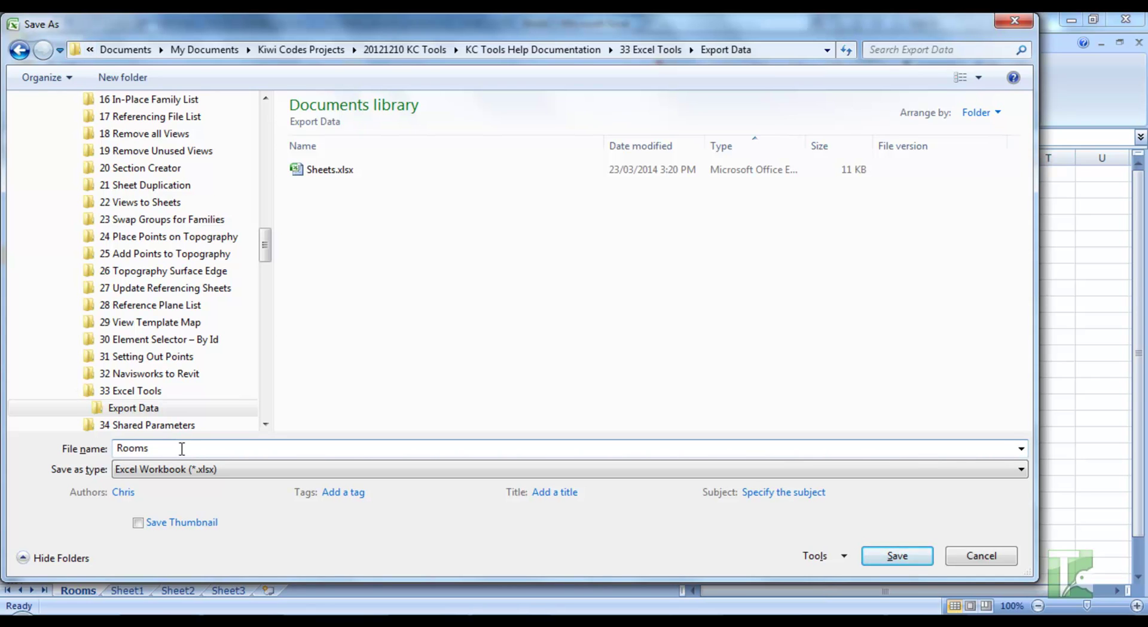
{"action": "key", "text": "Return"}
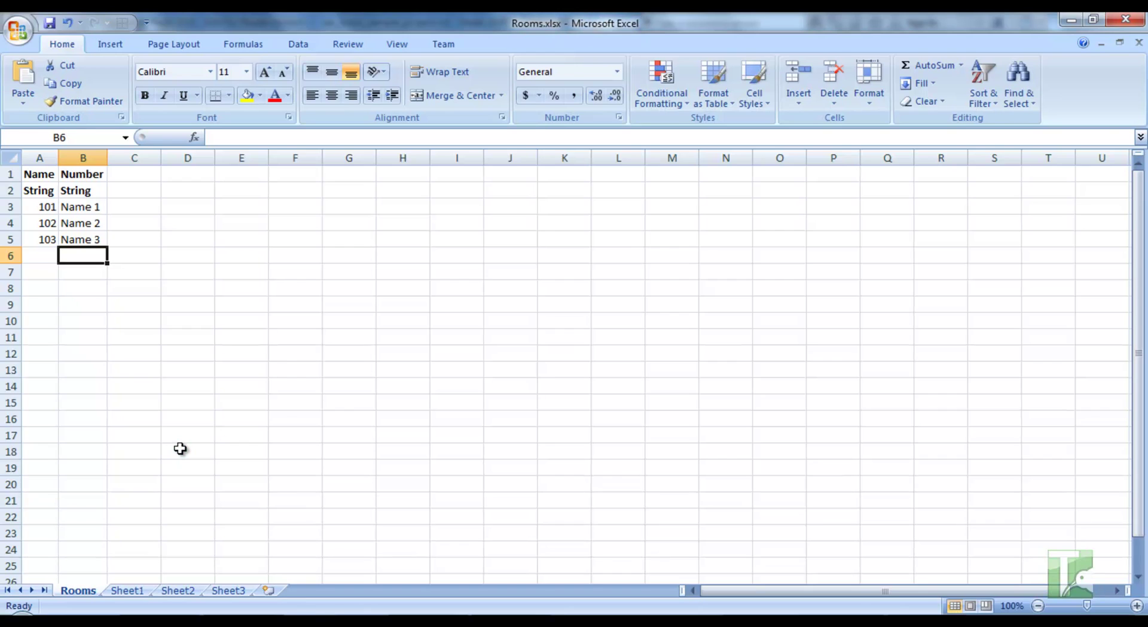
{"action": "left_click", "coordinate": [1120, 22]}
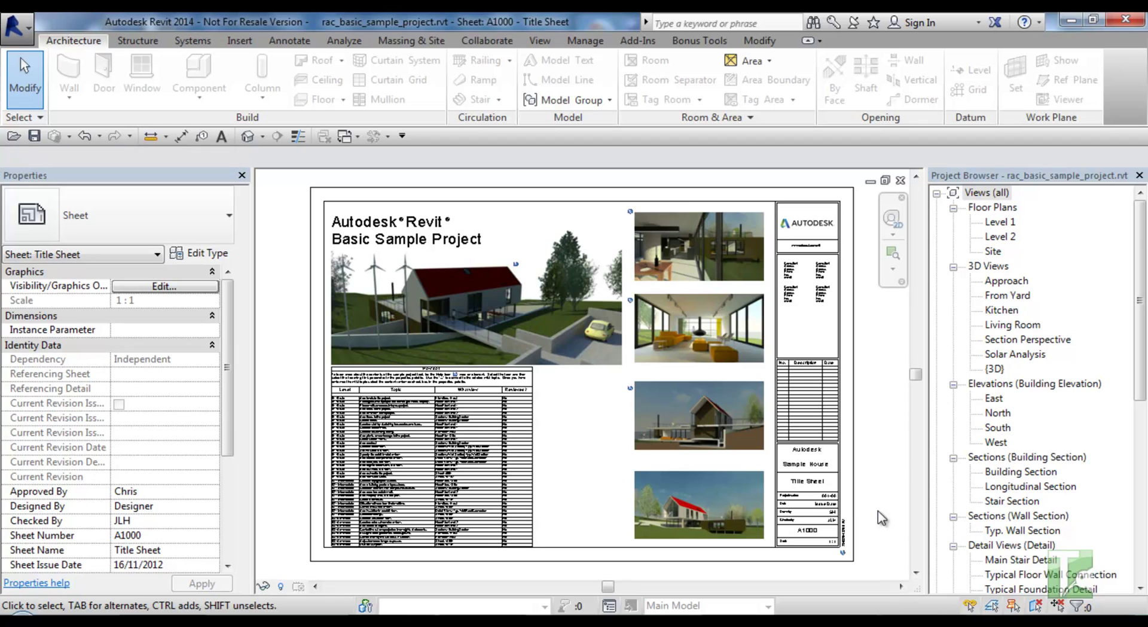
Import new rooms into the Revit project from Rooms.xlsx in the Export Data folder and dismiss the completion message
{"action": "left_click", "coordinate": [710, 43]}
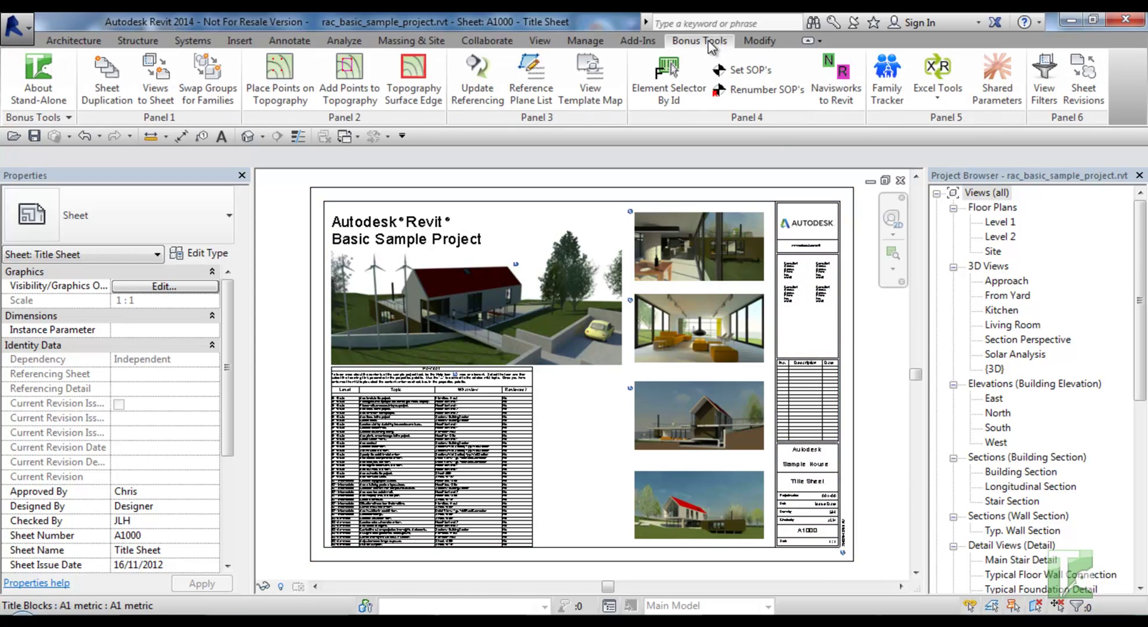
{"action": "left_click", "coordinate": [936, 108]}
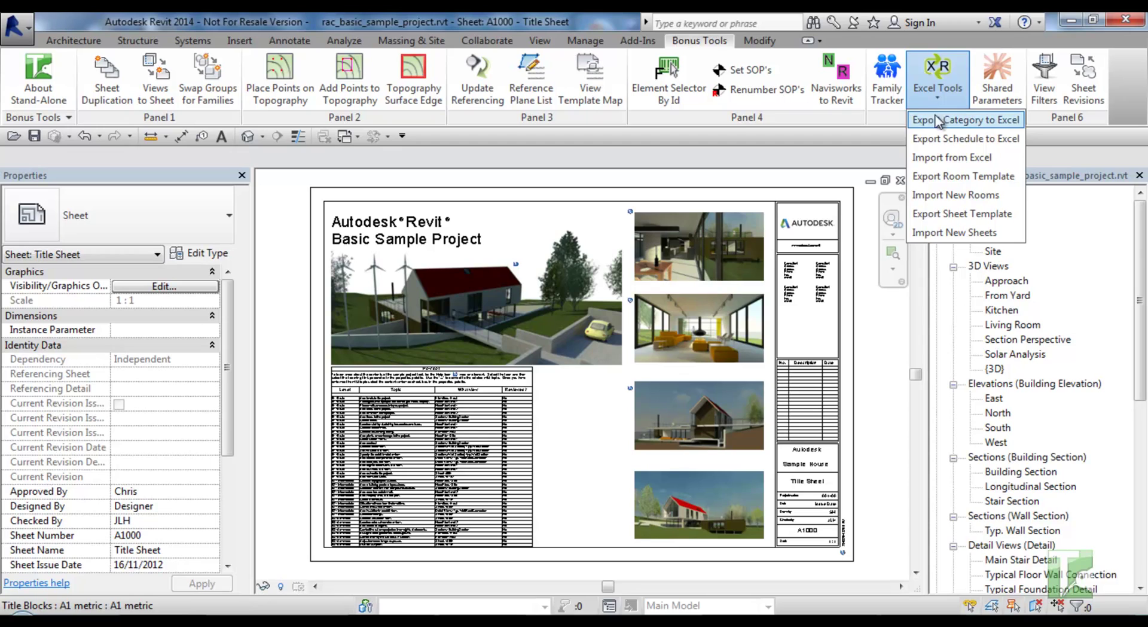
{"action": "left_click", "coordinate": [957, 196]}
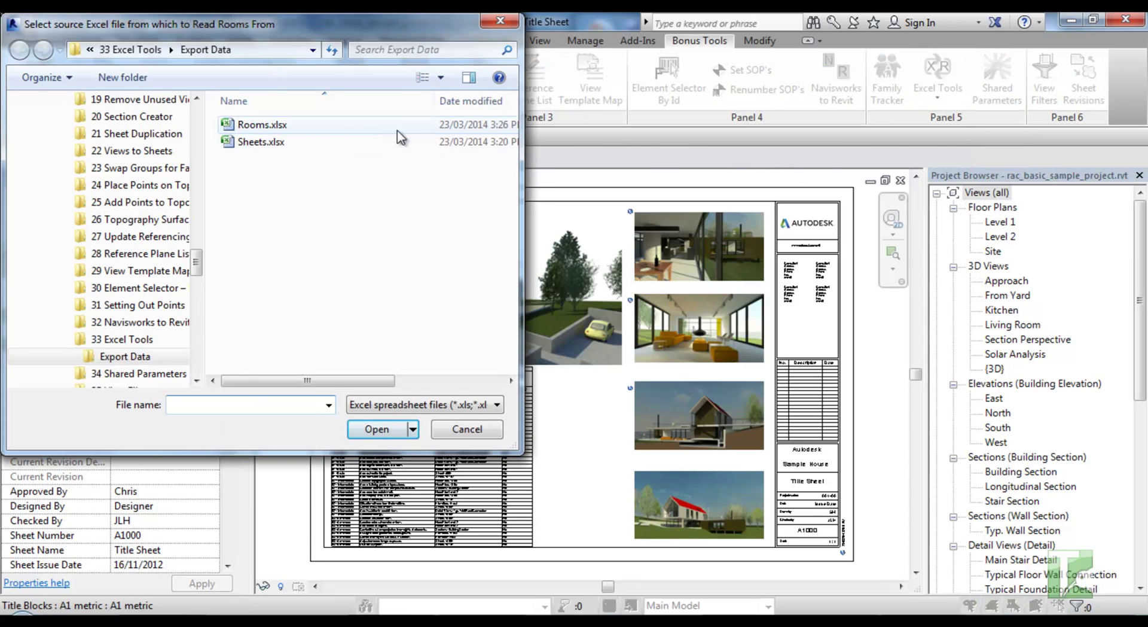
{"action": "left_click", "coordinate": [341, 130]}
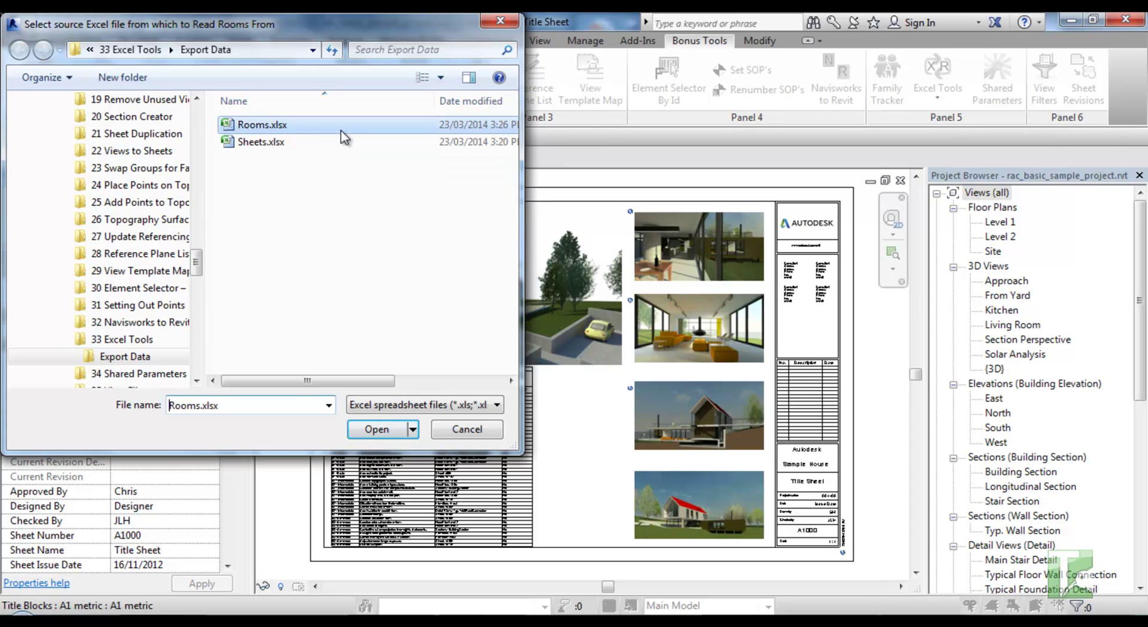
{"action": "left_click", "coordinate": [392, 427]}
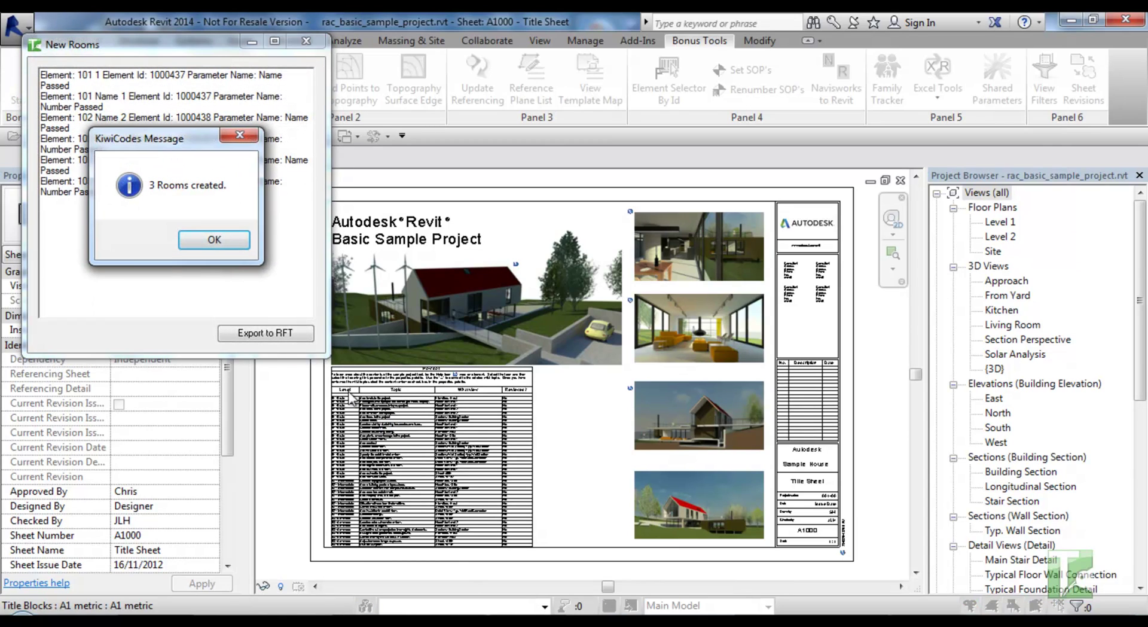
{"action": "left_click", "coordinate": [233, 247]}
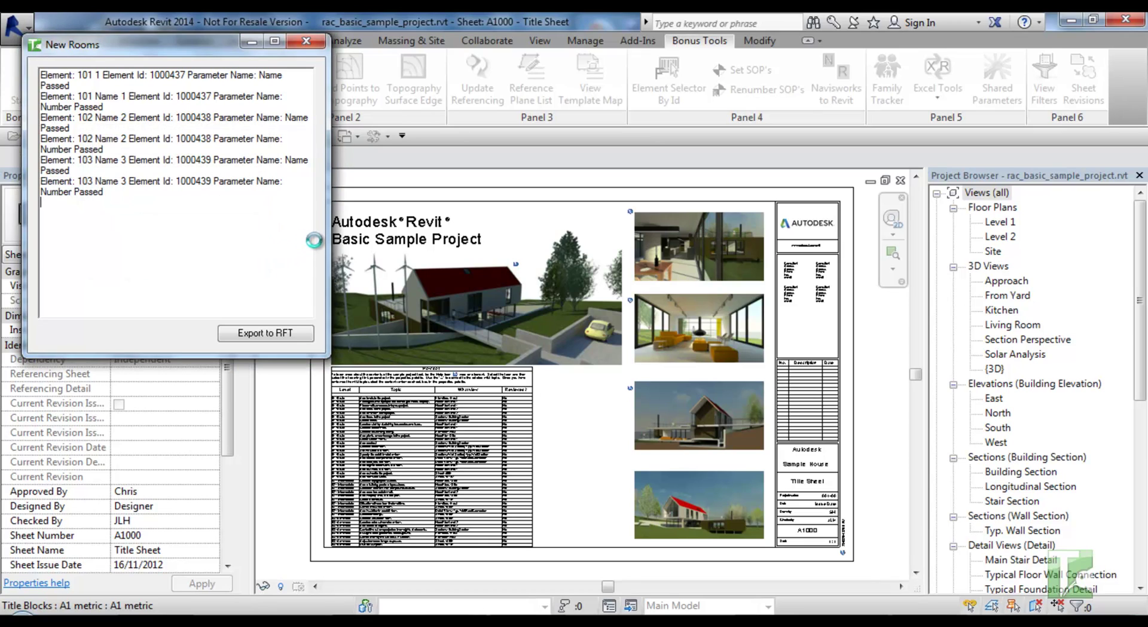
Widen the New Rooms report, review its listed elements and parameters, and close it
{"action": "left_click_drag", "start_coordinate": [325, 242], "coordinate": [477, 242]}
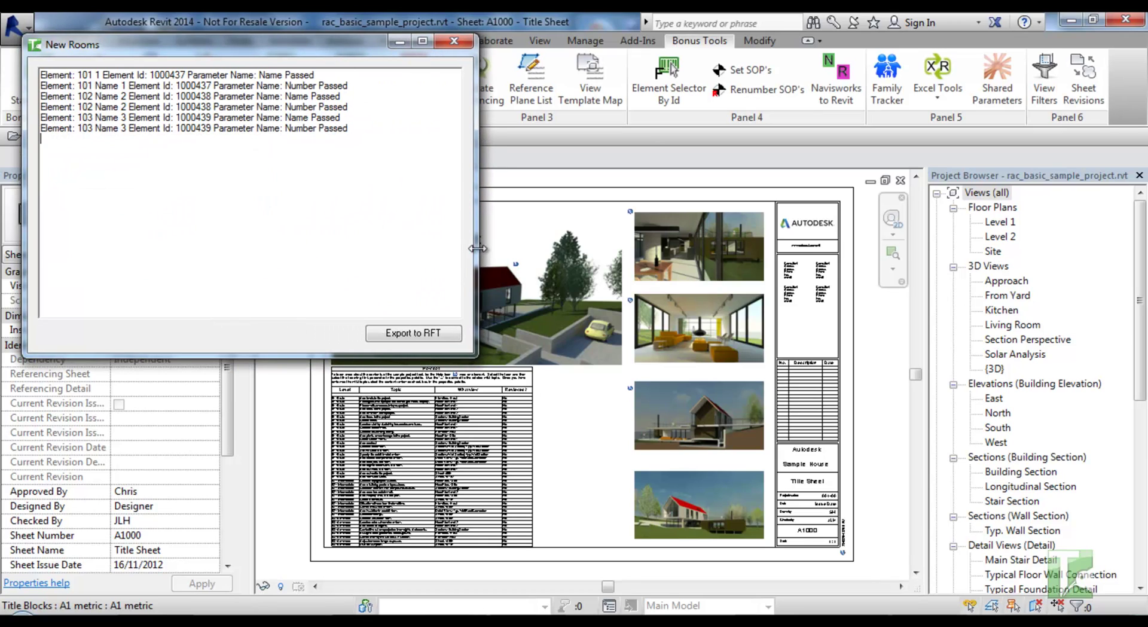
{"action": "left_click_drag", "start_coordinate": [411, 142], "coordinate": [3, 72]}
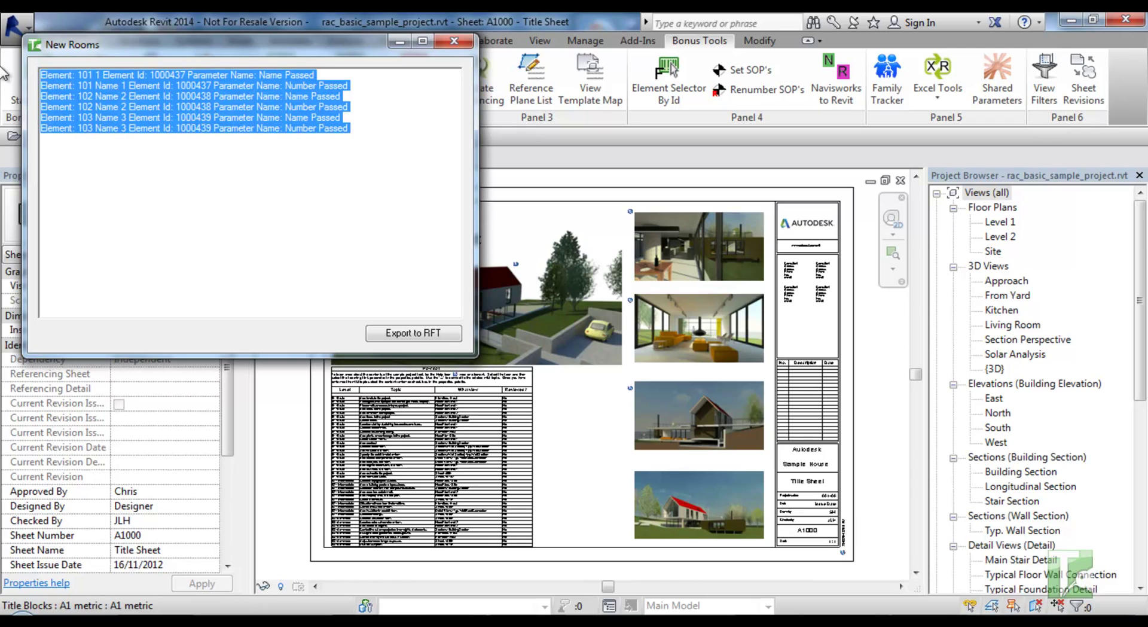
{"action": "left_click", "coordinate": [455, 41]}
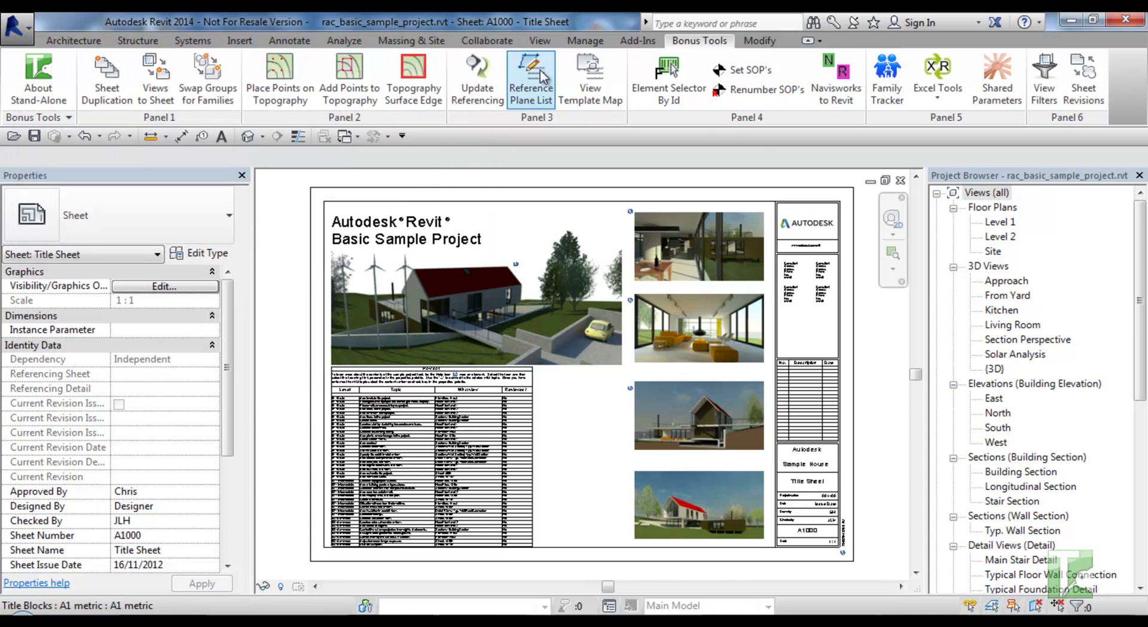
Open the Room Schedule from the project's schedules and check the imported room rows
{"action": "left_click", "coordinate": [1139, 292]}
{"action": "left_click_drag", "start_coordinate": [1140, 292], "coordinate": [1136, 464]}
{"action": "double_click", "coordinate": [1000, 427]}
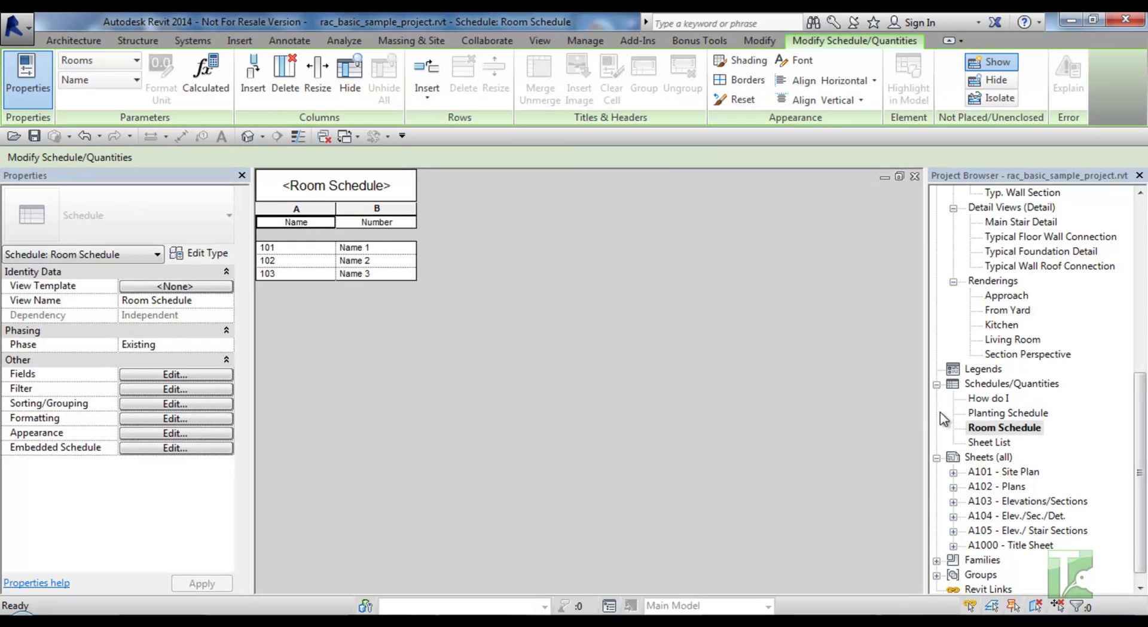
{"action": "left_click_drag", "start_coordinate": [404, 247], "coordinate": [403, 278]}
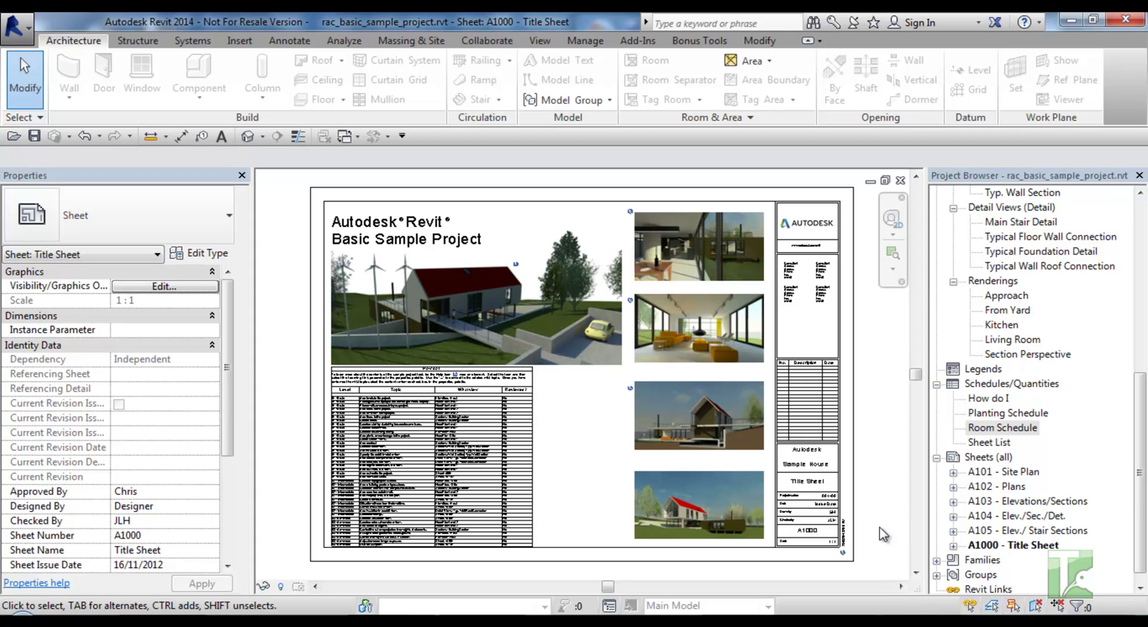
Export the sheet template to Excel with Excel Tools and dismiss the export message
{"action": "left_click", "coordinate": [700, 41]}
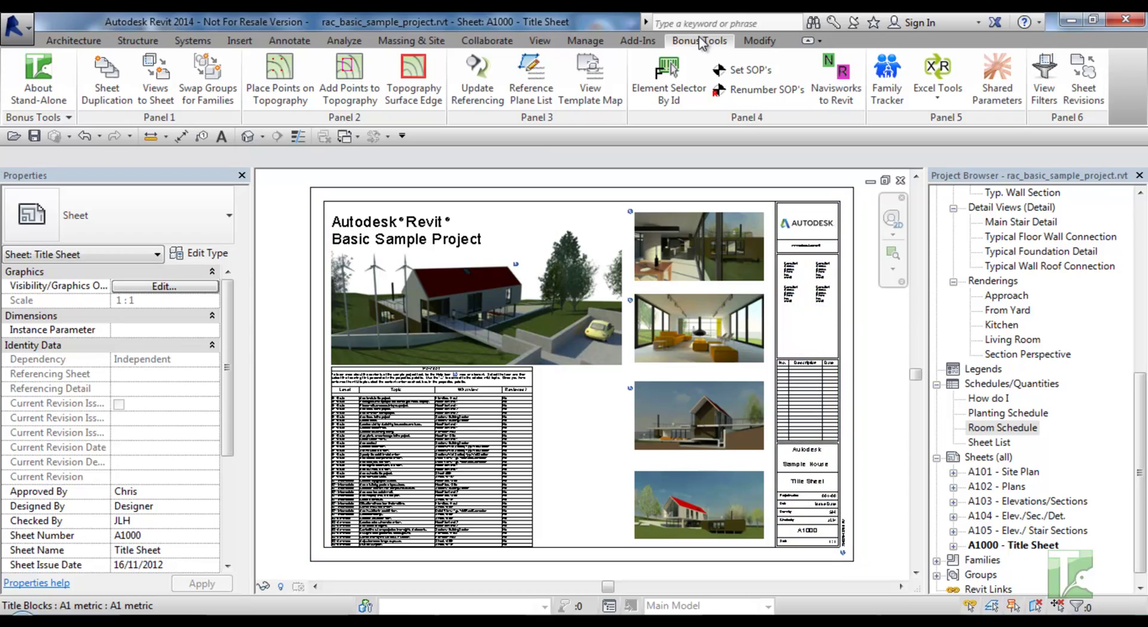
{"action": "left_click", "coordinate": [937, 96]}
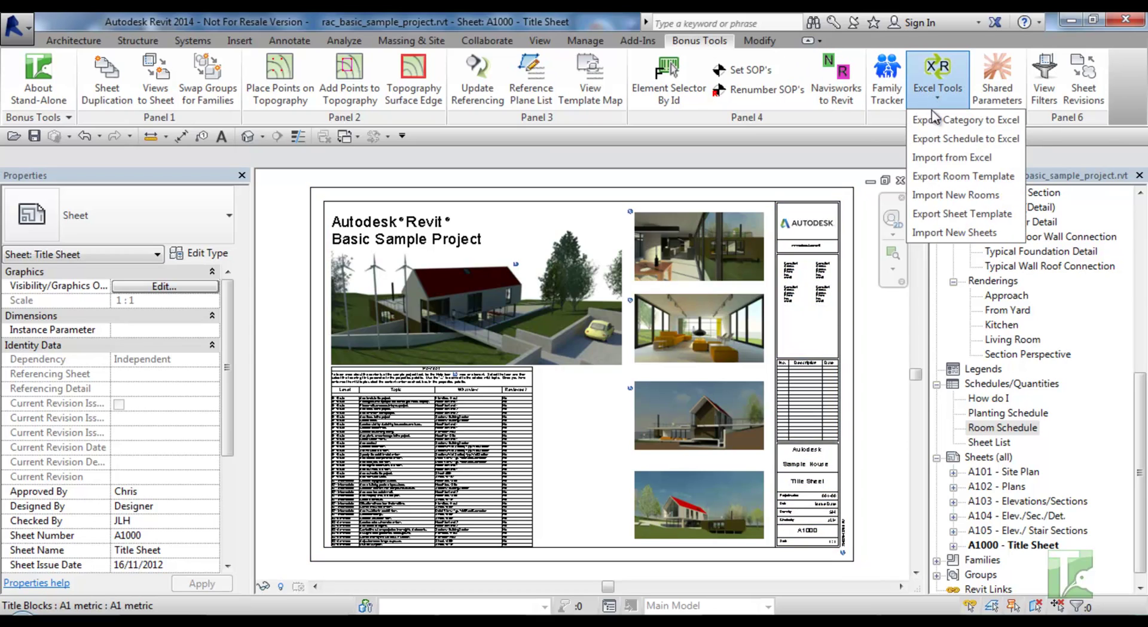
{"action": "left_click", "coordinate": [951, 214]}
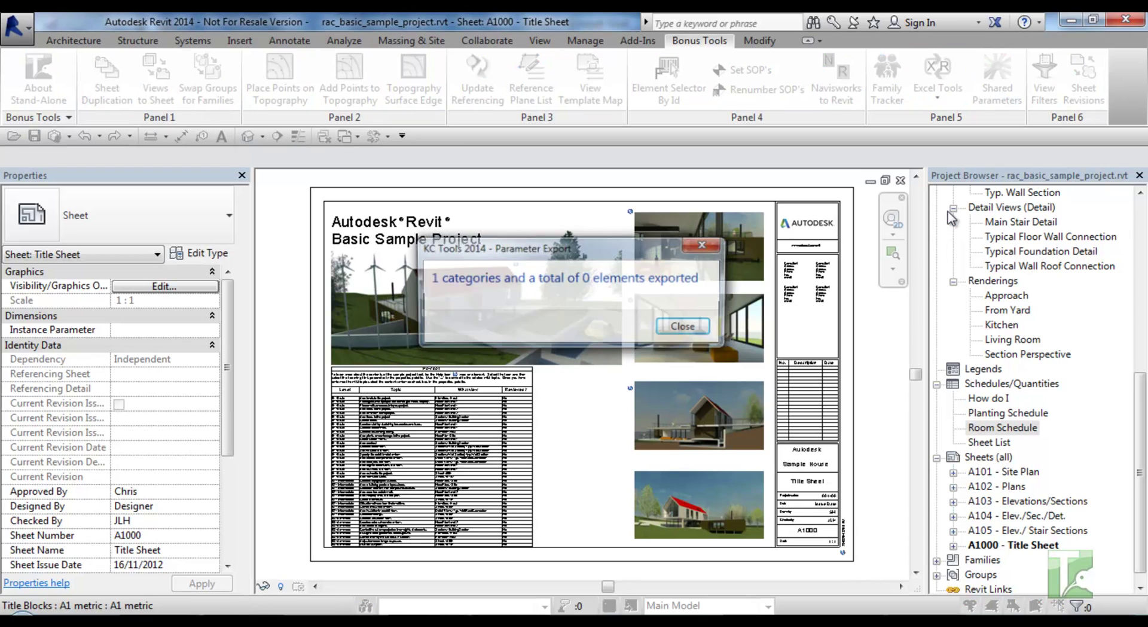
{"action": "left_click", "coordinate": [694, 328]}
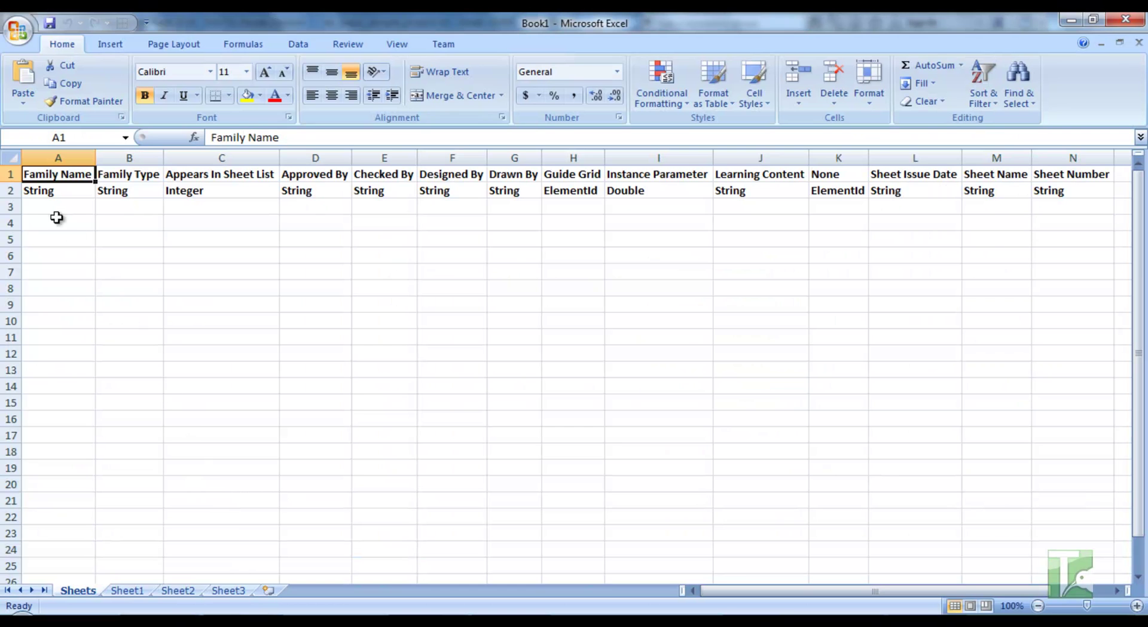
Review the header and data type rows, and delete columns A to L, from Family Name through Sheet Issue Date
{"action": "left_click", "coordinate": [6, 174]}
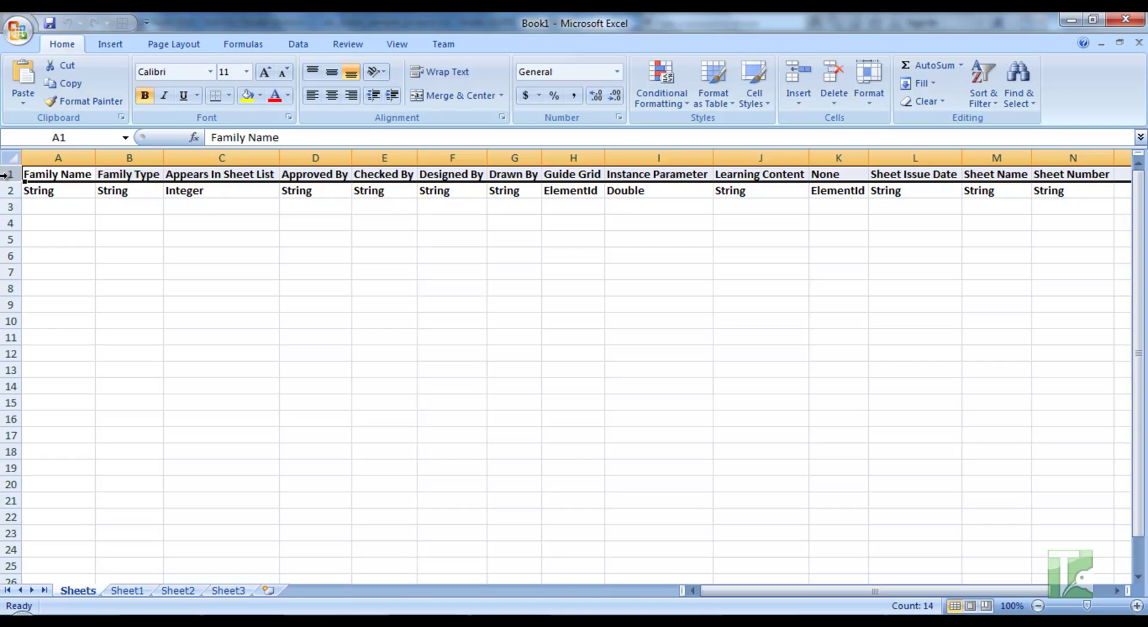
{"action": "left_click", "coordinate": [6, 190]}
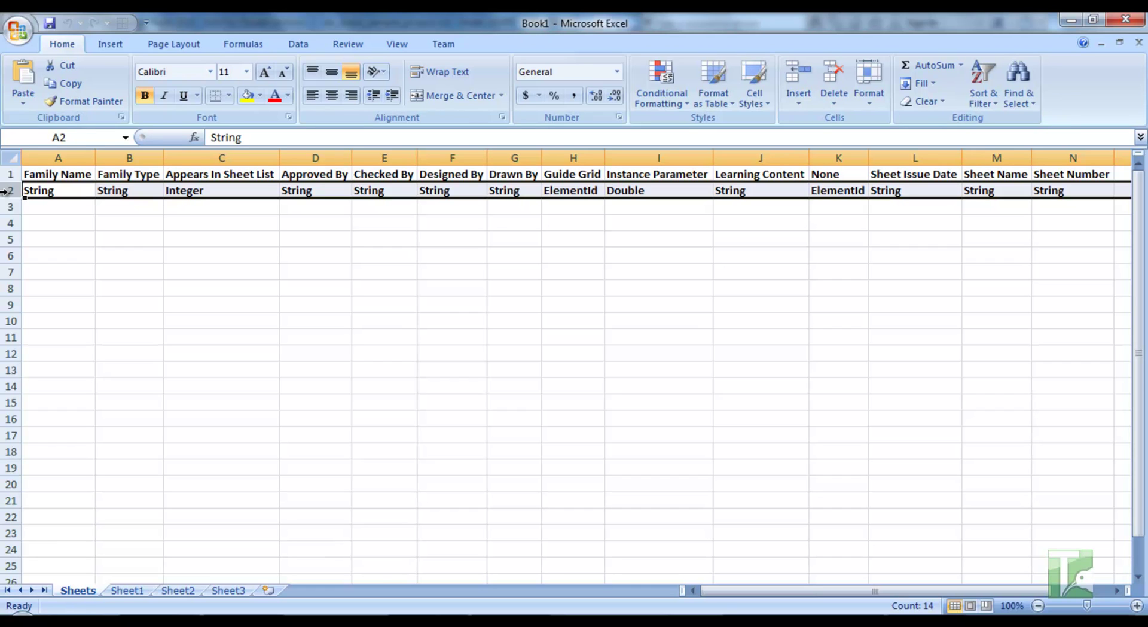
{"action": "left_click_drag", "start_coordinate": [39, 157], "coordinate": [895, 154]}
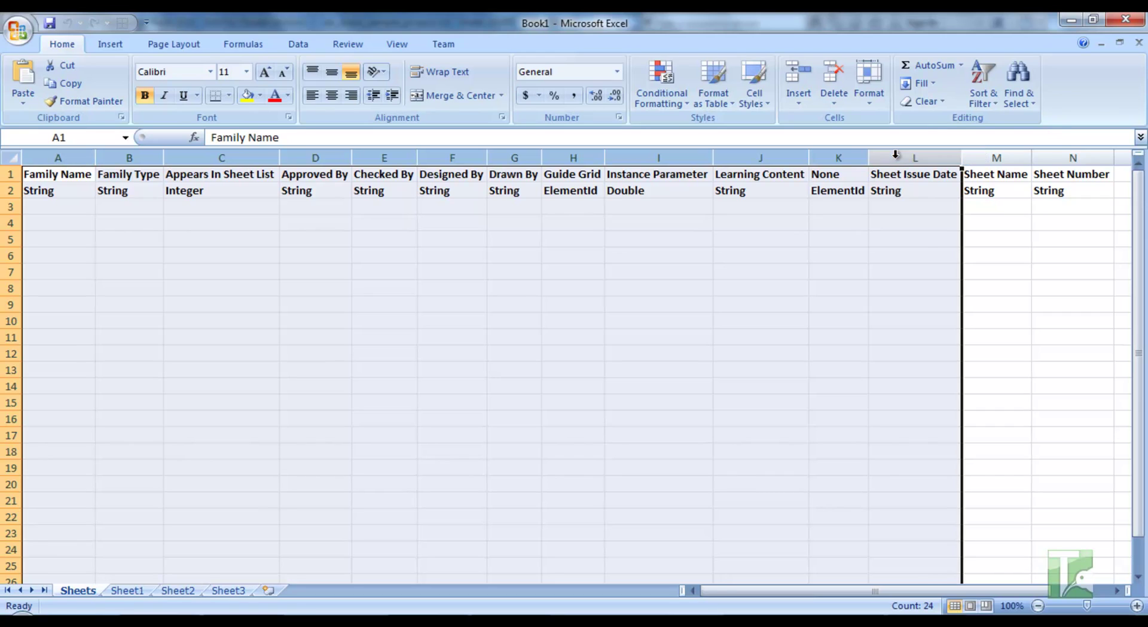
{"action": "right_click", "coordinate": [895, 155]}
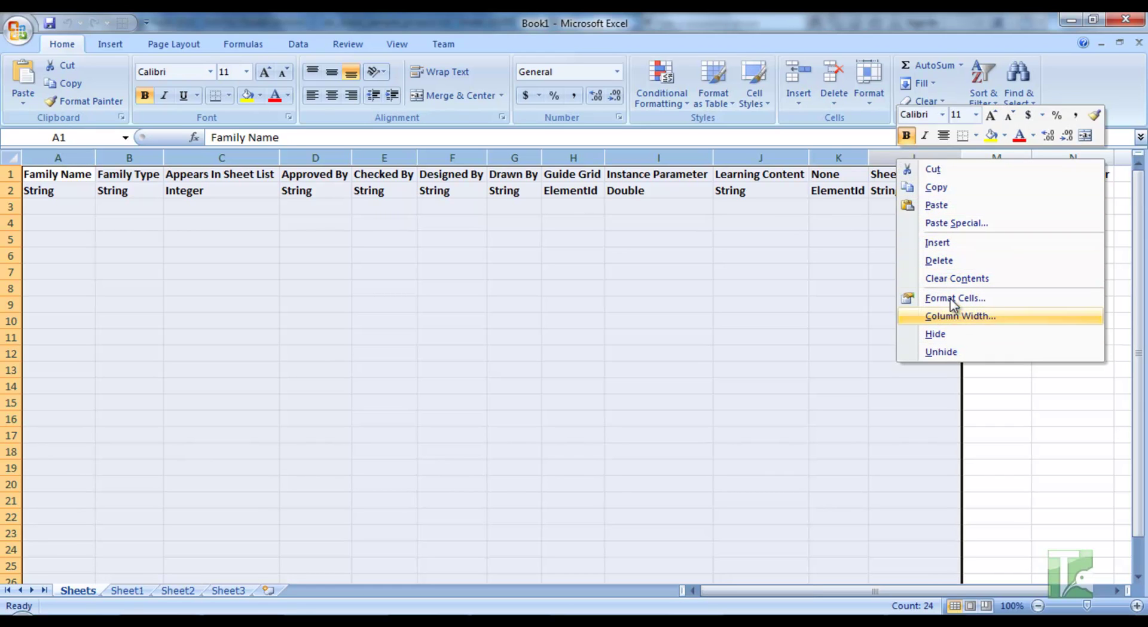
{"action": "left_click", "coordinate": [948, 260]}
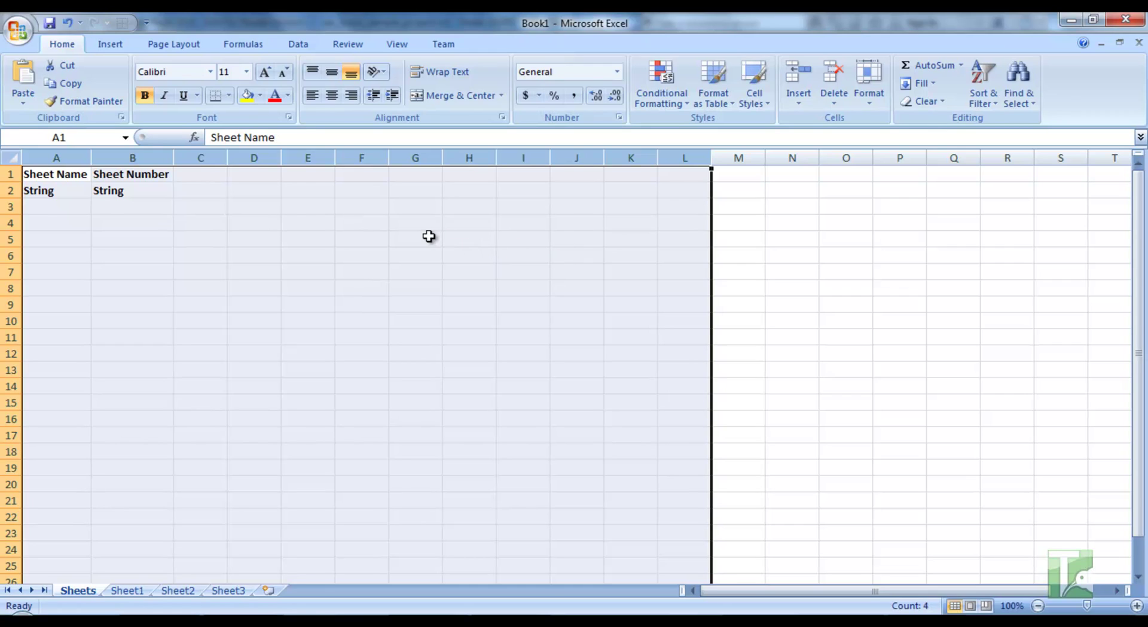
Fill in two rows under Sheet Name and Sheet Number: Sheet 1 with 201 and Sheet 2 with 202
{"action": "left_click", "coordinate": [68, 206]}
{"action": "type", "text": "Sh"}
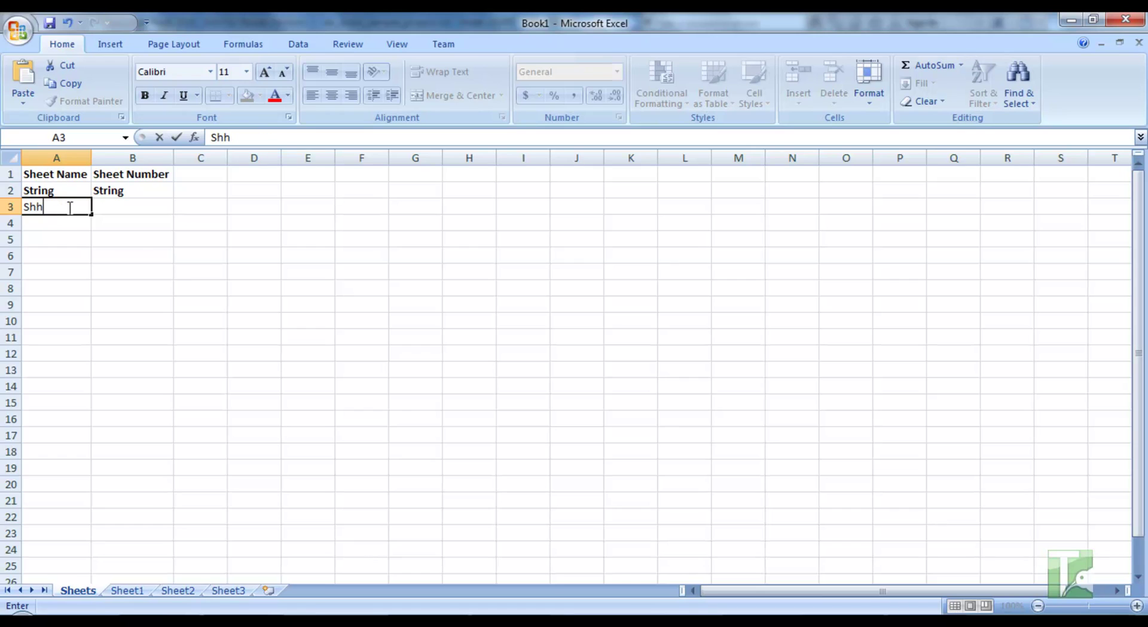
{"action": "type", "text": "eet 1"}
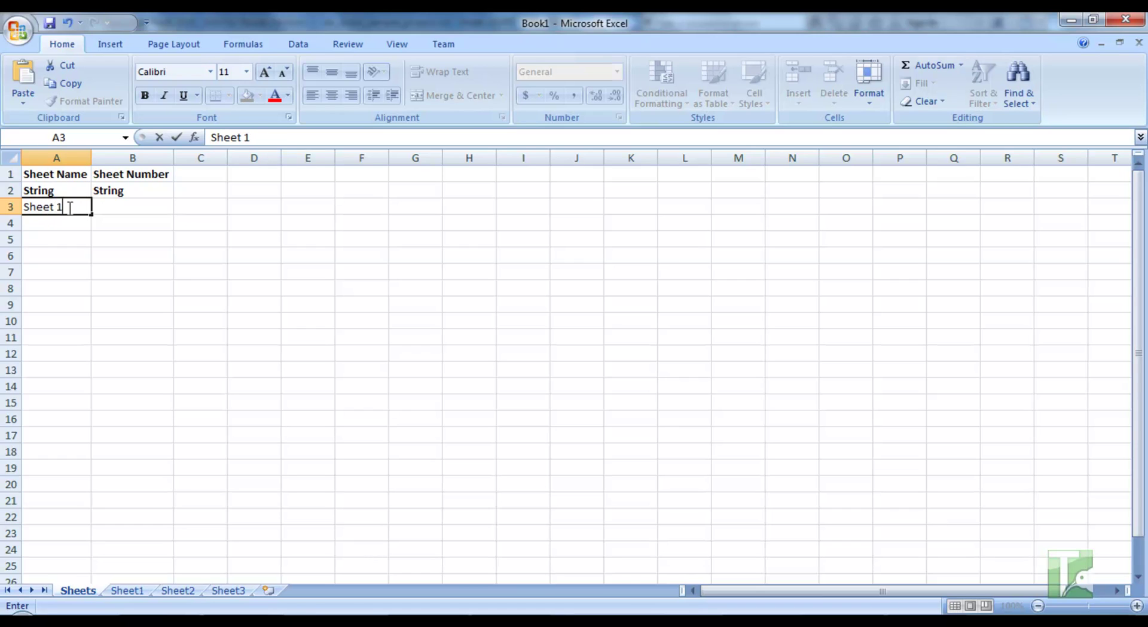
{"action": "key", "text": "Return"}
{"action": "type", "text": "Sheet 1"}
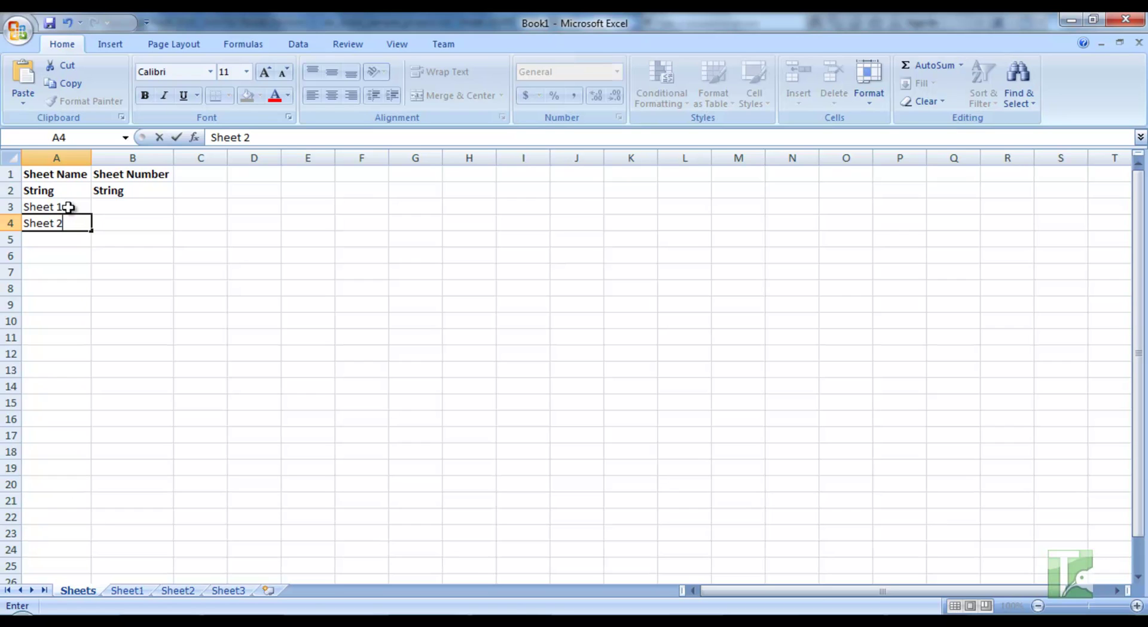
{"action": "key", "text": "Up"}
{"action": "key", "text": "Right"}
{"action": "type", "text": "201"}
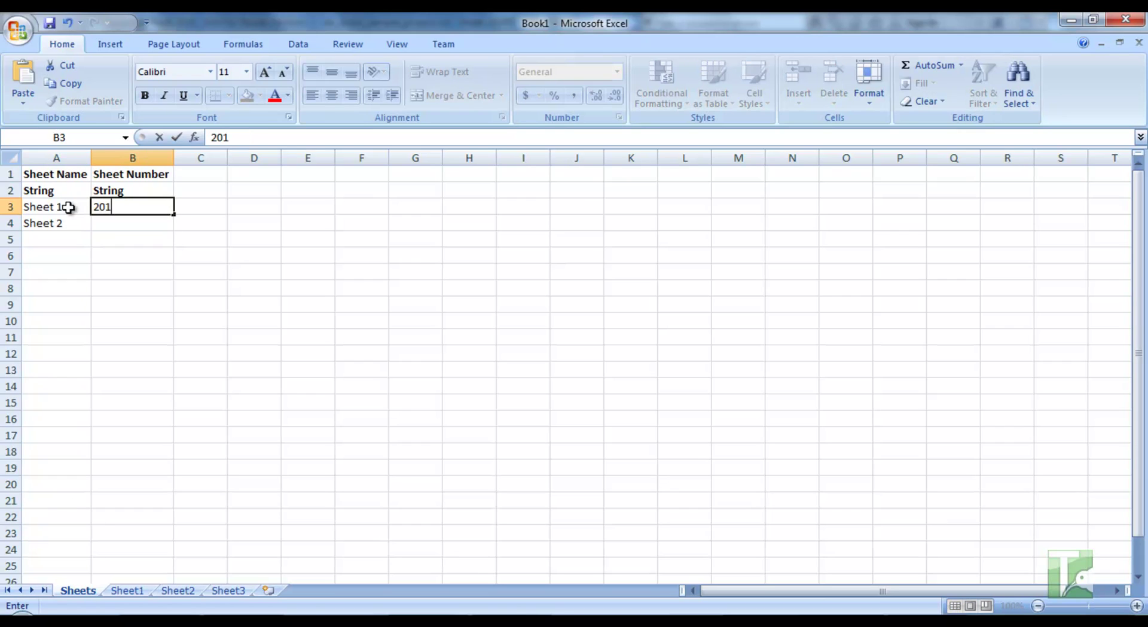
{"action": "key", "text": "Return"}
{"action": "type", "text": "202"}
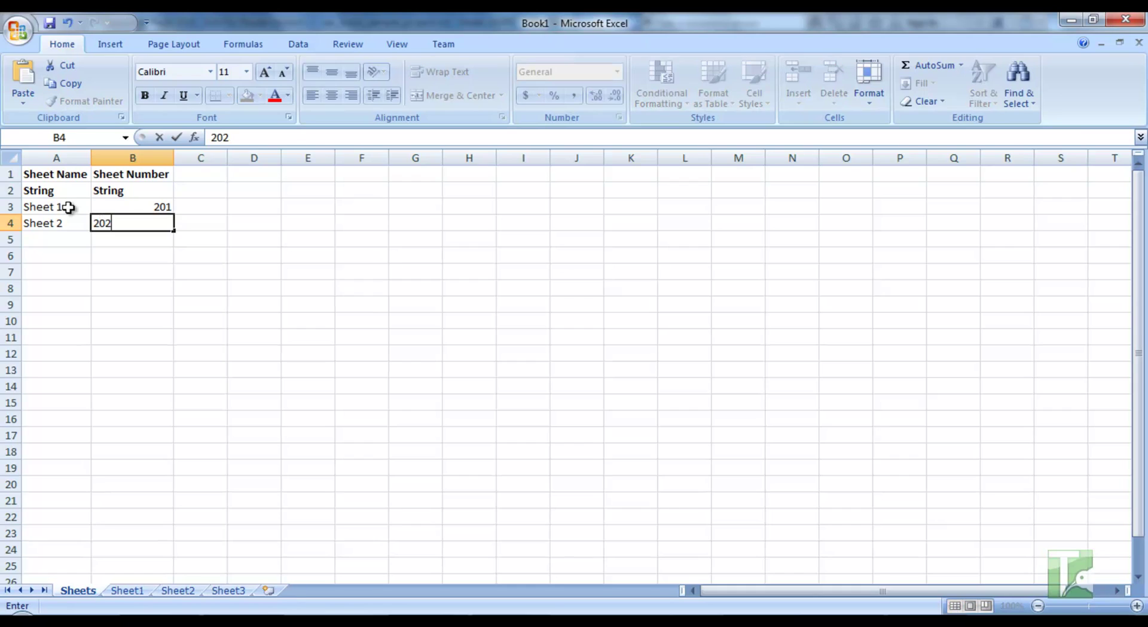
{"action": "key", "text": "Return"}
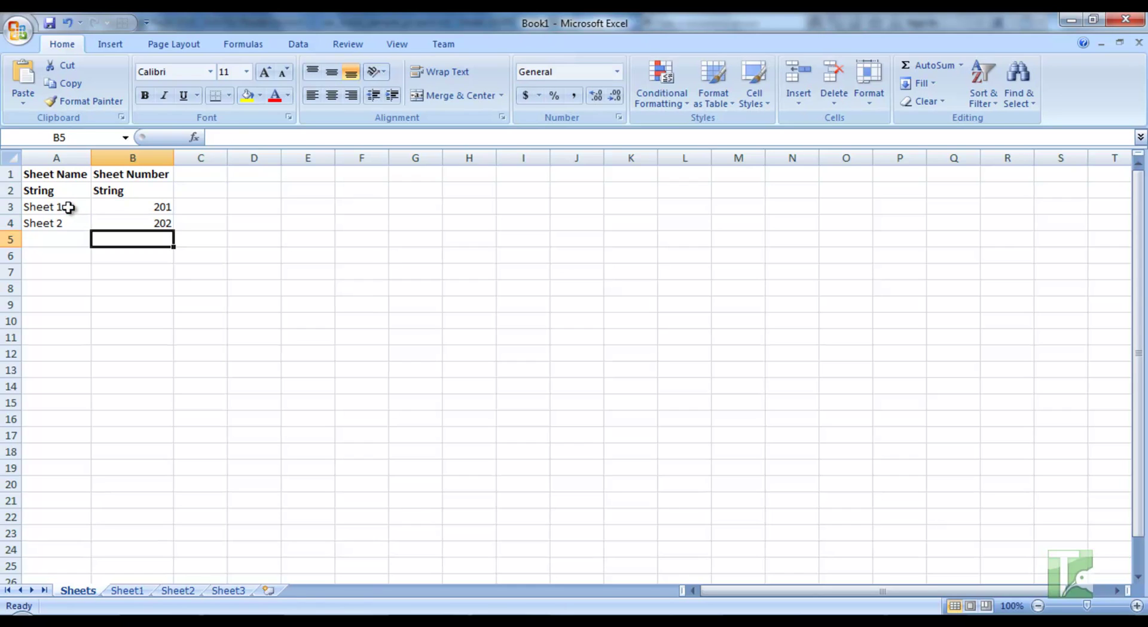
Save the workbook as Sheet Template in the 33 Excel Tools\Export Data folder
{"action": "key", "text": "ctrl+s"}
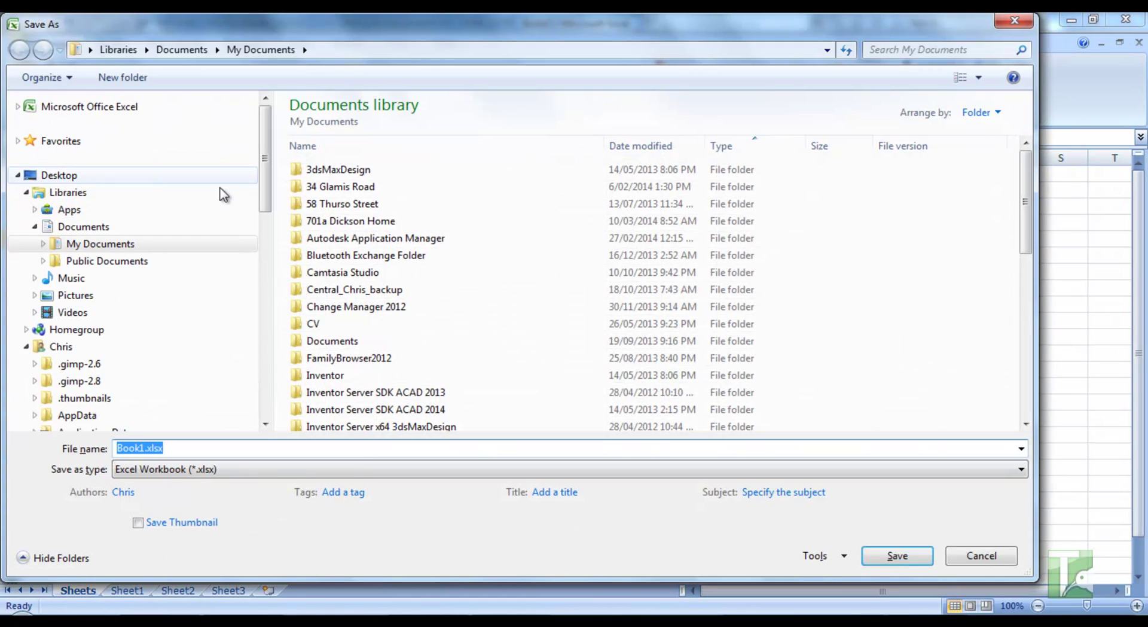
{"action": "left_click", "coordinate": [405, 51]}
{"action": "type", "text": "C:\\Users\\Chris\\Documents\\Kiwi Codes Projects\\20121210 KC Tools\\KC Tools Help Documentation\\33 Excel Tools\\Export Data"}
{"action": "key", "text": "Return"}
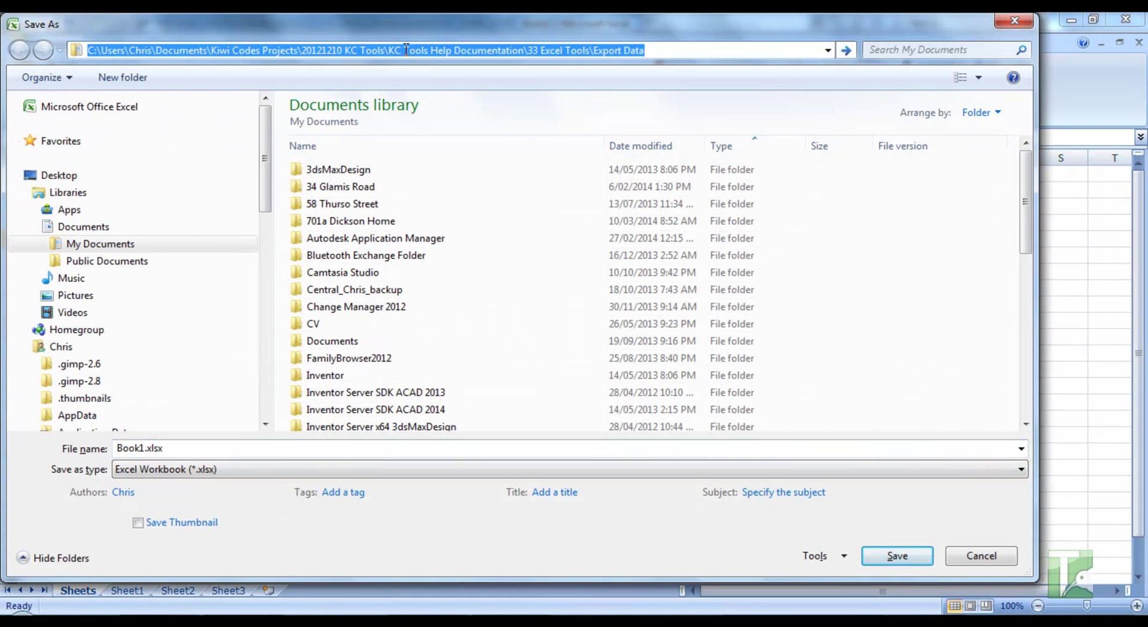
{"action": "key", "text": "Return"}
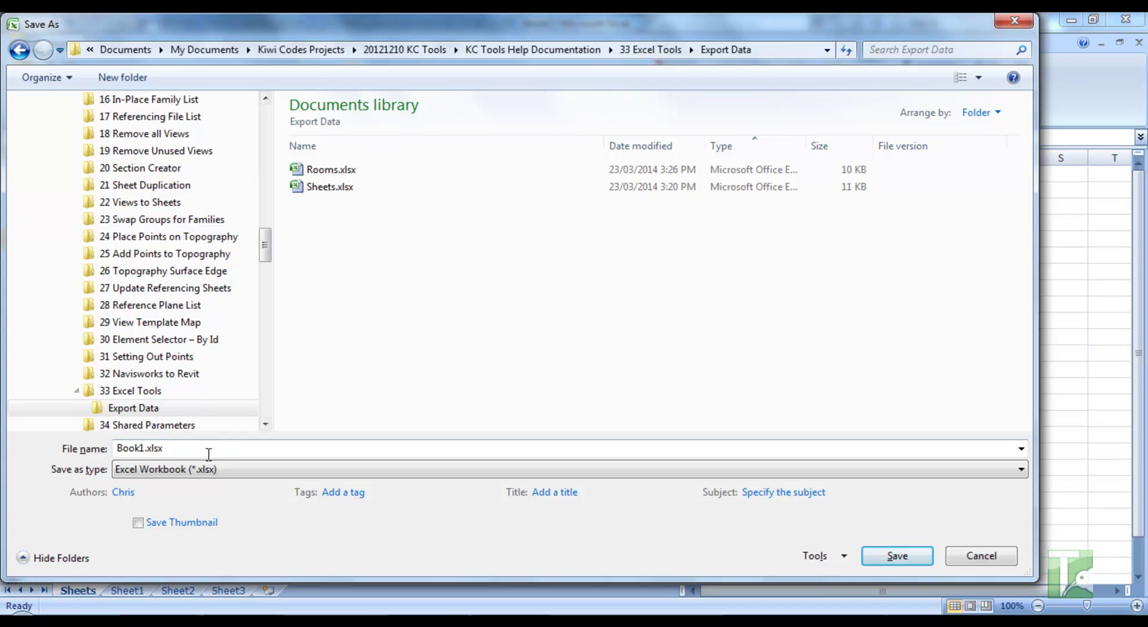
{"action": "left_click", "coordinate": [203, 452]}
{"action": "type", "text": "Sh"}
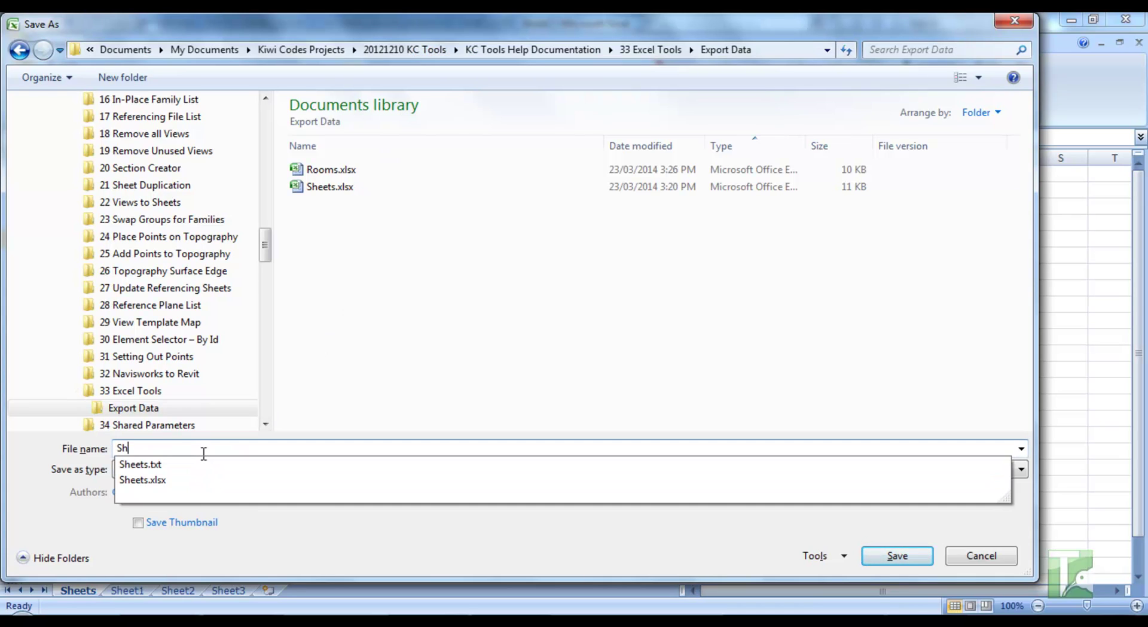
{"action": "type", "text": "eet Temp"}
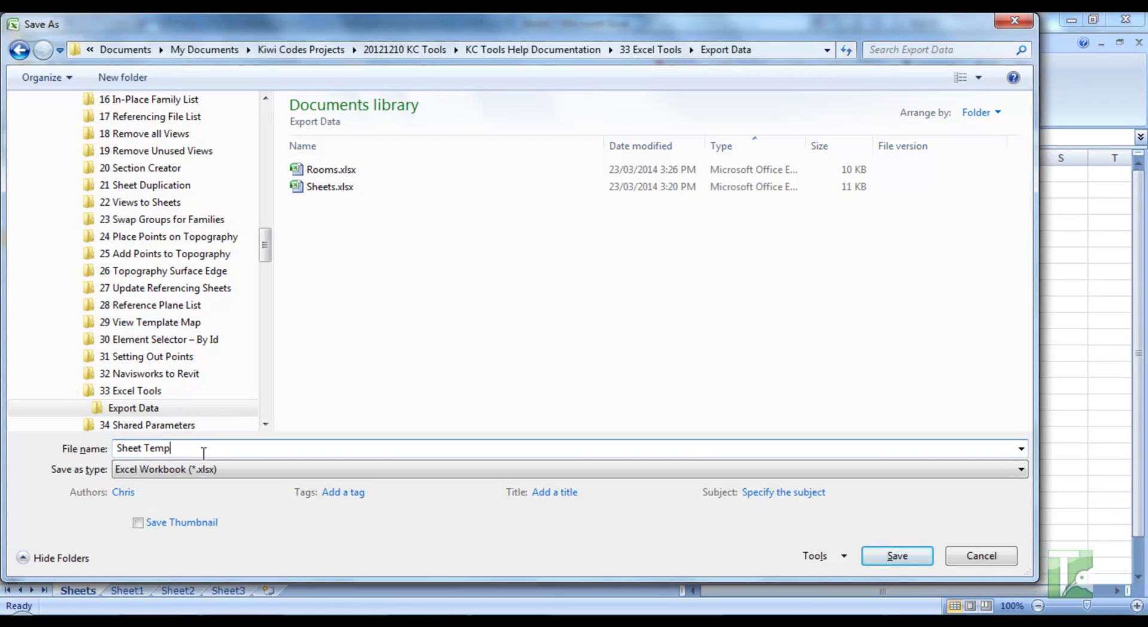
{"action": "type", "text": "late"}
{"action": "key", "text": "Return"}
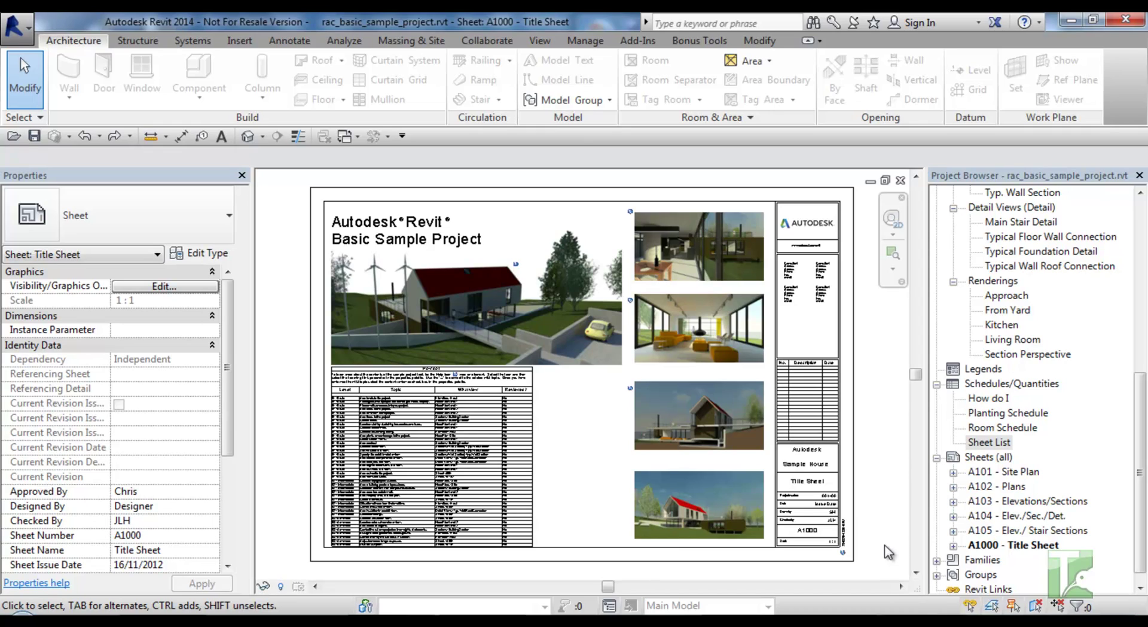
Import new sheets into the Revit project from Sheet Template.xlsx in the Export Data folder and dismiss the completion message
{"action": "left_click", "coordinate": [698, 43]}
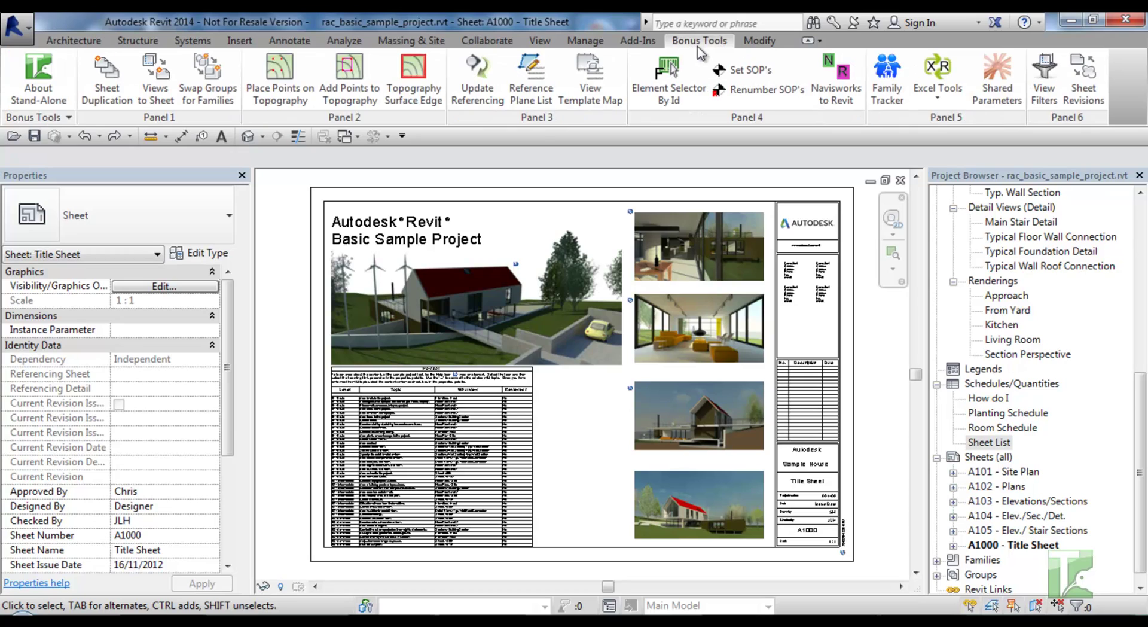
{"action": "left_click", "coordinate": [929, 97]}
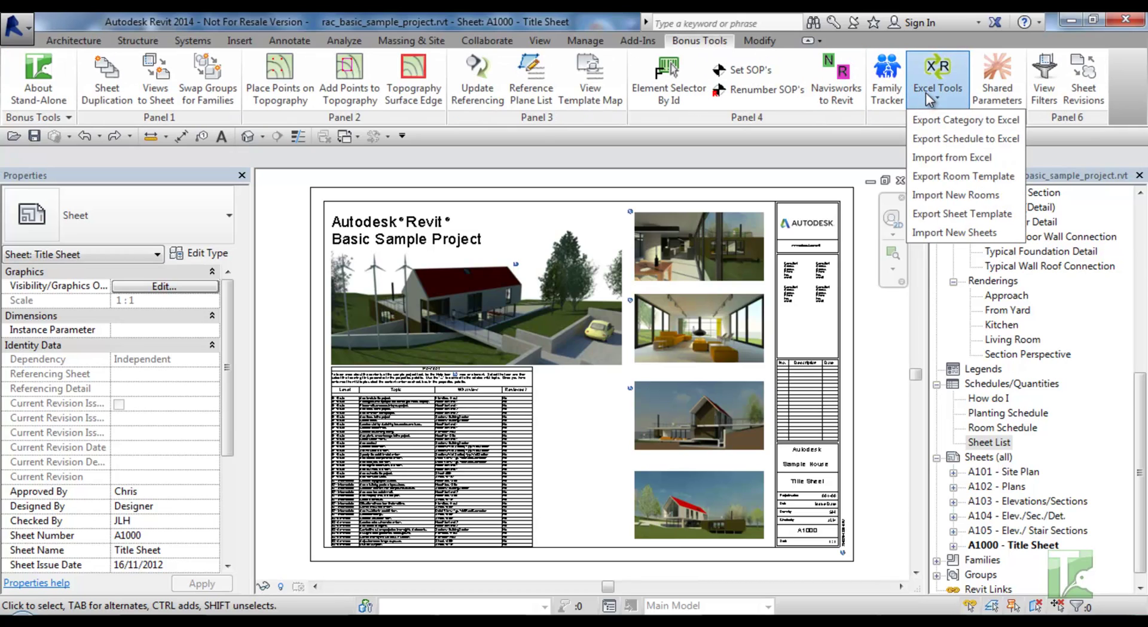
{"action": "left_click", "coordinate": [946, 232]}
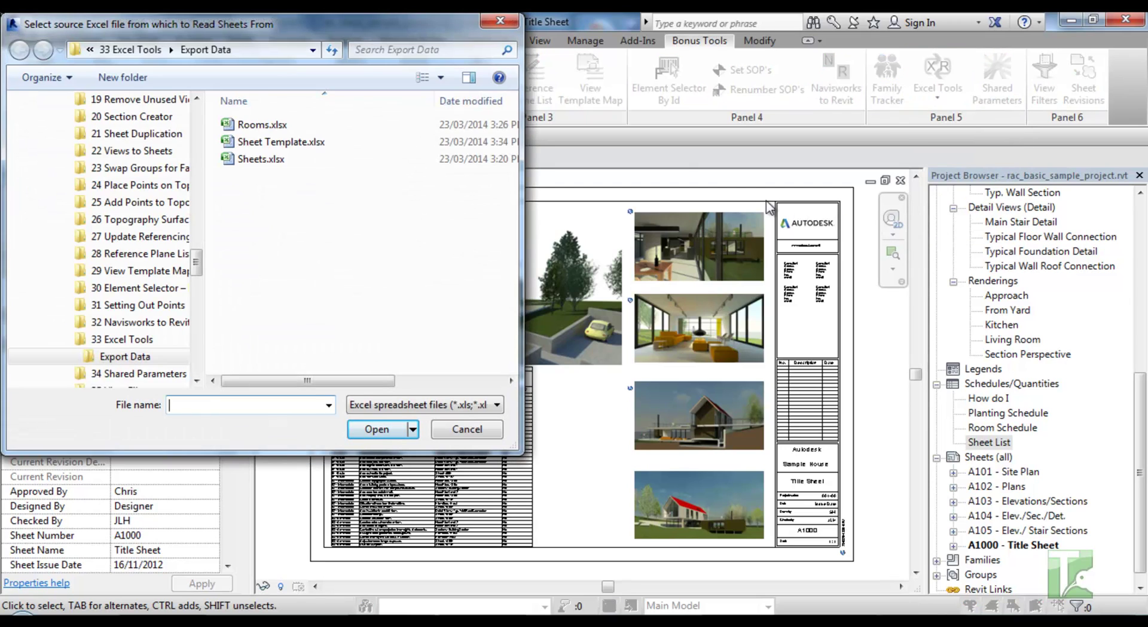
{"action": "left_click", "coordinate": [269, 143]}
{"action": "left_click", "coordinate": [377, 428]}
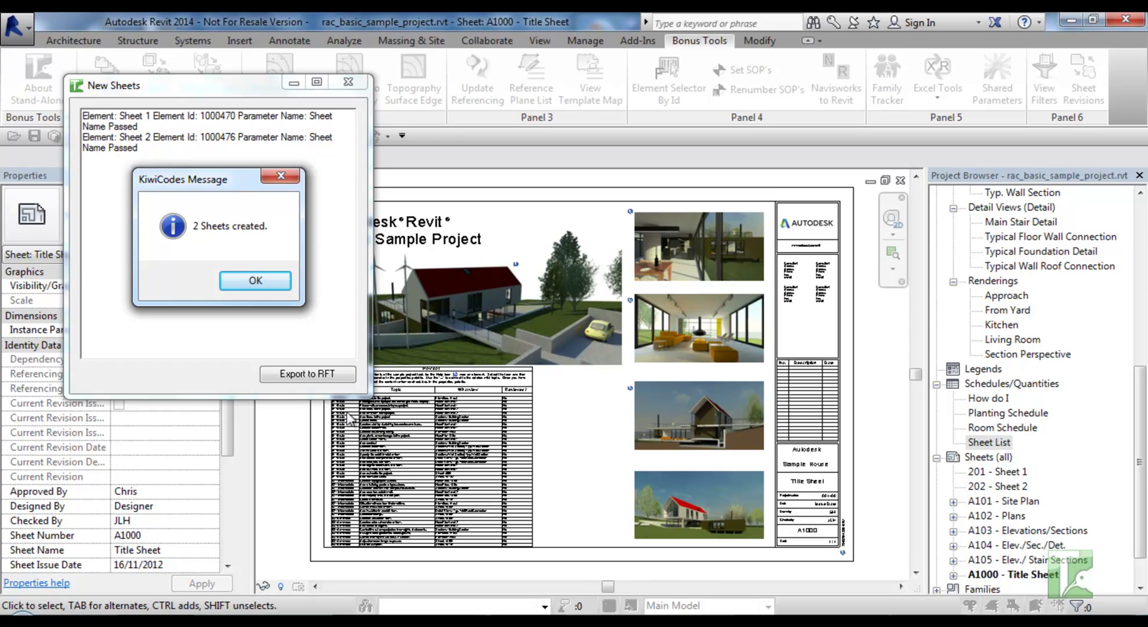
{"action": "left_click", "coordinate": [250, 281]}
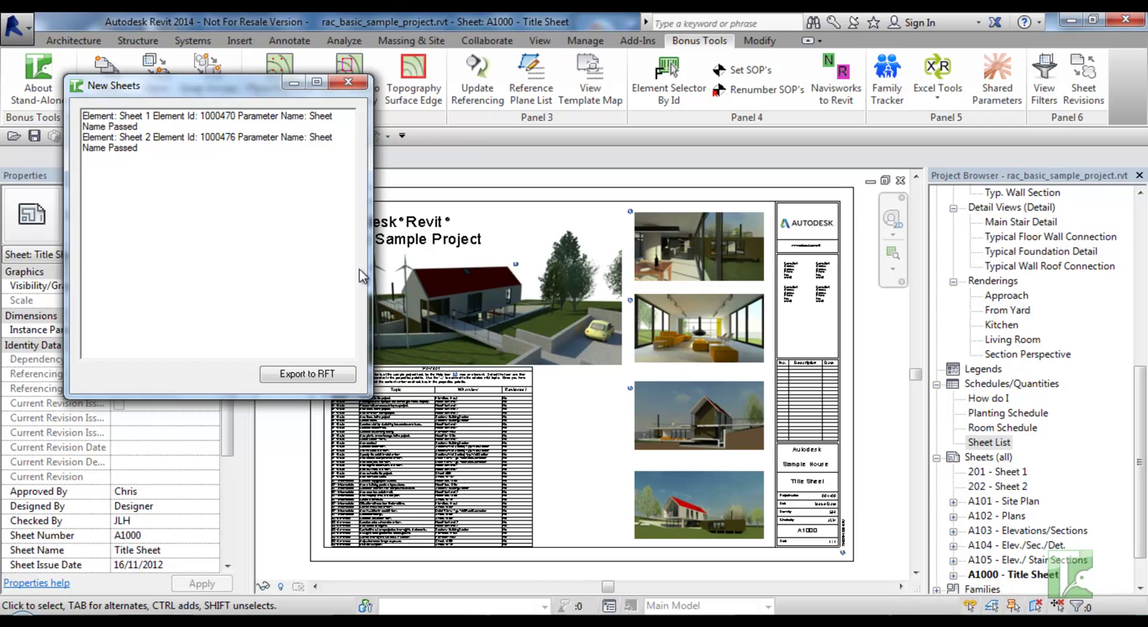
Widen, review and close the New Sheets report, and check the properties of sheets 201 - Sheet 1 and 202 - Sheet 2
{"action": "left_click_drag", "start_coordinate": [370, 275], "coordinate": [482, 270]}
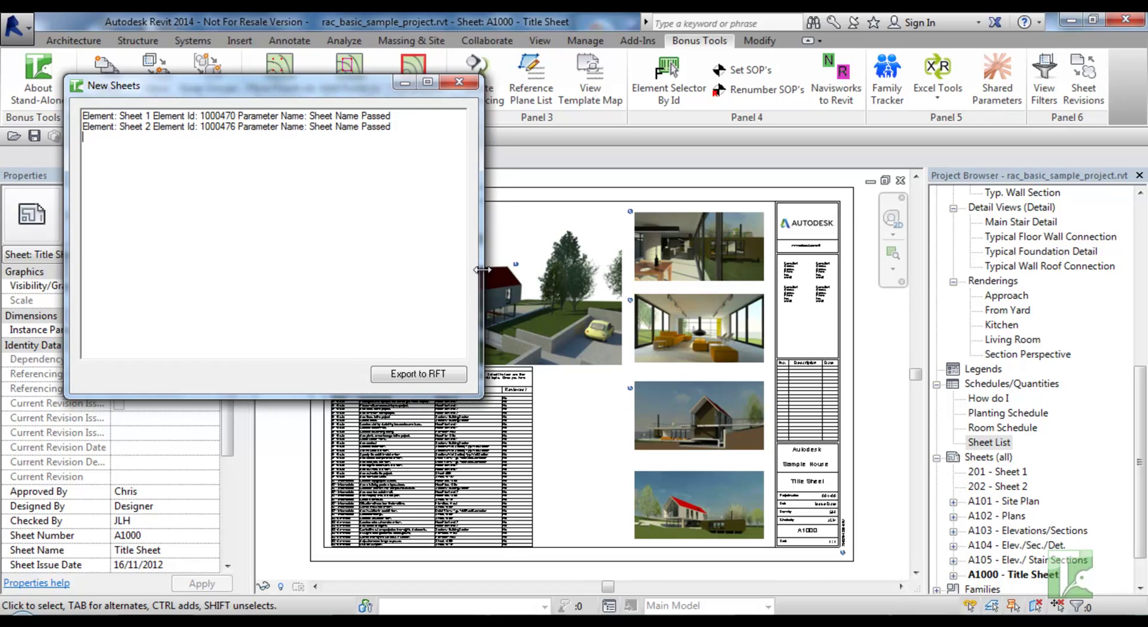
{"action": "left_click_drag", "start_coordinate": [397, 138], "coordinate": [90, 86]}
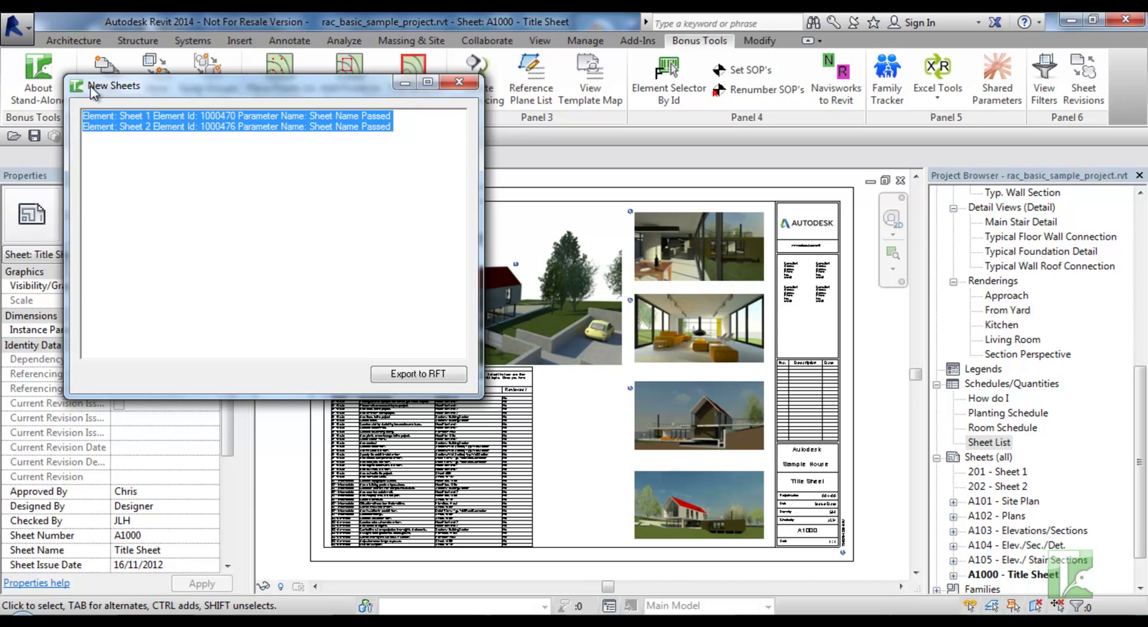
{"action": "left_click", "coordinate": [464, 81]}
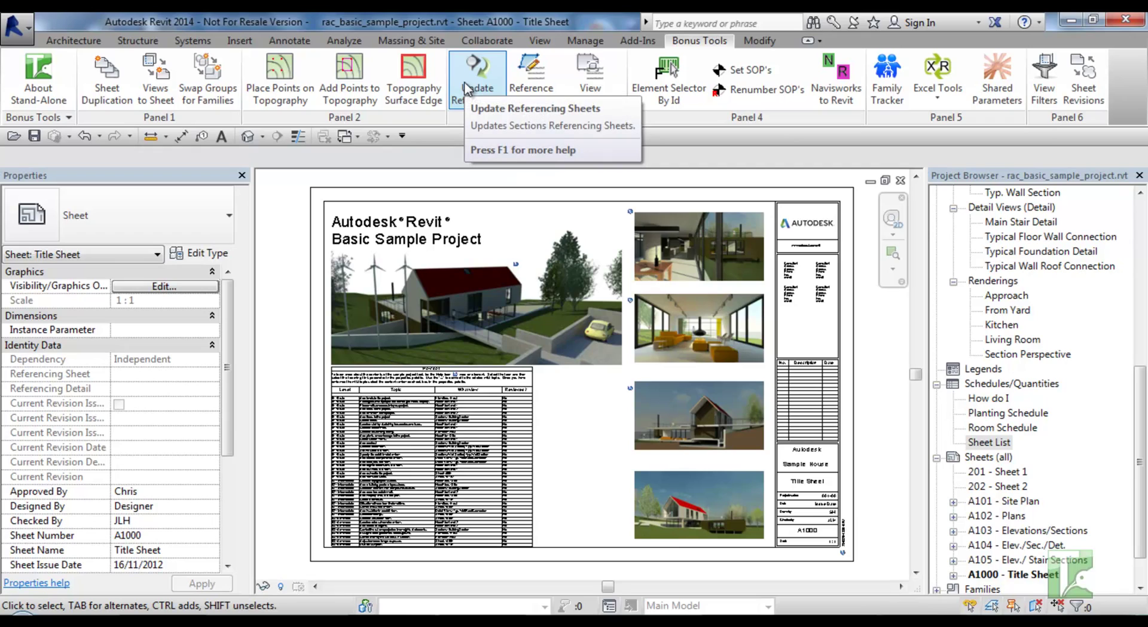
{"action": "left_click", "coordinate": [1011, 471]}
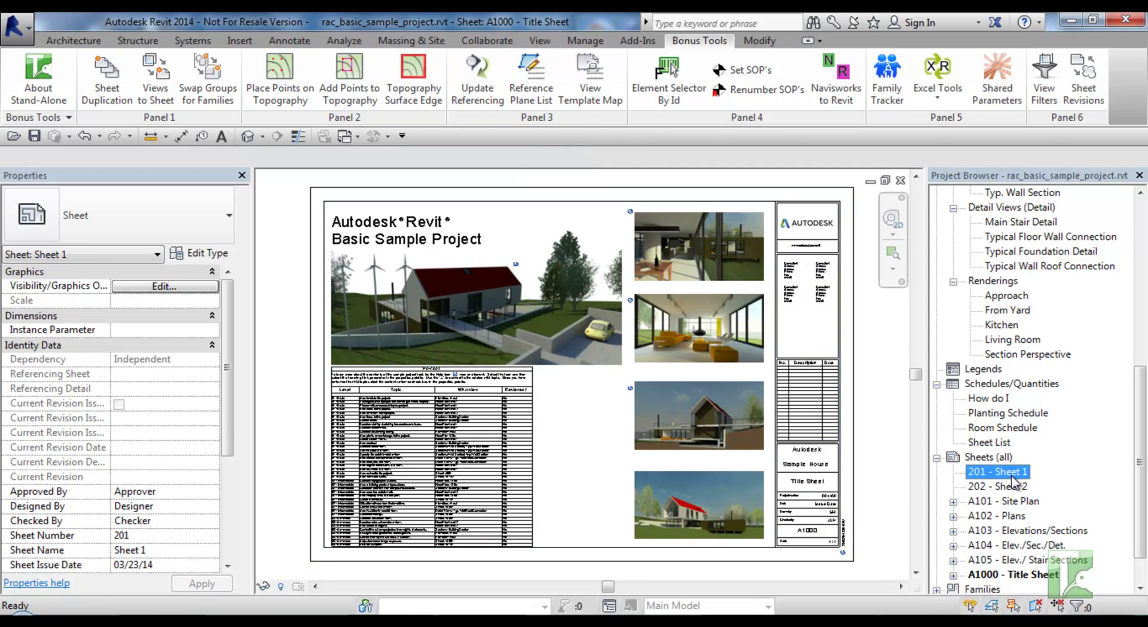
{"action": "left_click", "coordinate": [1013, 485]}
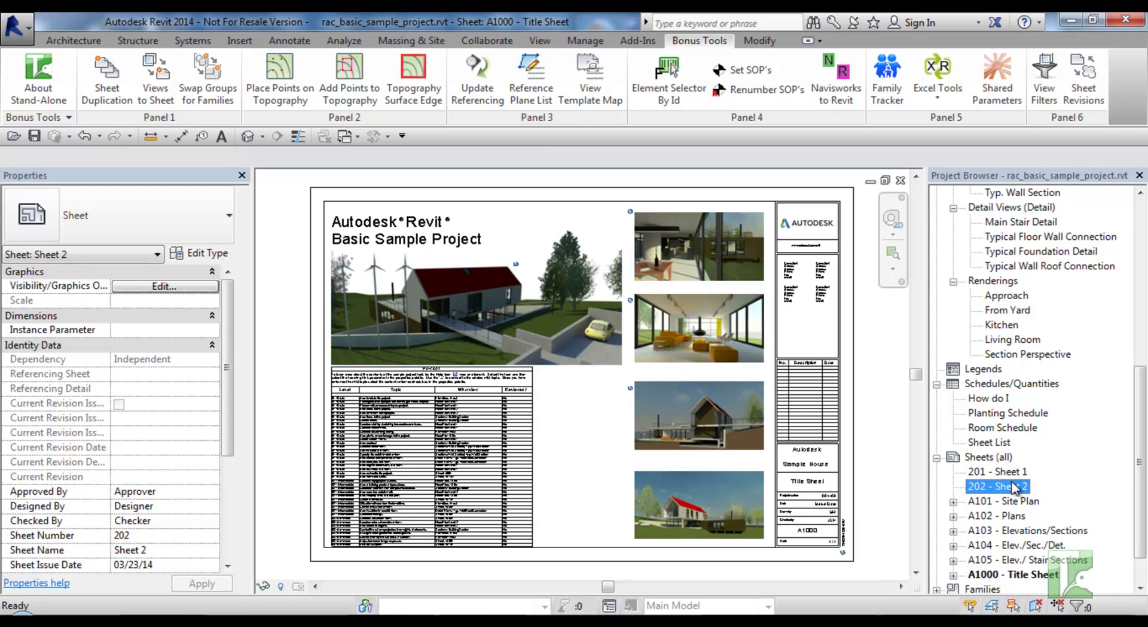